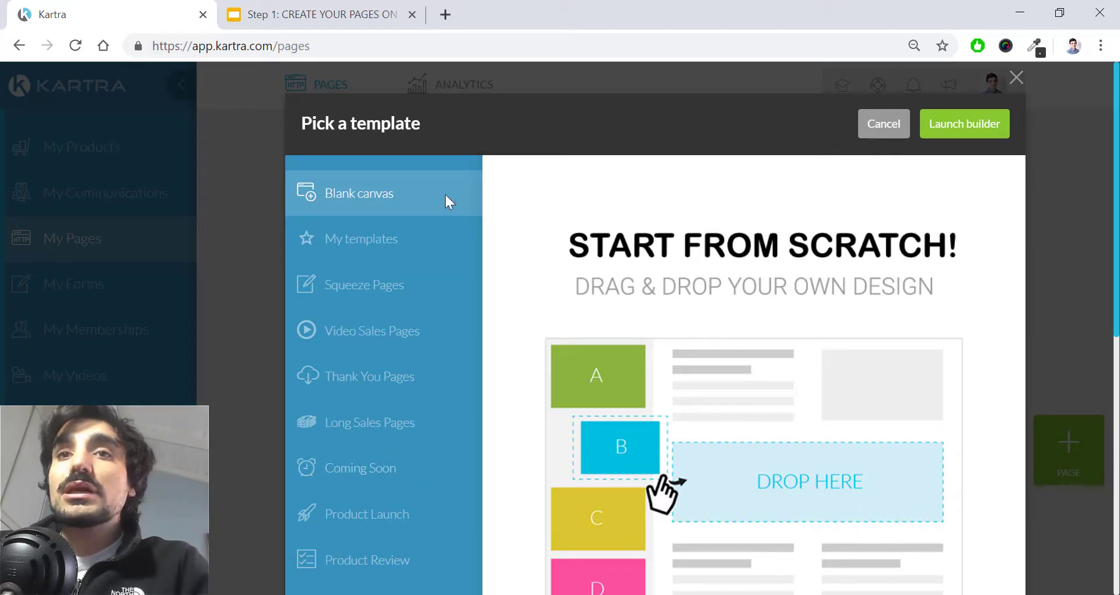
{"action": "scroll", "coordinate": [367, 226], "scroll_direction": "down", "scroll_amount": 2}
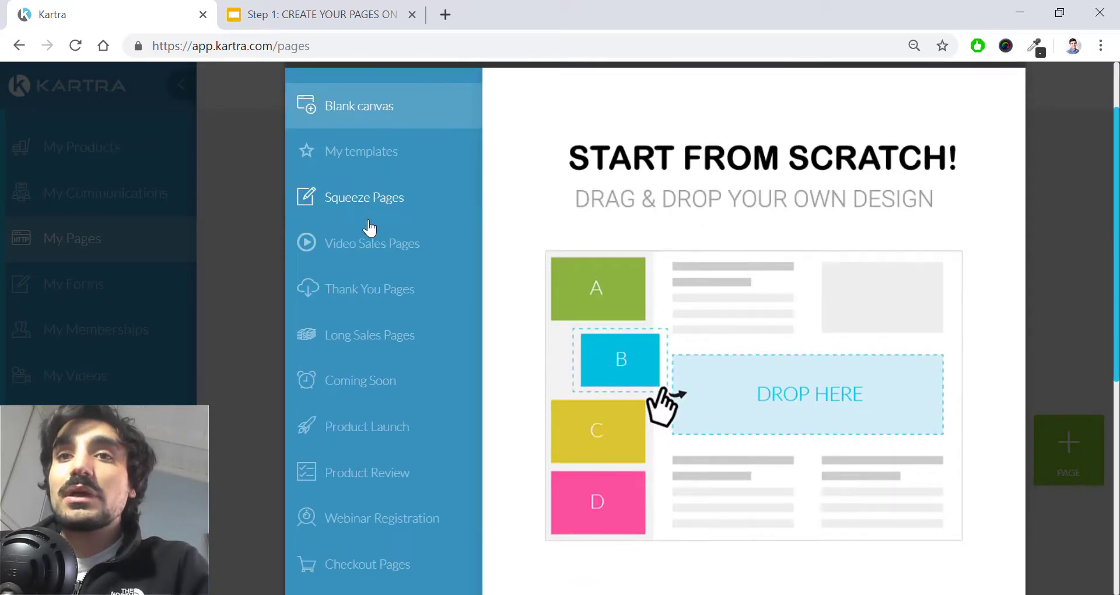
{"action": "scroll", "coordinate": [374, 228], "scroll_direction": "down", "scroll_amount": 2}
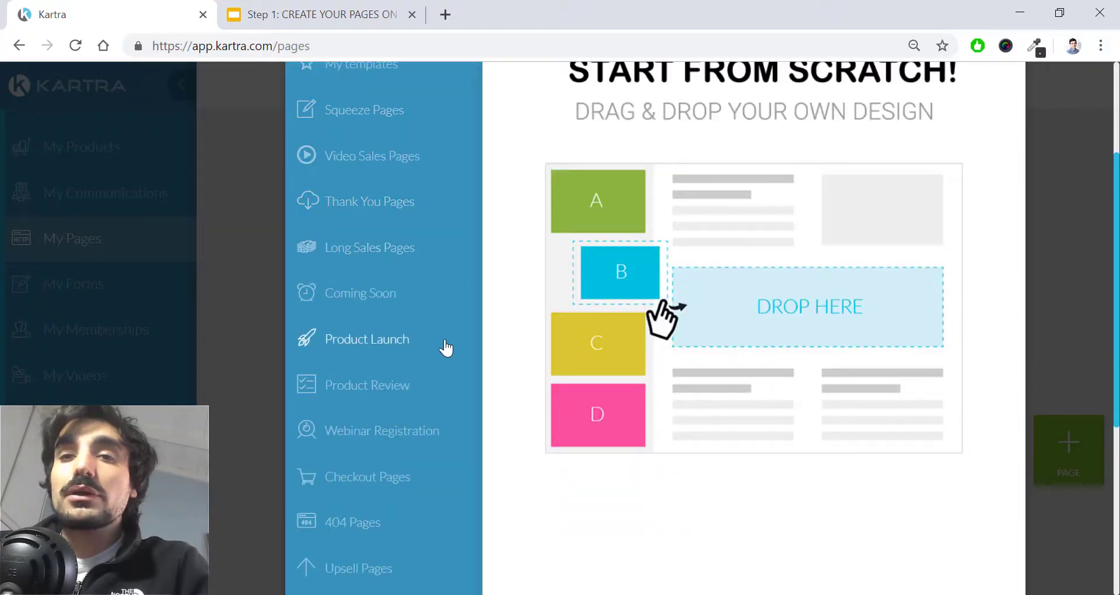
{"action": "scroll", "coordinate": [446, 348], "scroll_direction": "down", "scroll_amount": 7}
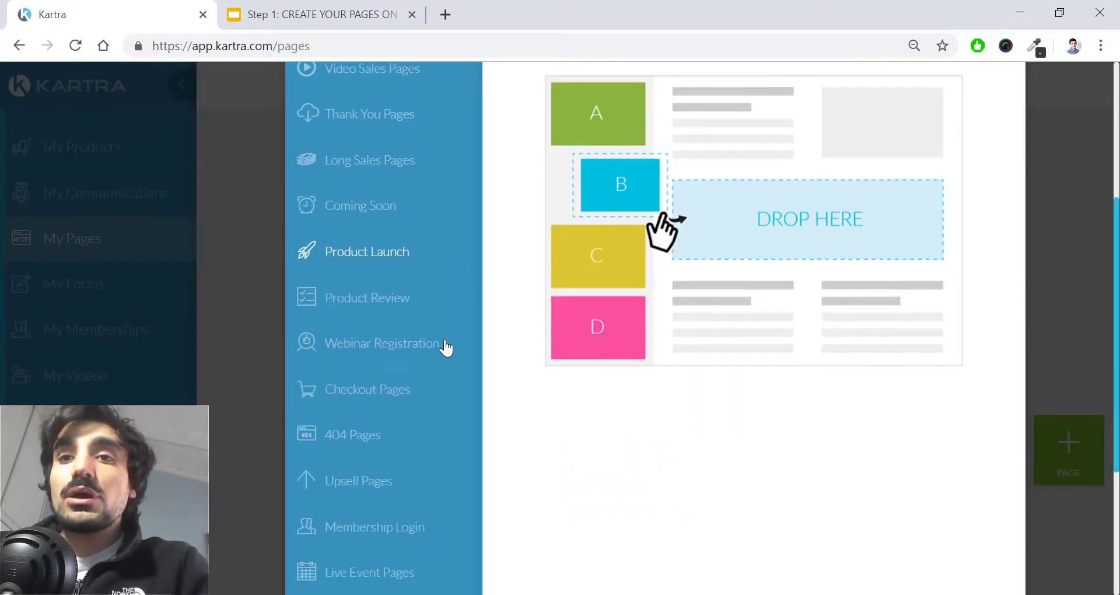
{"action": "scroll", "coordinate": [446, 348], "scroll_direction": "up", "scroll_amount": 9}
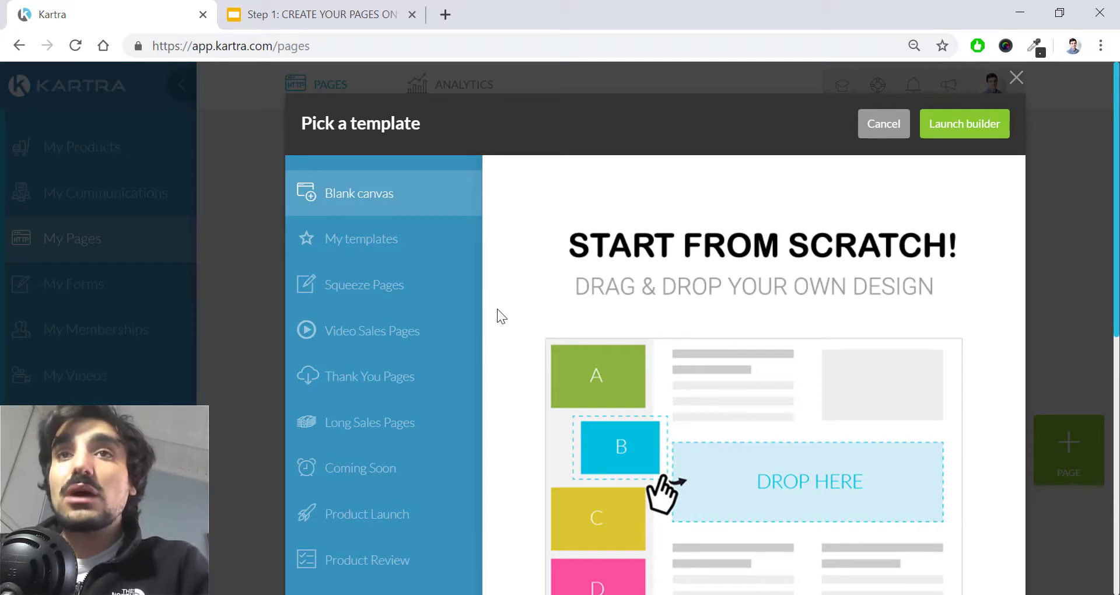
{"action": "left_click", "coordinate": [316, 14]}
{"action": "left_click_drag", "start_coordinate": [344, 307], "coordinate": [627, 408]}
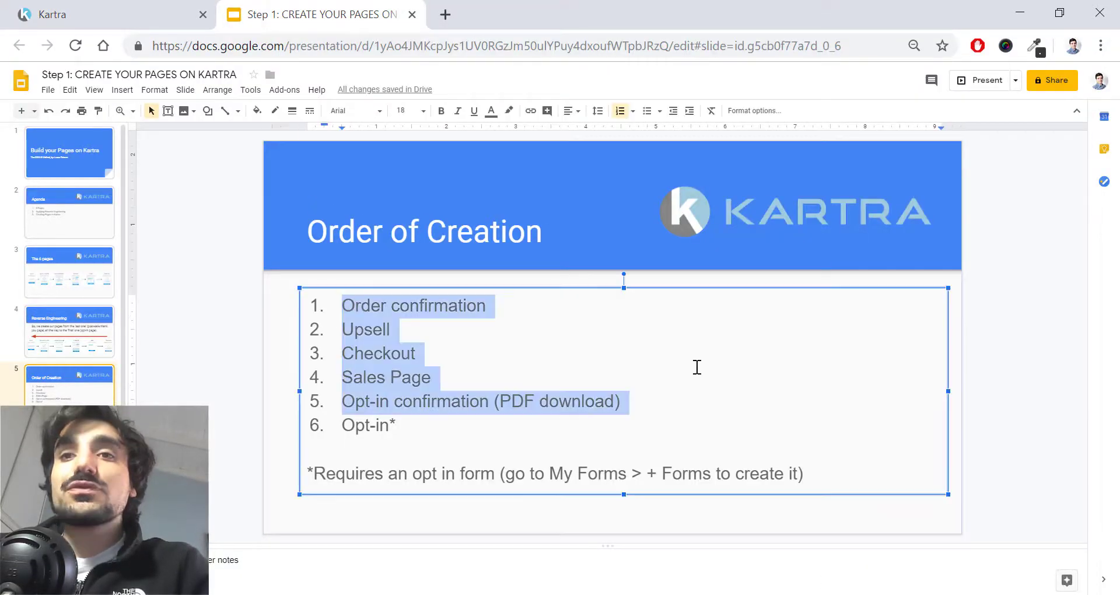
{"action": "left_click", "coordinate": [112, 13]}
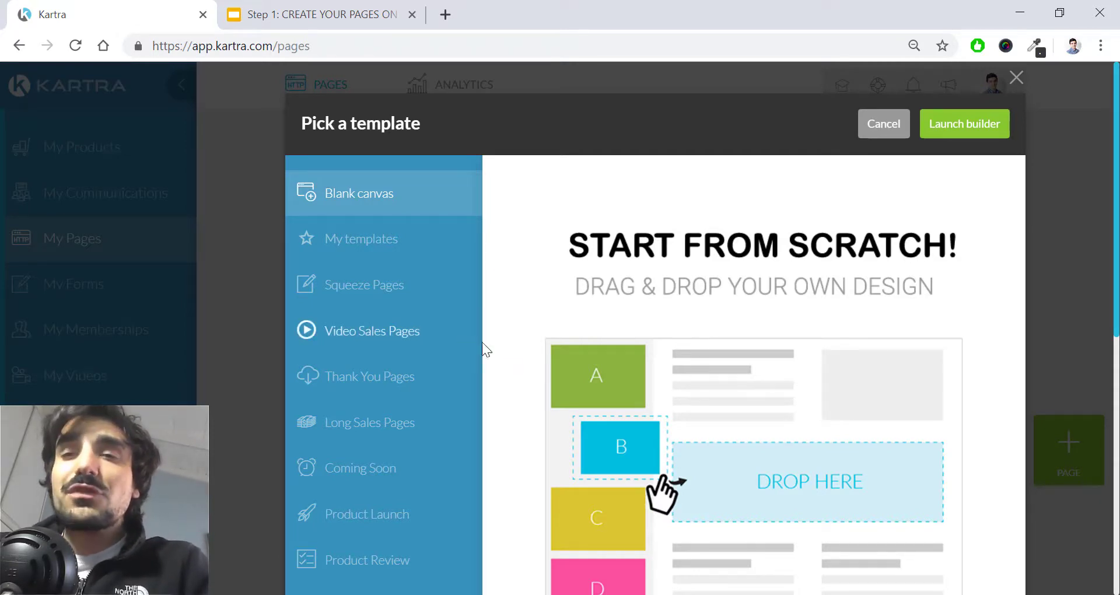
Step: Select the green 'Thank You for Registering' template under Thank You Pages and launch the builder
{"action": "scroll", "coordinate": [514, 335], "scroll_direction": "down", "scroll_amount": 2}
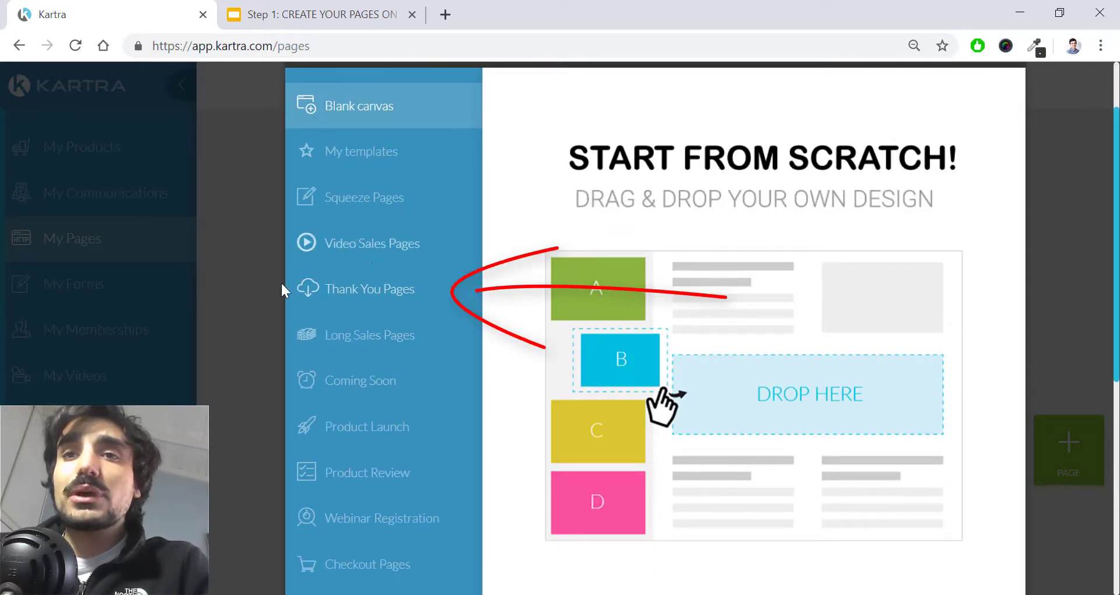
{"action": "left_click", "coordinate": [388, 301]}
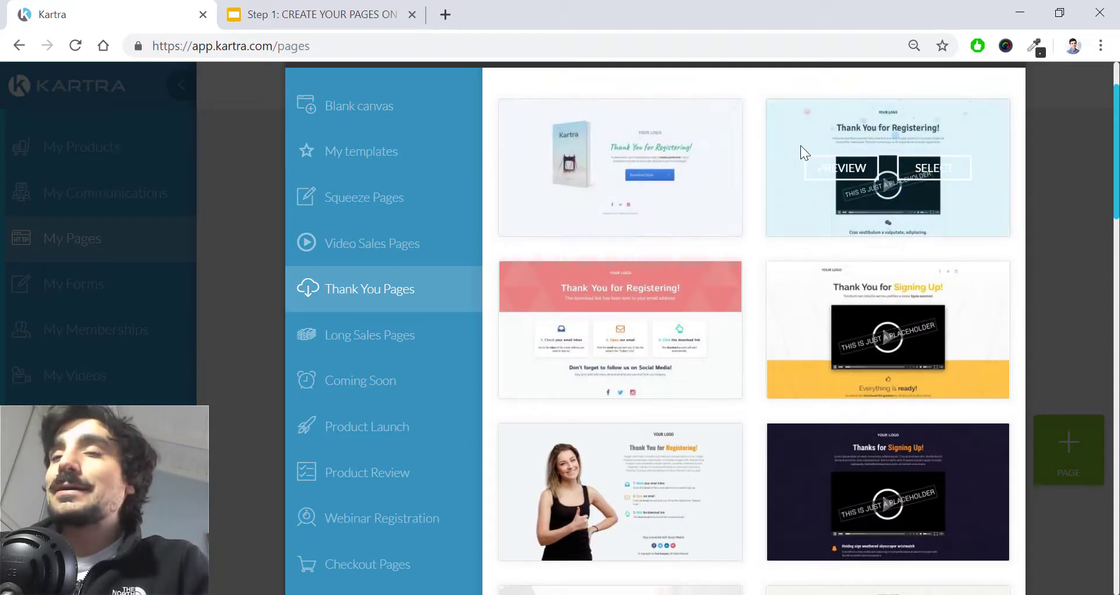
{"action": "scroll", "coordinate": [739, 230], "scroll_direction": "up", "scroll_amount": 1}
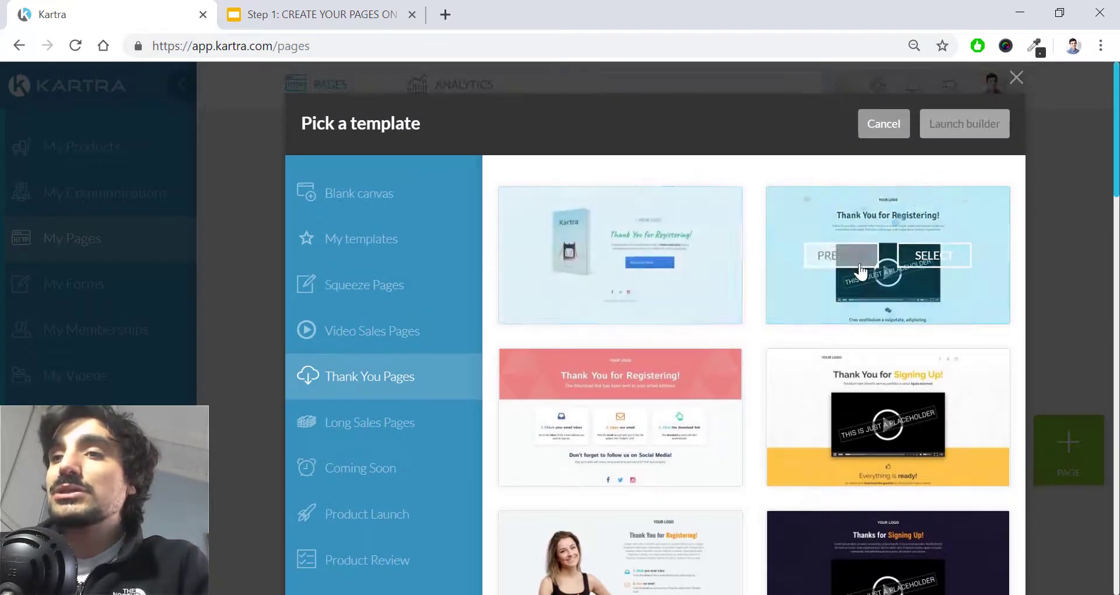
{"action": "scroll", "coordinate": [851, 327], "scroll_direction": "down", "scroll_amount": 3}
{"action": "scroll", "coordinate": [852, 347], "scroll_direction": "down", "scroll_amount": 20}
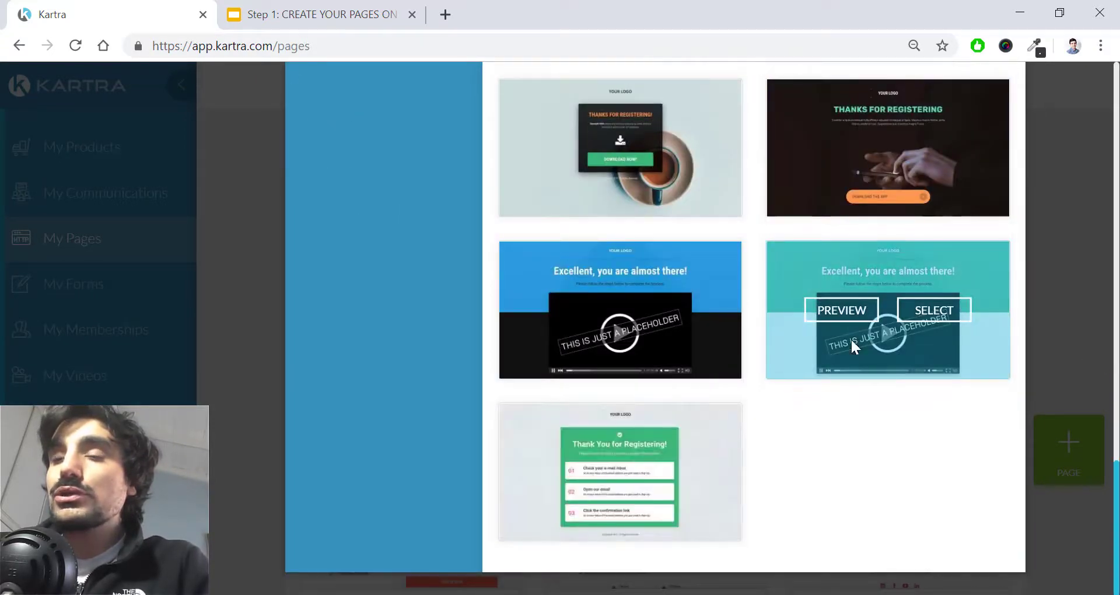
{"action": "left_click", "coordinate": [667, 473]}
{"action": "scroll", "coordinate": [825, 413], "scroll_direction": "up", "scroll_amount": 20}
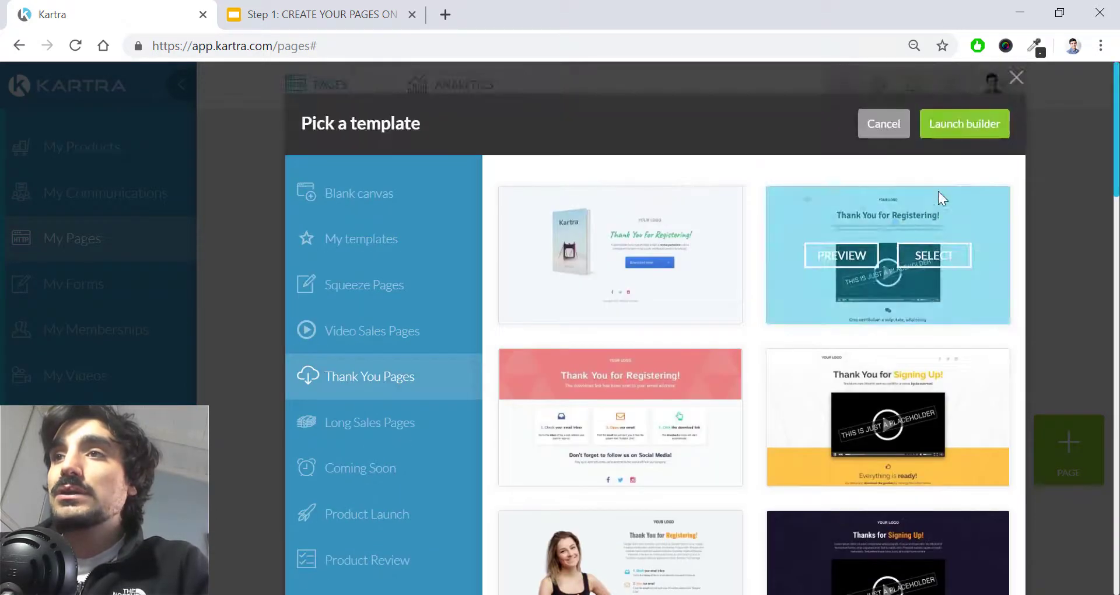
{"action": "left_click", "coordinate": [965, 124]}
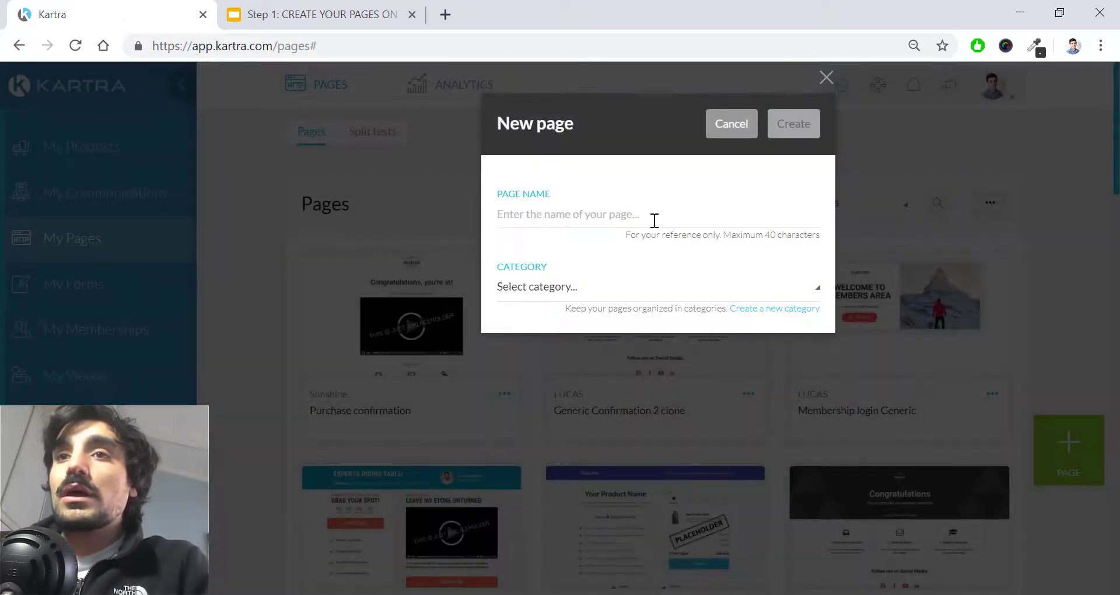
Step: Name the page 'Order confirmation', choose 'No category in particular', and create it
{"action": "left_click", "coordinate": [654, 220]}
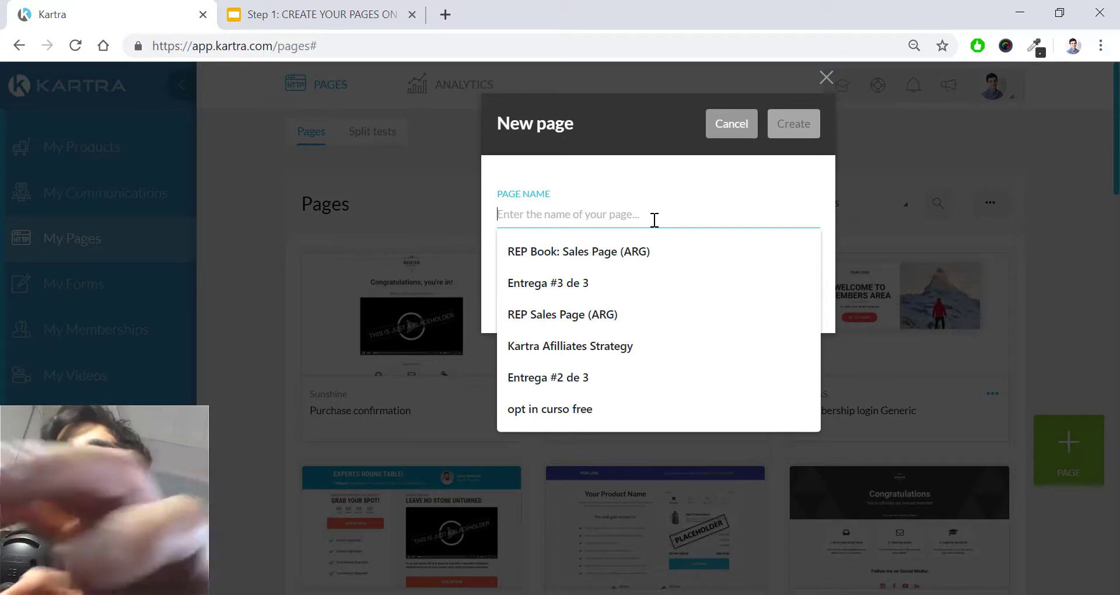
{"action": "type", "text": "Order confirmation"}
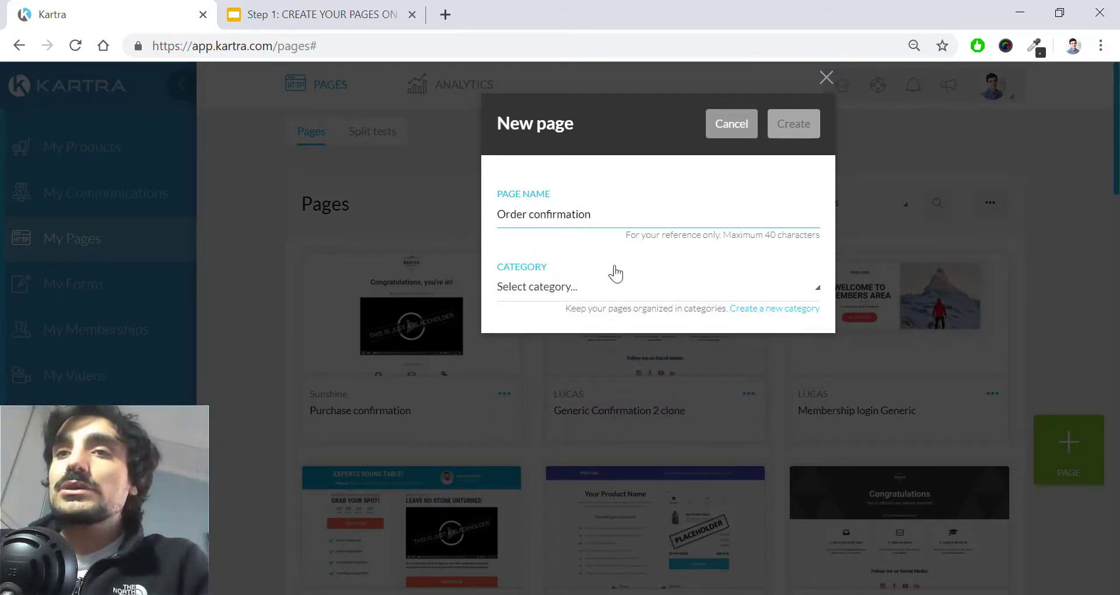
{"action": "left_click", "coordinate": [605, 286]}
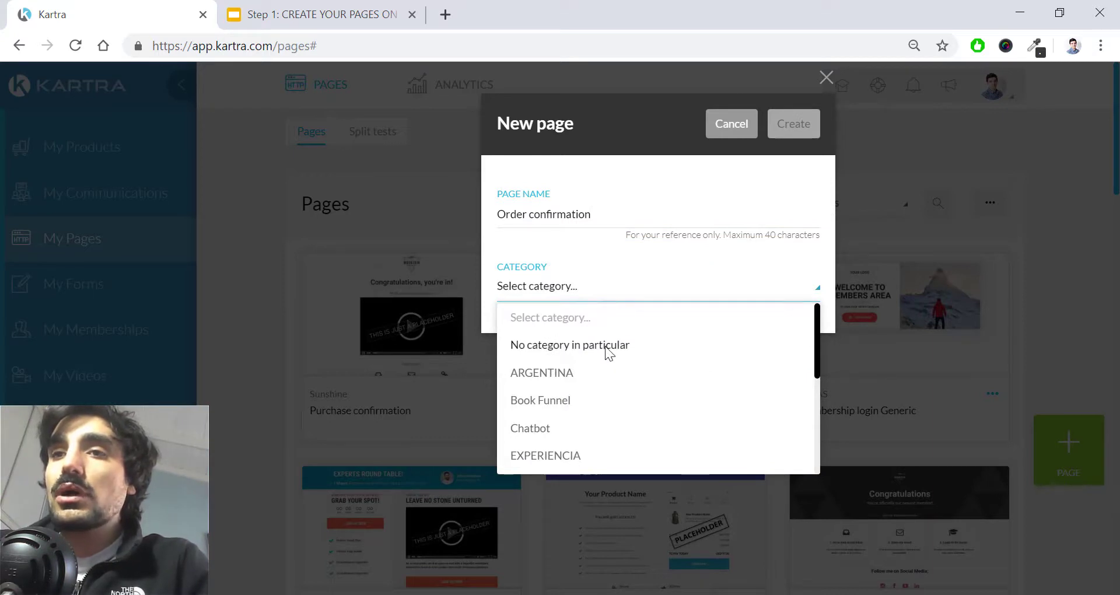
{"action": "left_click", "coordinate": [608, 345]}
{"action": "left_click", "coordinate": [793, 139]}
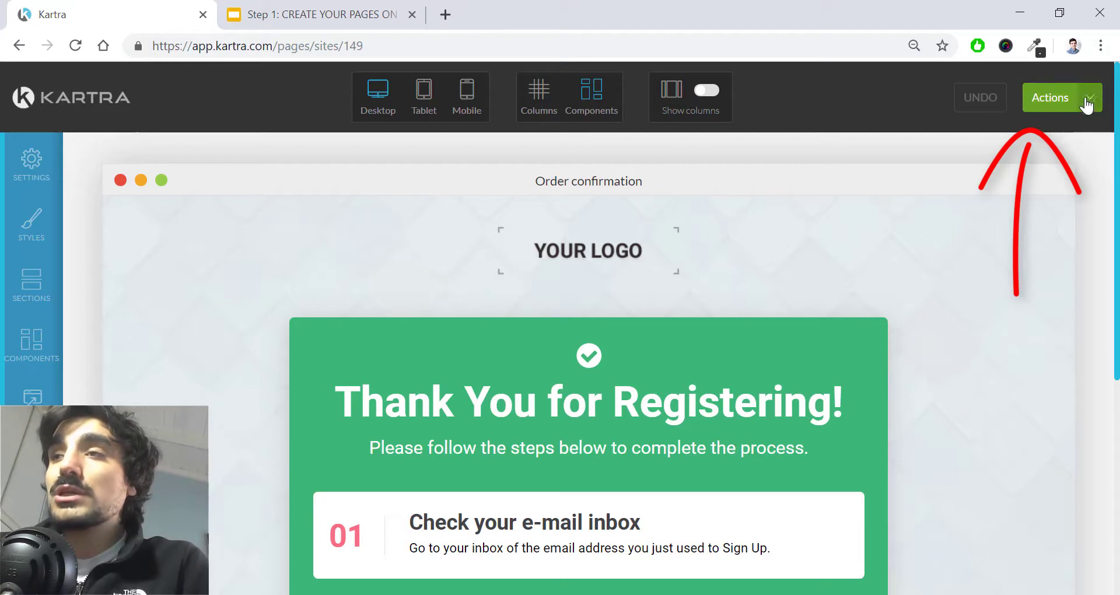
Step: Publish the page live and get its direct page link
{"action": "left_click", "coordinate": [1089, 104]}
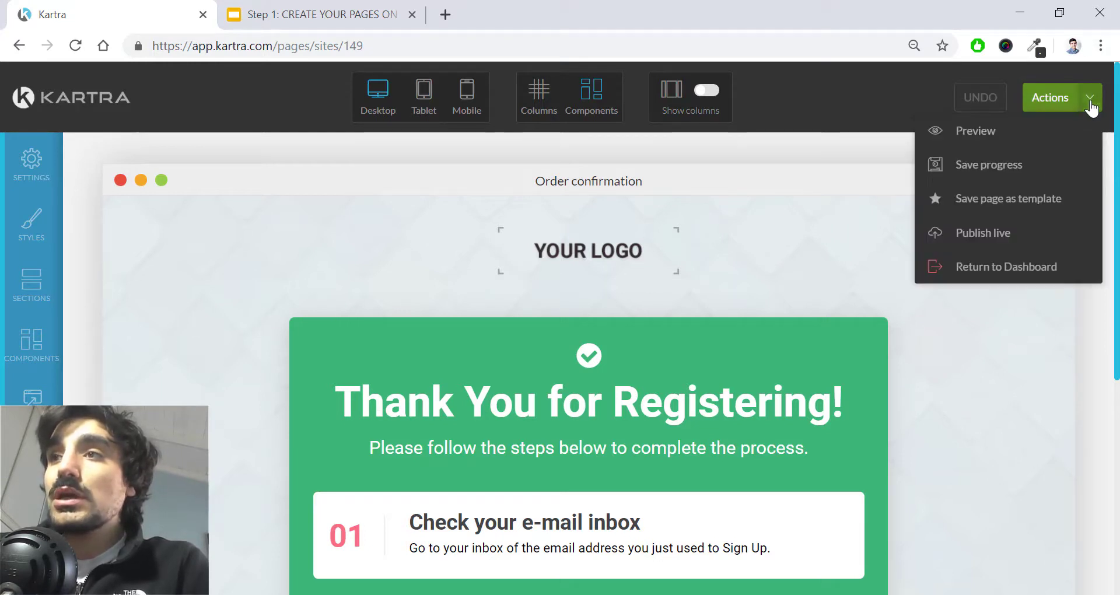
{"action": "left_click", "coordinate": [1015, 239]}
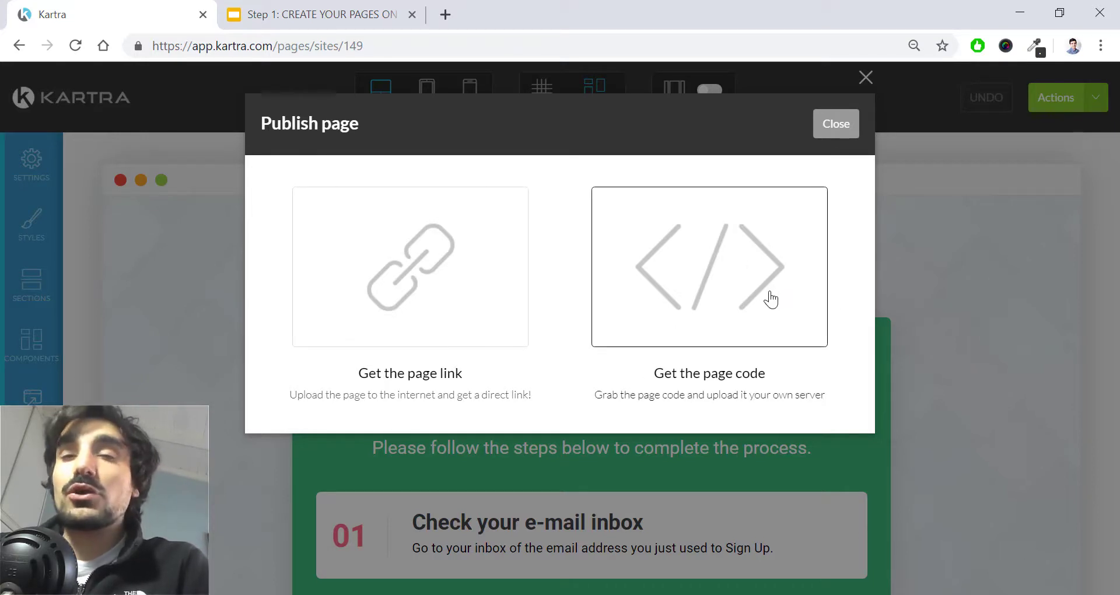
{"action": "left_click", "coordinate": [440, 266]}
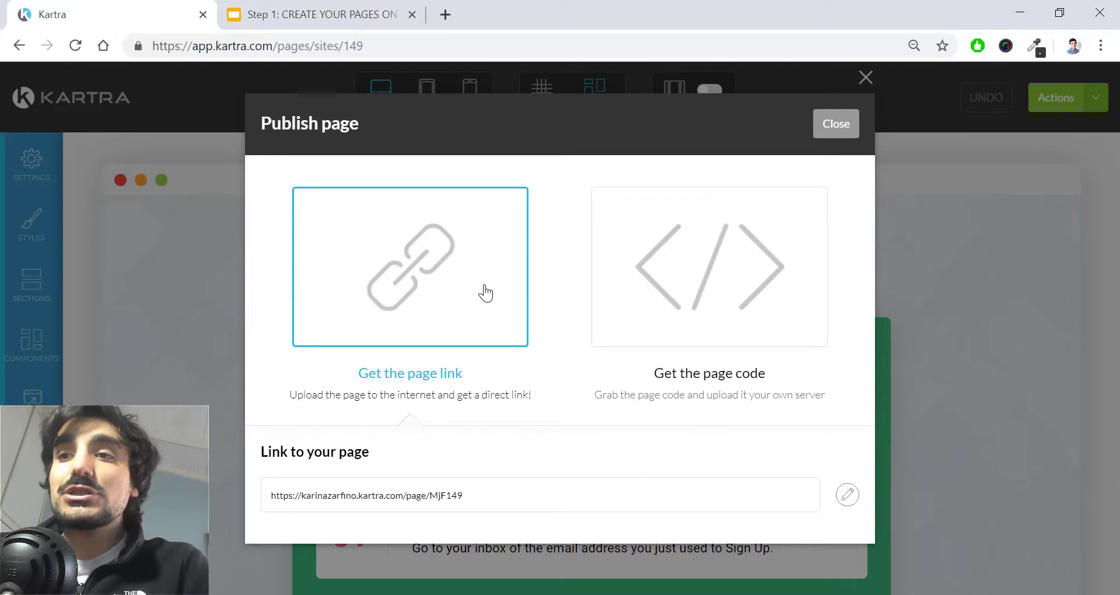
Step: Switch the page link to the custom domain and replace slug MjF149 with 'order-confirmed'
{"action": "left_click", "coordinate": [845, 496]}
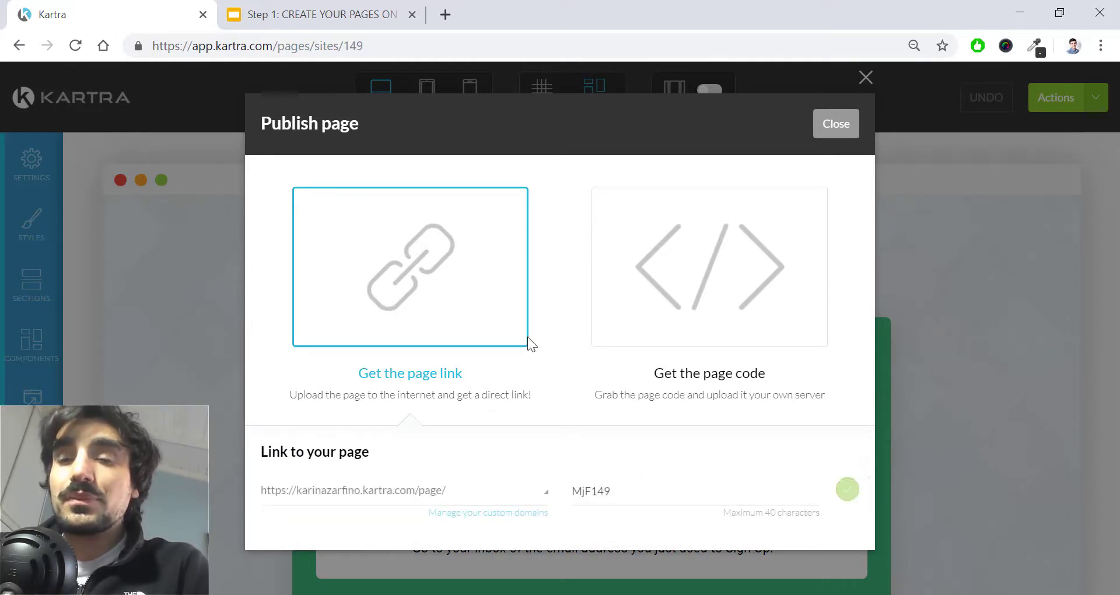
{"action": "left_click", "coordinate": [496, 493]}
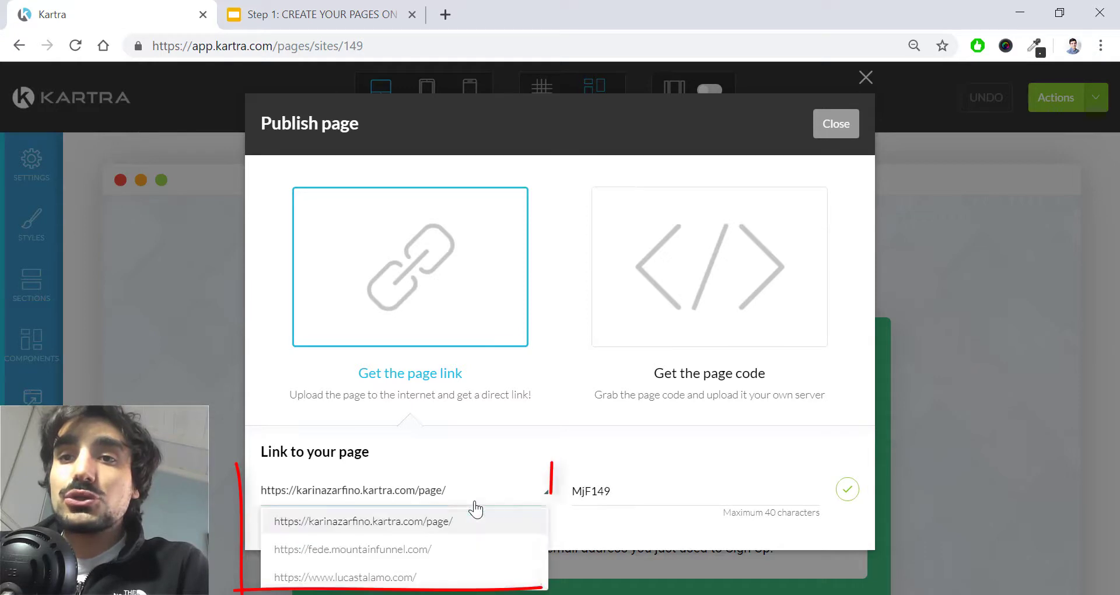
{"action": "left_click", "coordinate": [412, 578]}
{"action": "left_click_drag", "start_coordinate": [621, 498], "coordinate": [523, 487]}
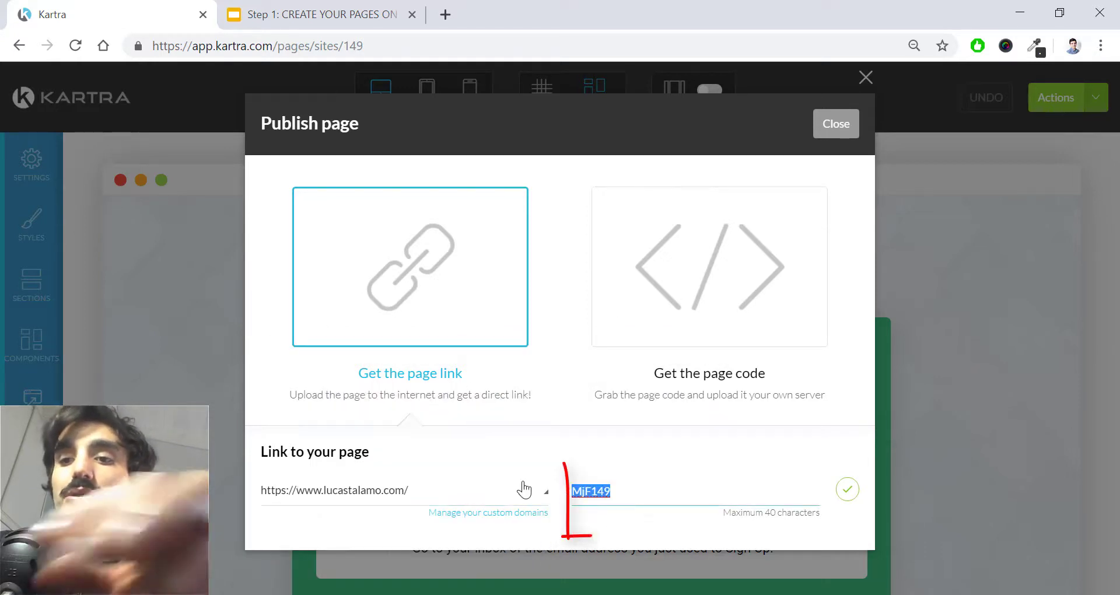
{"action": "key", "text": "BackSpace"}
{"action": "type", "text": "order"}
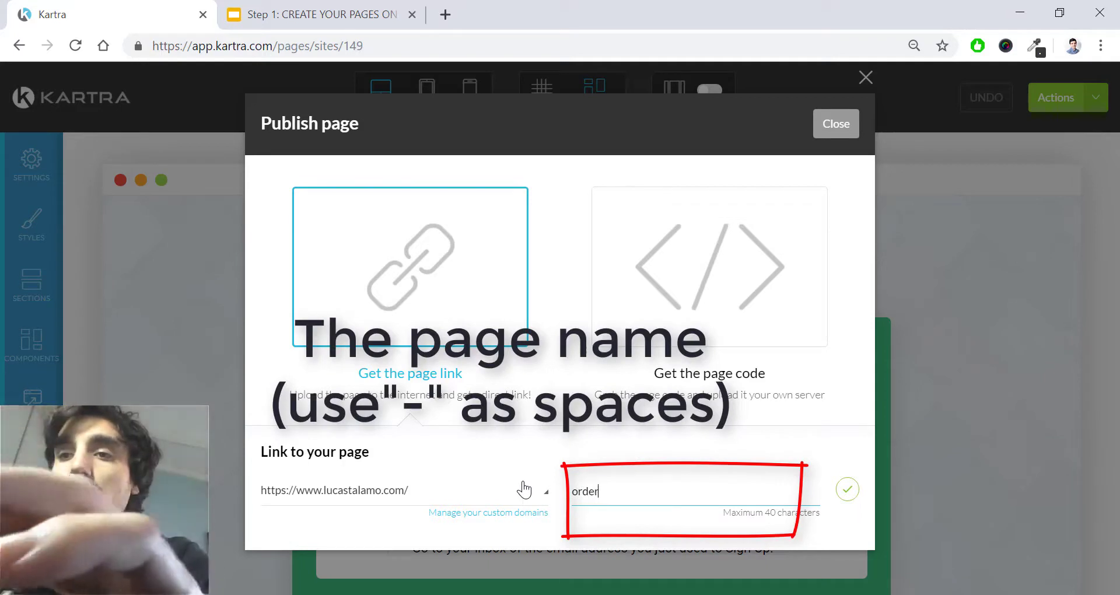
{"action": "type", "text": "-confirm"}
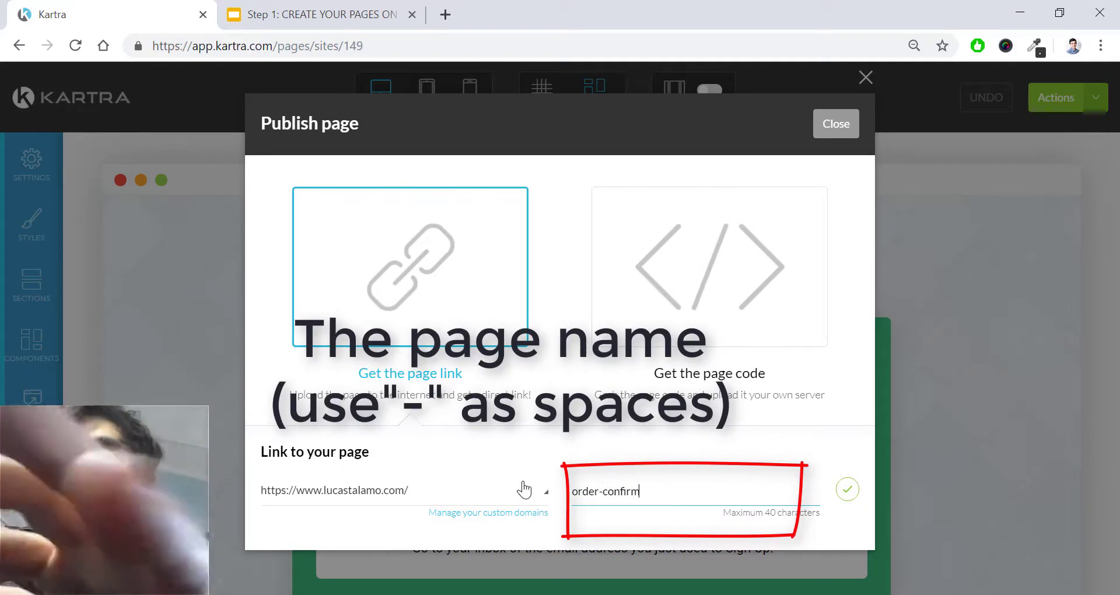
{"action": "type", "text": "ed"}
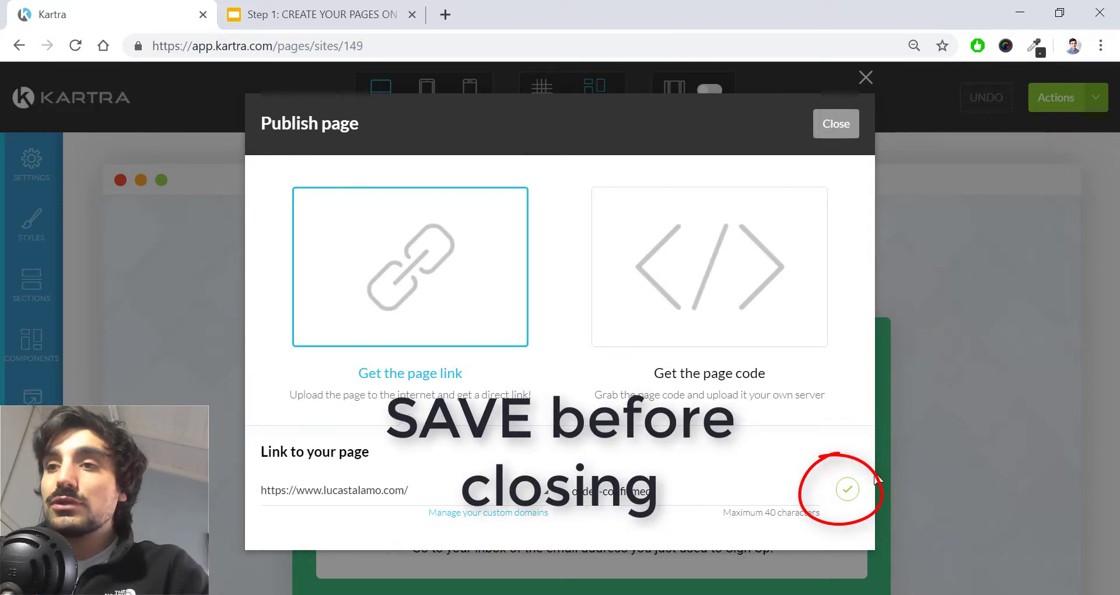
{"action": "left_click", "coordinate": [848, 492]}
Step: Open the published order-confirmed page in a new browser tab
{"action": "left_click_drag", "start_coordinate": [516, 499], "coordinate": [216, 493]}
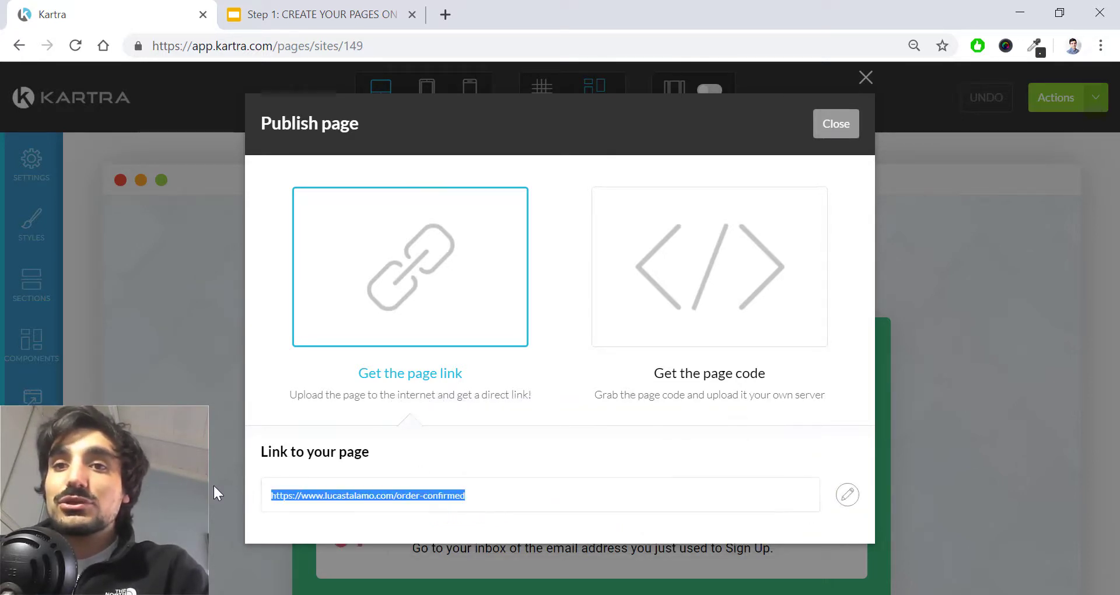
{"action": "right_click", "coordinate": [337, 494]}
{"action": "left_click", "coordinate": [473, 397]}
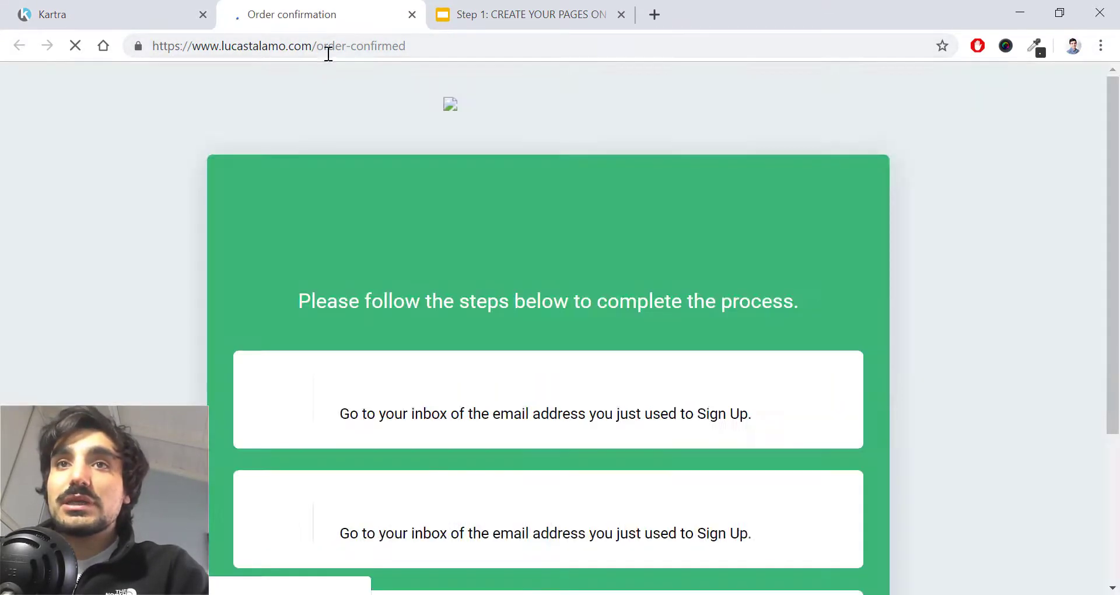
Step: Check the live Order confirmation page and its order-confirmed address
{"action": "left_click_drag", "start_coordinate": [320, 45], "coordinate": [439, 45]}
{"action": "scroll", "coordinate": [443, 210], "scroll_direction": "down", "scroll_amount": 2}
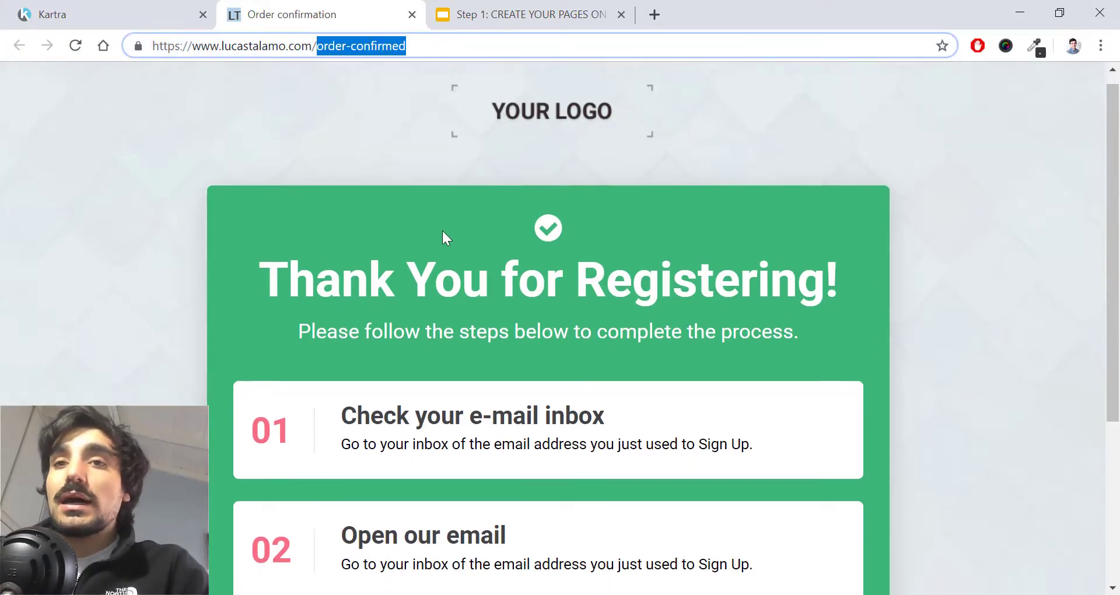
{"action": "scroll", "coordinate": [566, 303], "scroll_direction": "down", "scroll_amount": 3}
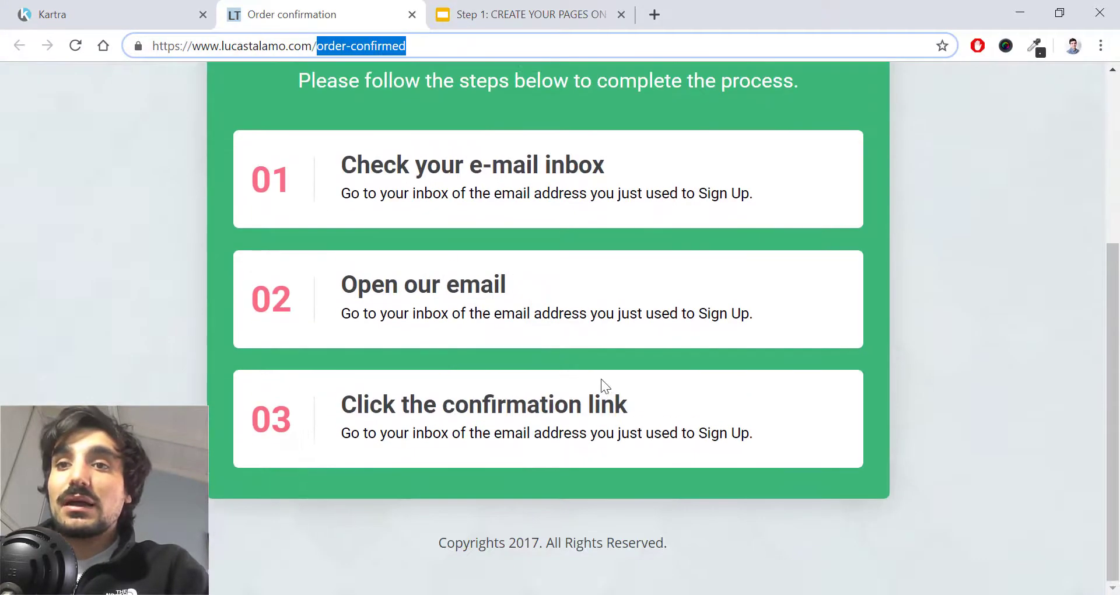
{"action": "scroll", "coordinate": [610, 387], "scroll_direction": "up", "scroll_amount": 5}
Step: Close the publishing options and exit the builder to the Pages dashboard
{"action": "left_click", "coordinate": [153, 11]}
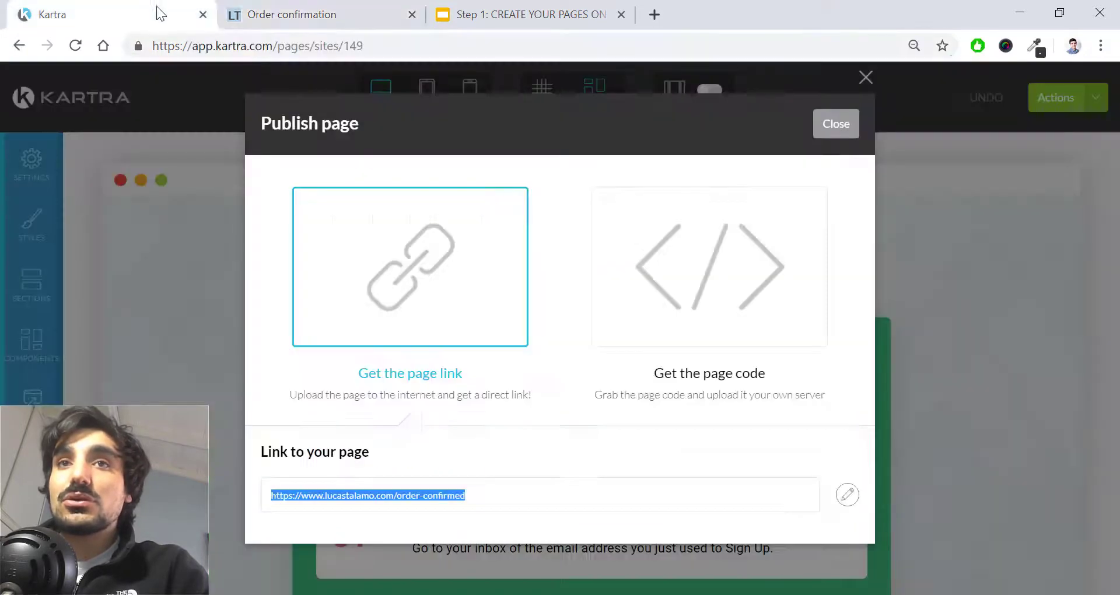
{"action": "left_click", "coordinate": [849, 128]}
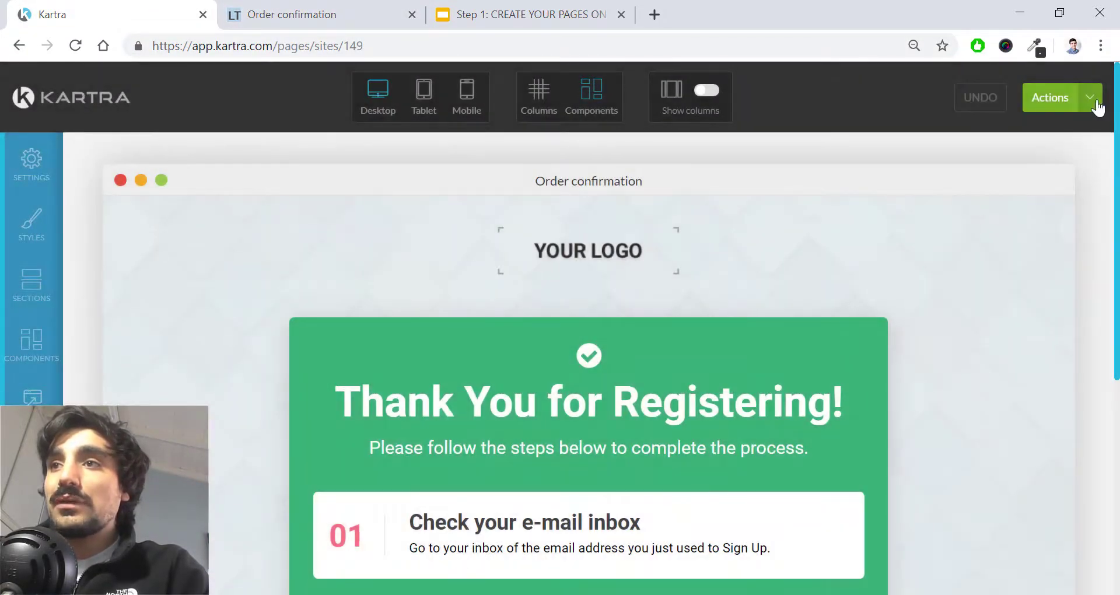
{"action": "left_click", "coordinate": [1090, 98]}
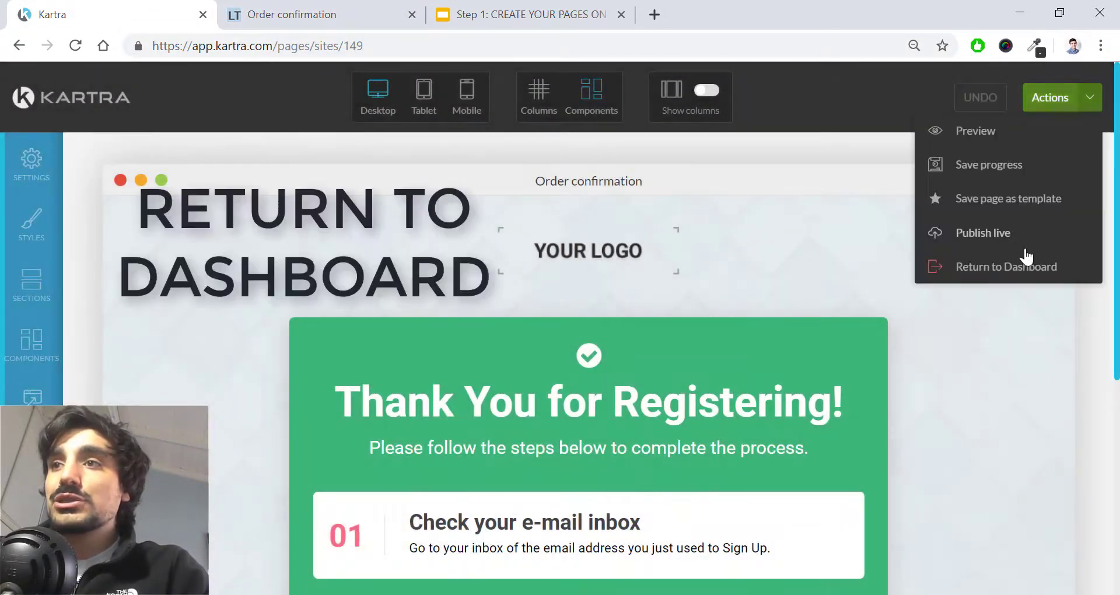
{"action": "left_click", "coordinate": [961, 265]}
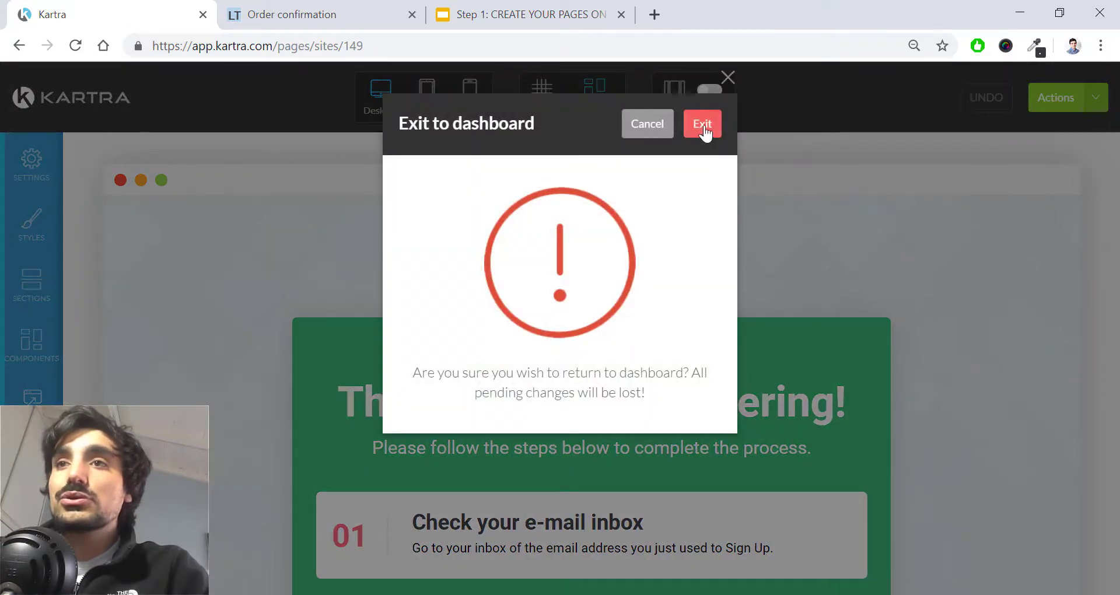
{"action": "left_click", "coordinate": [704, 124]}
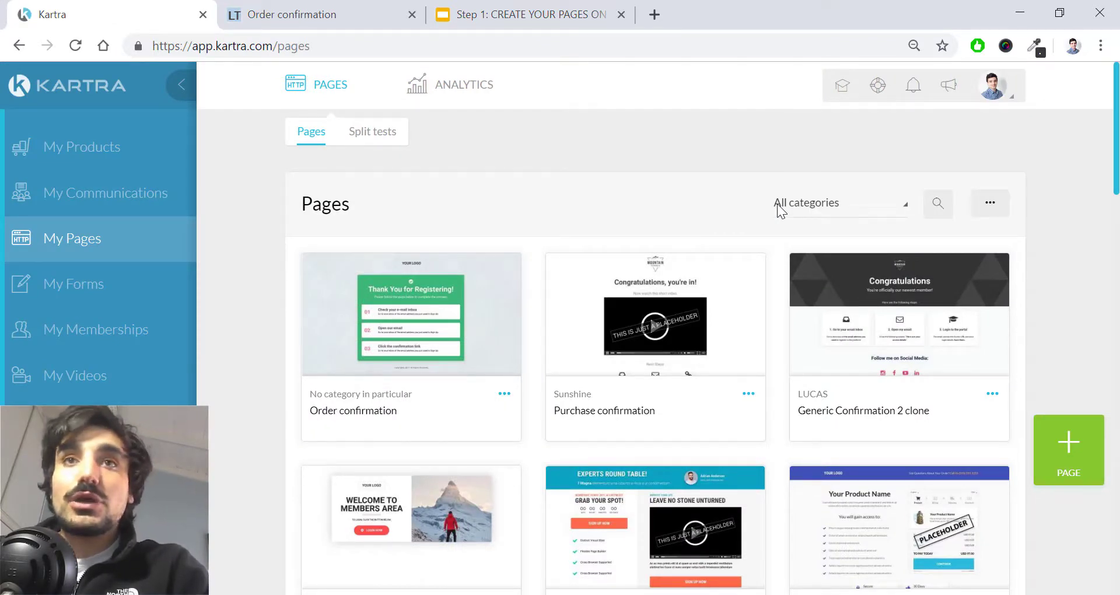
Step: Bring up the Step 1 slide deck and close the Order confirmation tab
{"action": "left_click", "coordinate": [350, 14]}
{"action": "left_click", "coordinate": [513, 14]}
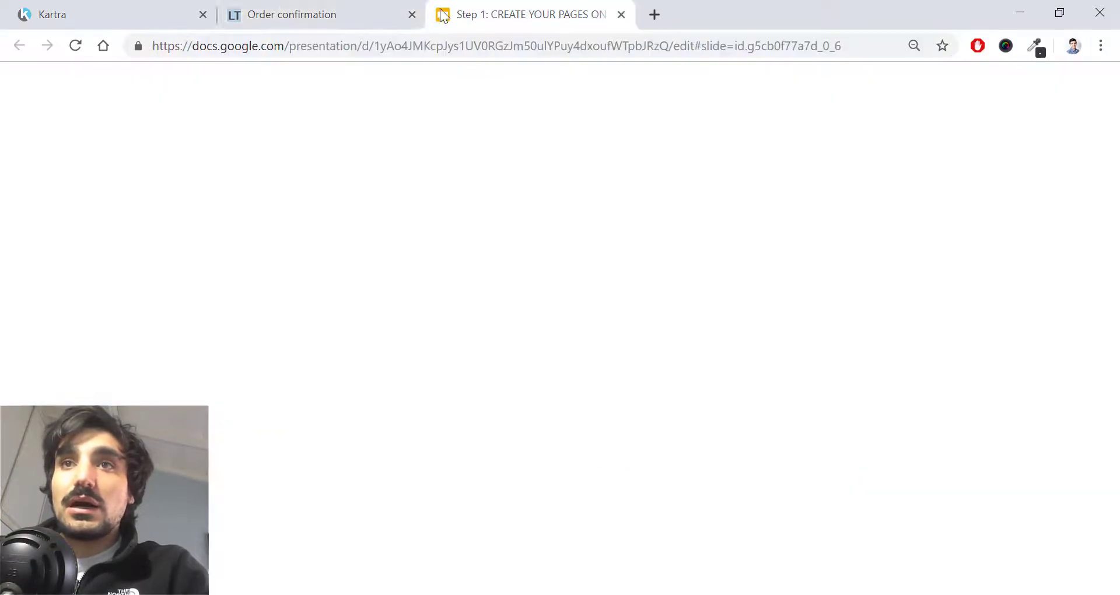
{"action": "left_click", "coordinate": [412, 15]}
Step: Highlight the Order confirmation, Upsell, Checkout, Sales Page and Opt-in confirmation steps
{"action": "left_click", "coordinate": [409, 316]}
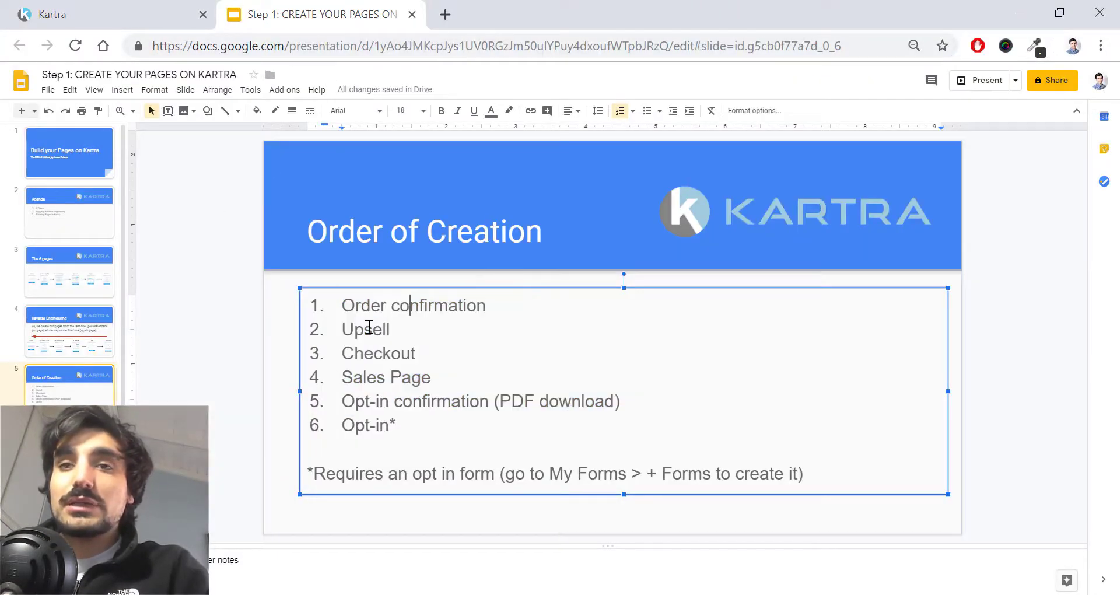
{"action": "left_click_drag", "start_coordinate": [344, 328], "coordinate": [392, 328]}
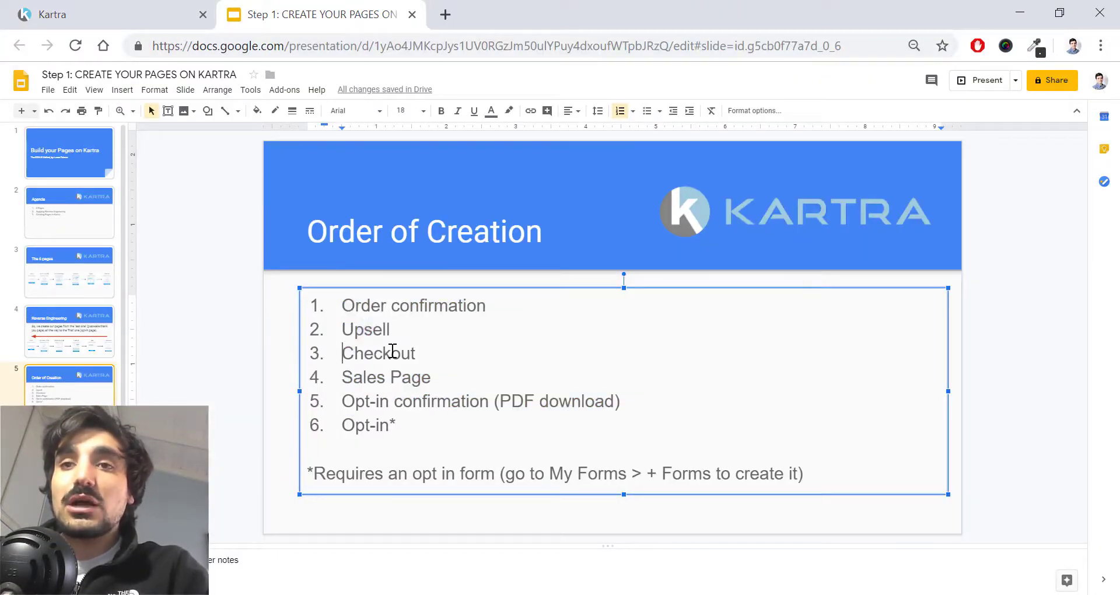
{"action": "double_click", "coordinate": [390, 353]}
{"action": "left_click_drag", "start_coordinate": [343, 378], "coordinate": [430, 381]}
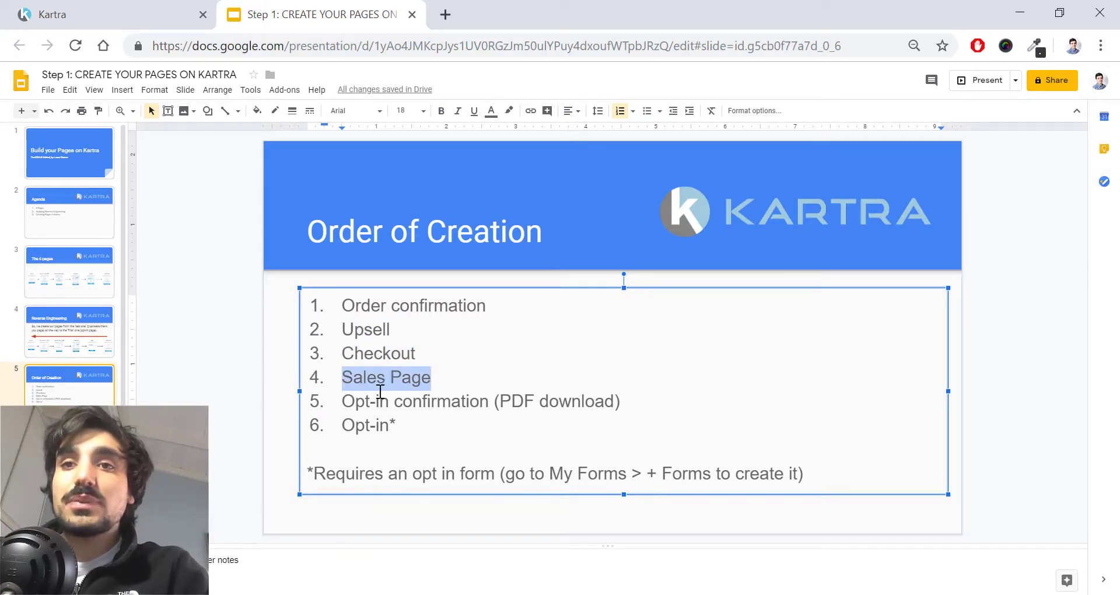
{"action": "left_click_drag", "start_coordinate": [343, 401], "coordinate": [499, 404]}
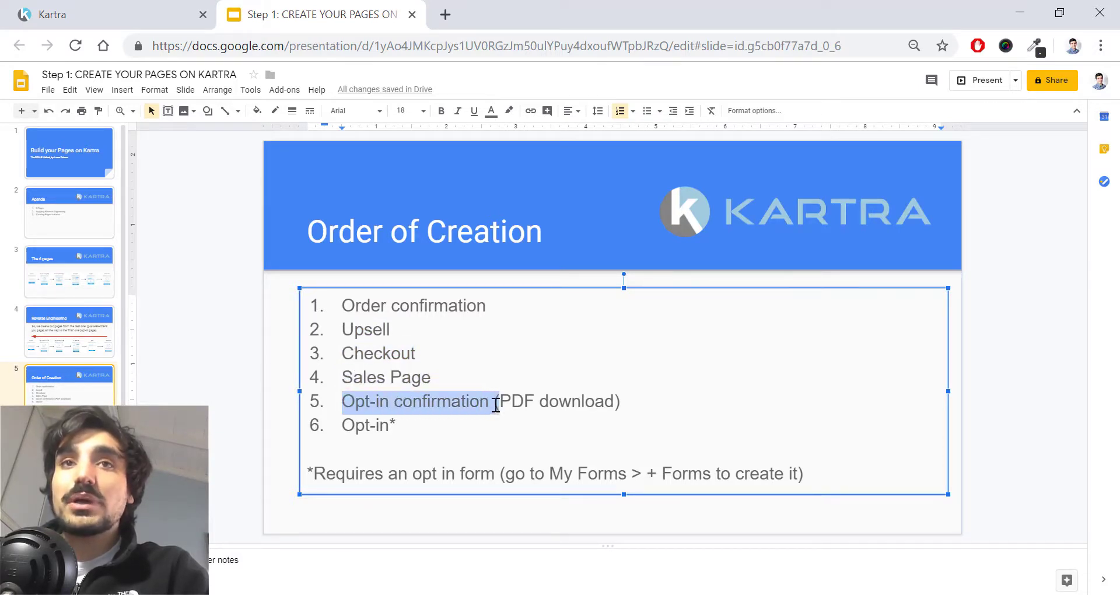
{"action": "left_click", "coordinate": [158, 10]}
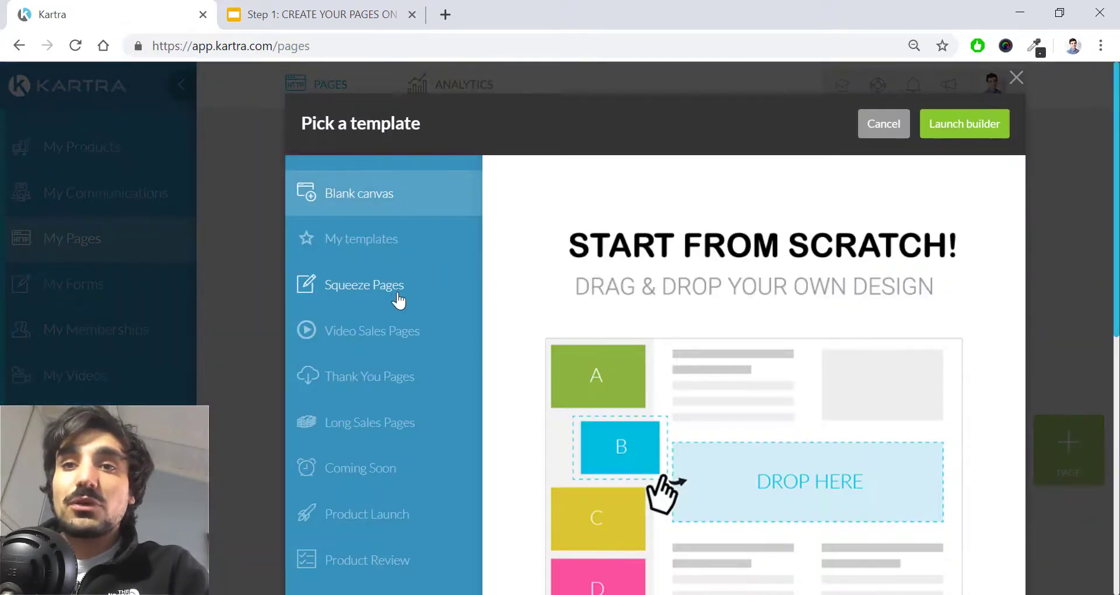
Step: Scroll the Pages dashboard to review the PDF Download, VSL, checkout and Upsell pages
{"action": "scroll", "coordinate": [398, 301], "scroll_direction": "down", "scroll_amount": 2}
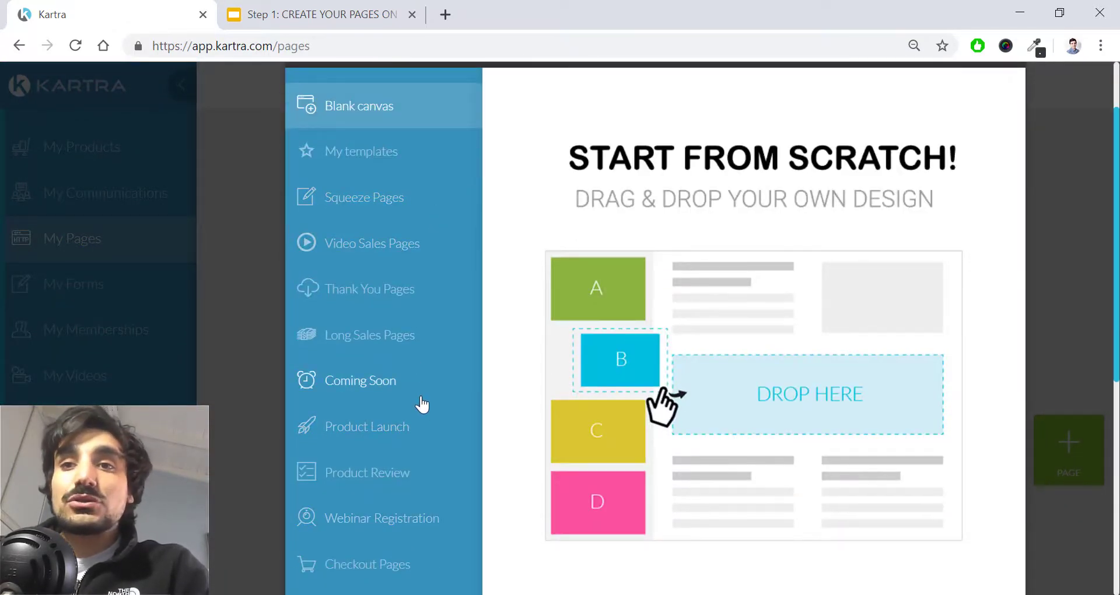
{"action": "scroll", "coordinate": [501, 354], "scroll_direction": "up", "scroll_amount": 2}
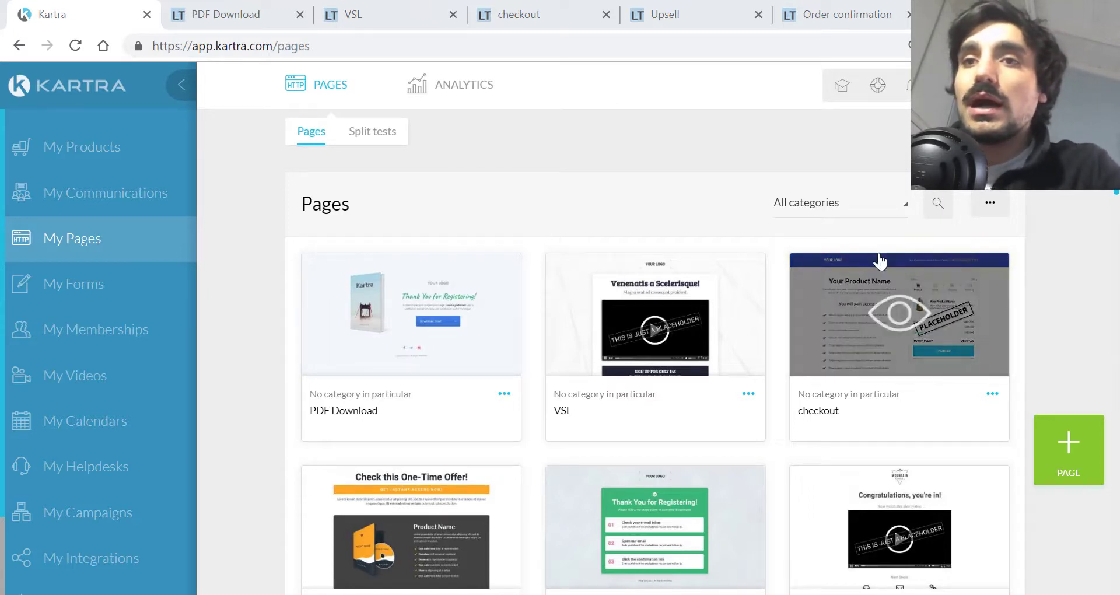
Step: Go over the Upsell, checkout, VSL and PDF Download page titles on the dashboard
{"action": "mouse_move", "coordinate": [940, 263]}
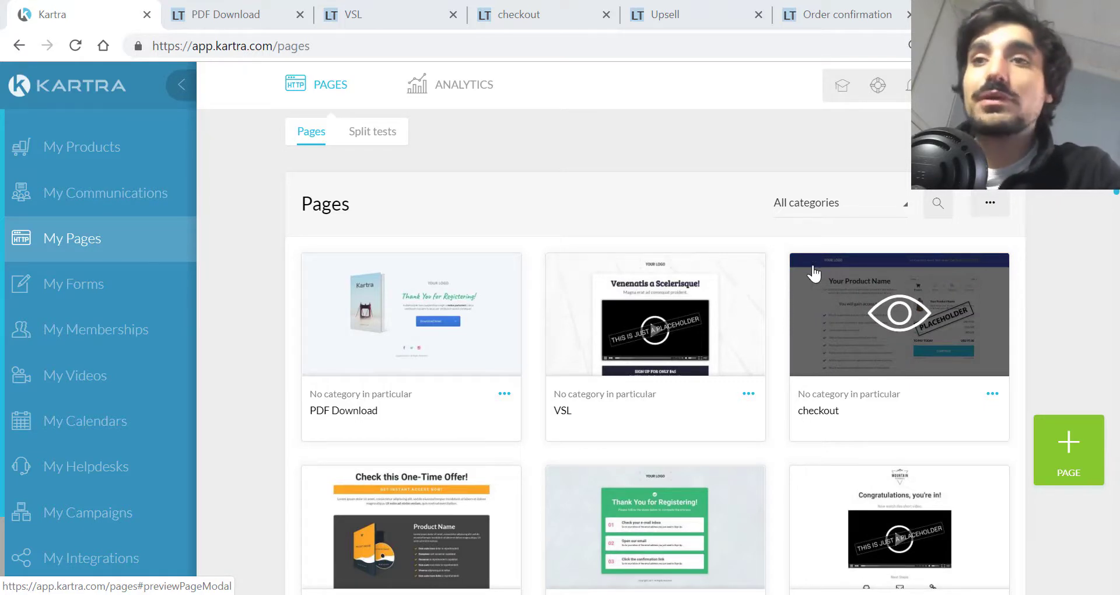
{"action": "scroll", "coordinate": [768, 288], "scroll_direction": "down", "scroll_amount": 2}
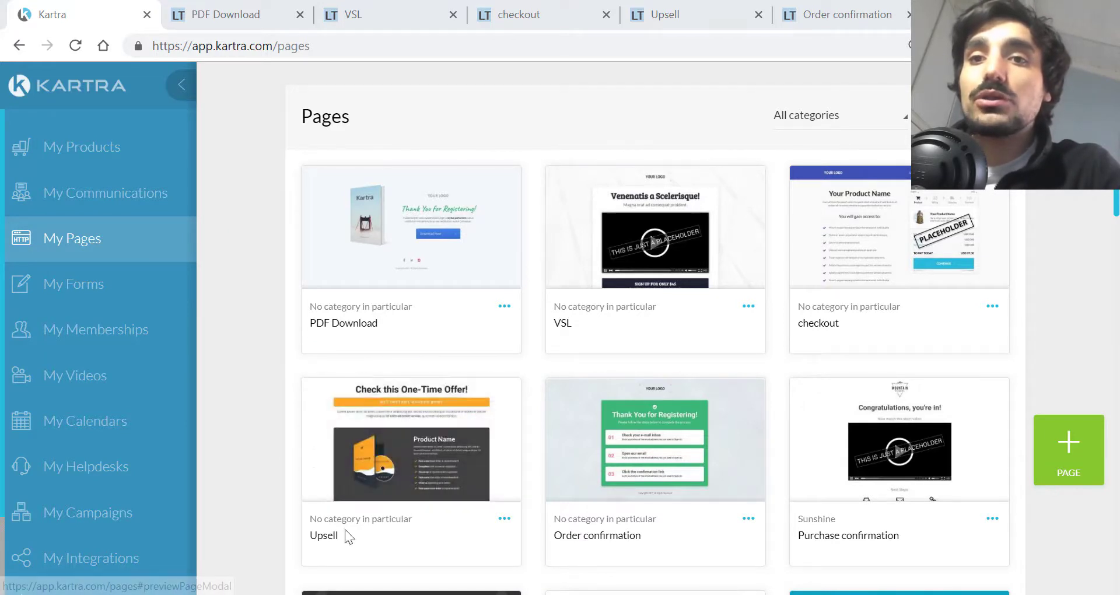
{"action": "left_click_drag", "start_coordinate": [346, 535], "coordinate": [315, 536]}
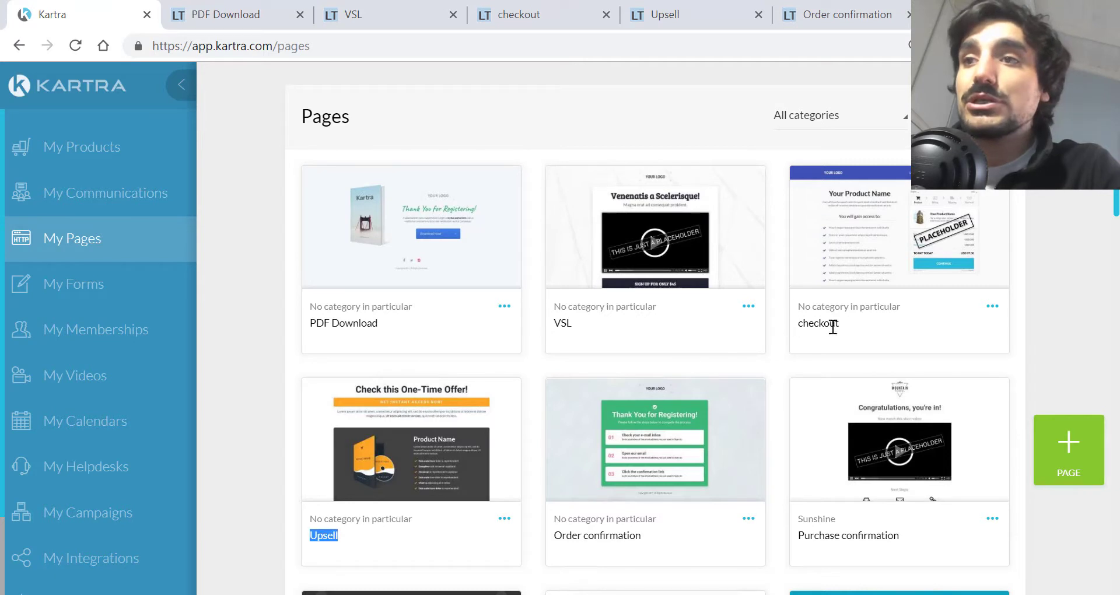
{"action": "left_click_drag", "start_coordinate": [840, 325], "coordinate": [821, 325]}
{"action": "left_click_drag", "start_coordinate": [587, 326], "coordinate": [556, 323]}
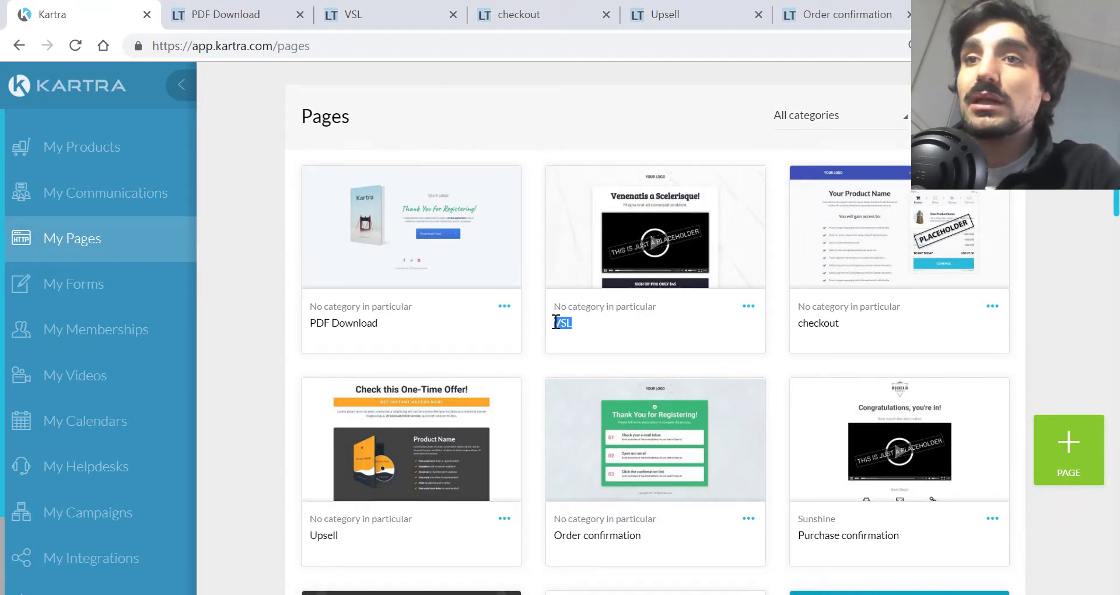
{"action": "left_click_drag", "start_coordinate": [389, 322], "coordinate": [307, 328]}
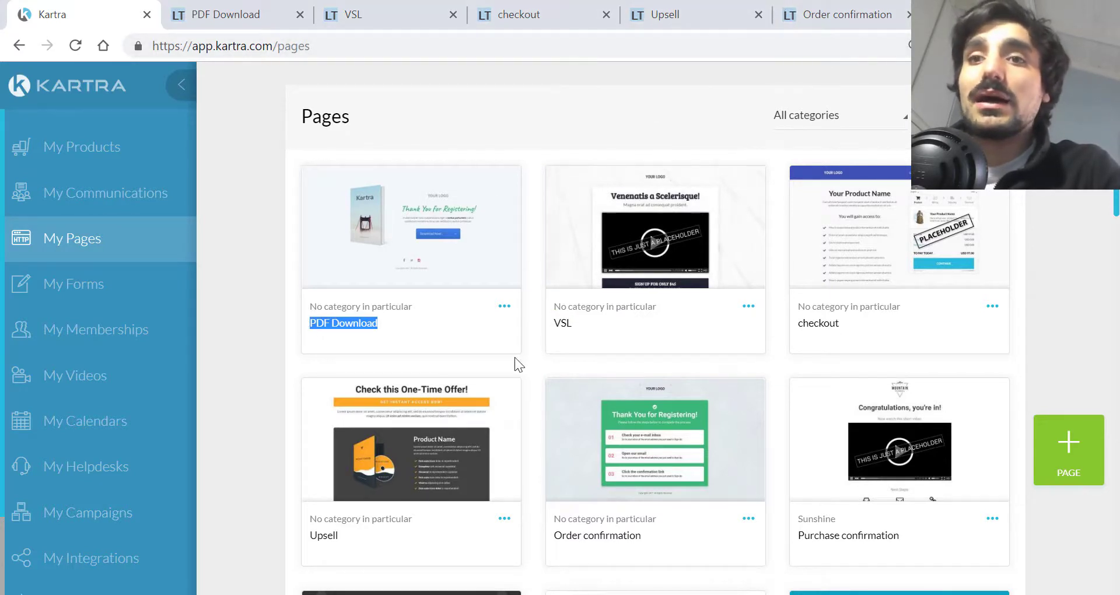
Step: Scroll through the live Order confirmation and Upsell pages
{"action": "left_click", "coordinate": [785, 12]}
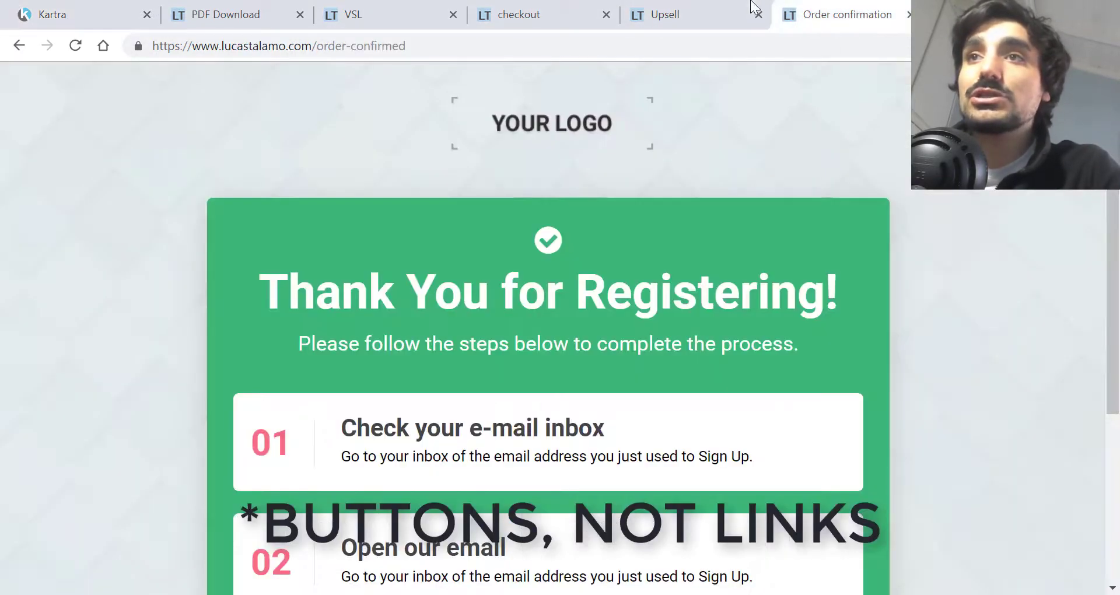
{"action": "key", "text": "ctrl+shift+Tab"}
{"action": "key", "text": "ctrl+shift+Tab"}
{"action": "key", "text": "ctrl+shift+Tab"}
{"action": "key", "text": "ctrl+shift+Tab"}
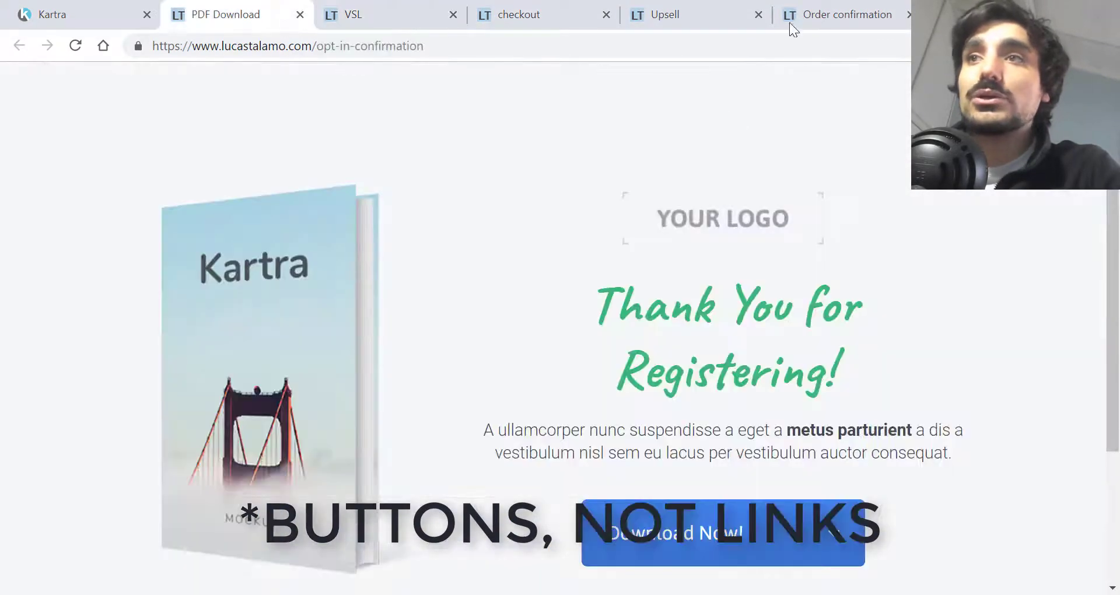
{"action": "left_click", "coordinate": [791, 25]}
{"action": "scroll", "coordinate": [797, 142], "scroll_direction": "down", "scroll_amount": 5}
{"action": "scroll", "coordinate": [797, 142], "scroll_direction": "up", "scroll_amount": 5}
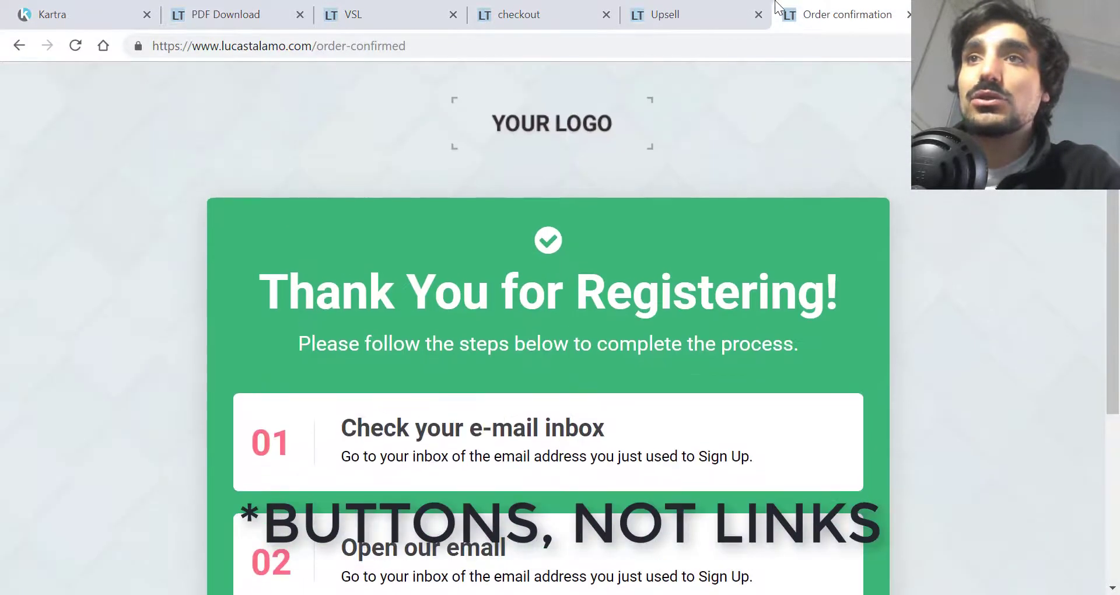
{"action": "left_click", "coordinate": [726, 13]}
{"action": "scroll", "coordinate": [718, 260], "scroll_direction": "up", "scroll_amount": 8}
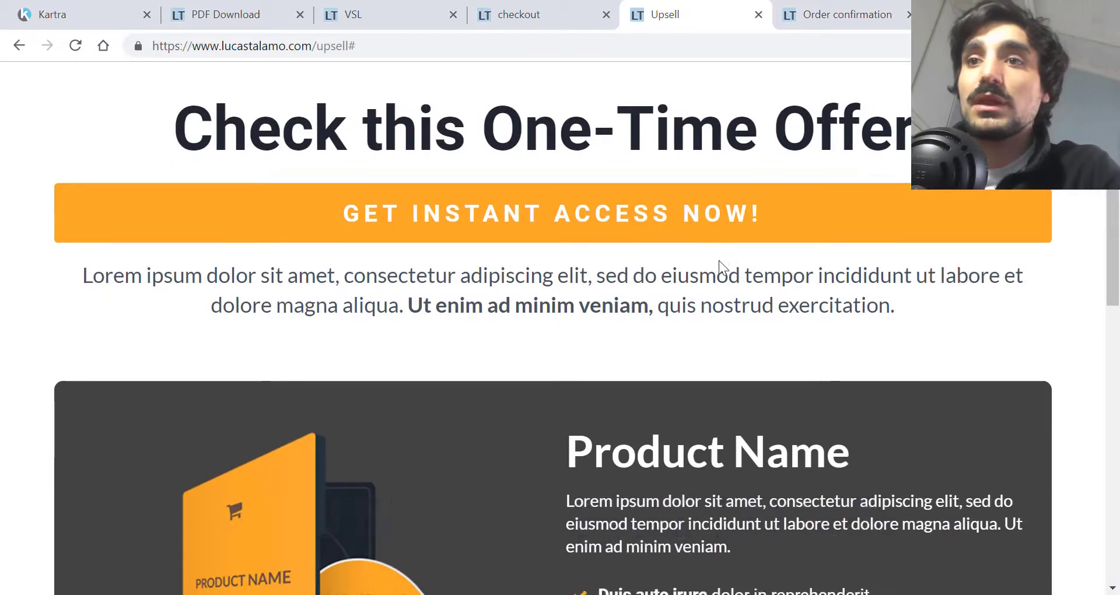
{"action": "scroll", "coordinate": [718, 260], "scroll_direction": "down", "scroll_amount": 8}
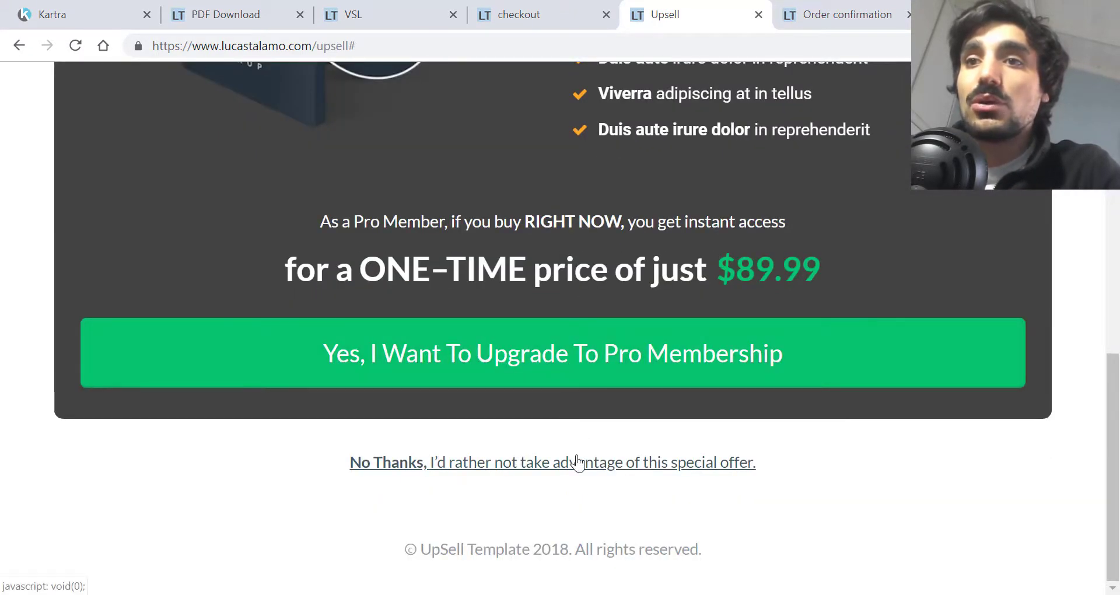
{"action": "scroll", "coordinate": [587, 429], "scroll_direction": "up", "scroll_amount": 8}
{"action": "scroll", "coordinate": [594, 388], "scroll_direction": "down", "scroll_amount": 7}
{"action": "scroll", "coordinate": [593, 387], "scroll_direction": "up", "scroll_amount": 7}
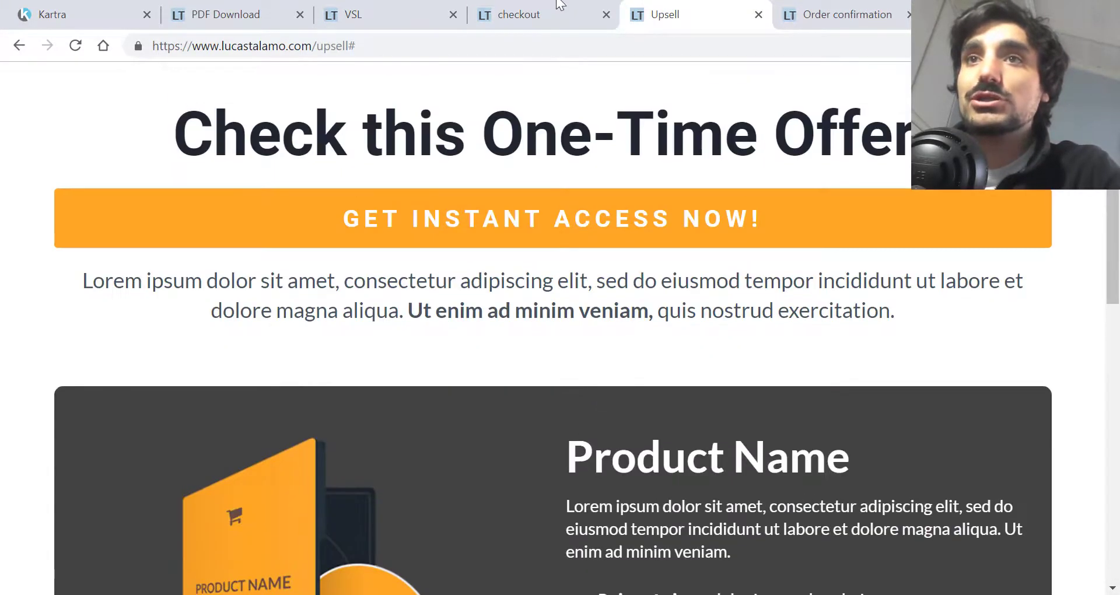
Step: Inspect the content of the live checkout page
{"action": "left_click", "coordinate": [558, 6]}
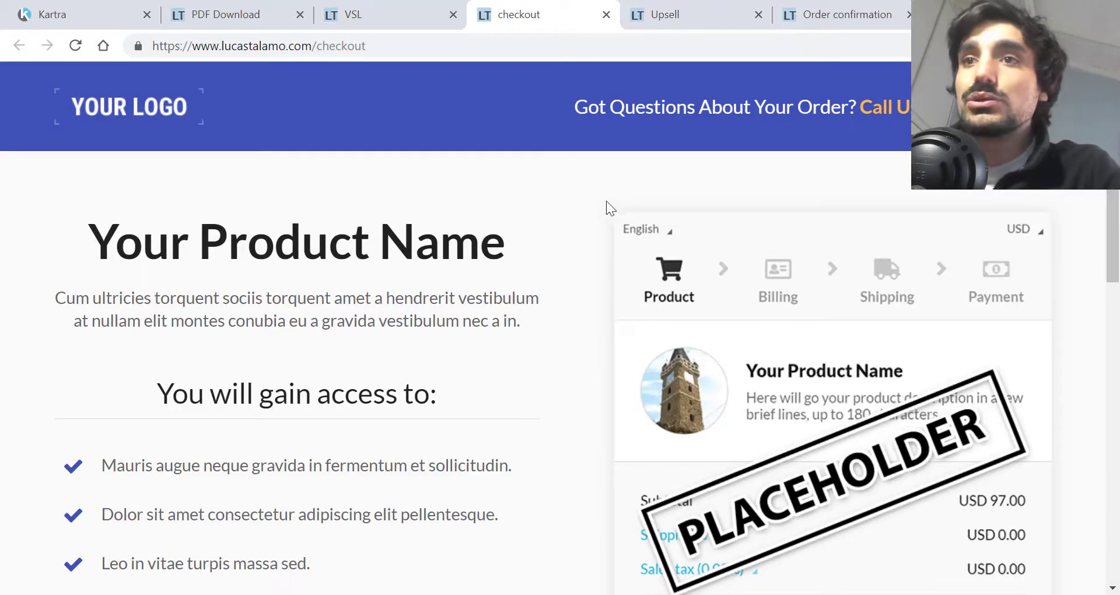
{"action": "key", "text": "ctrl+a"}
{"action": "scroll", "coordinate": [1025, 272], "scroll_direction": "down", "scroll_amount": 1}
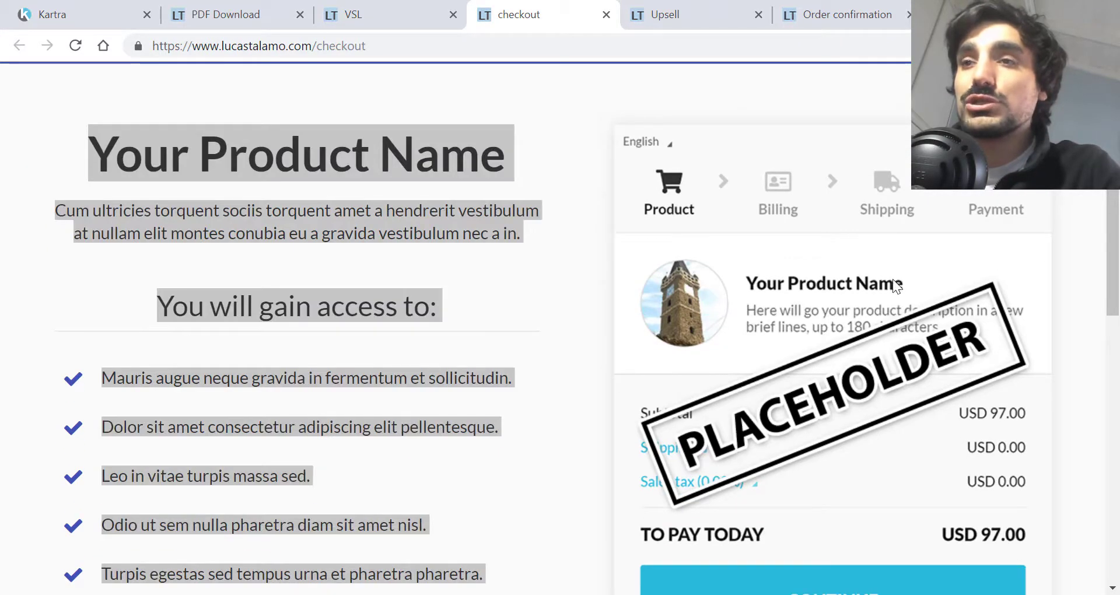
{"action": "left_click_drag", "start_coordinate": [918, 307], "coordinate": [767, 263]}
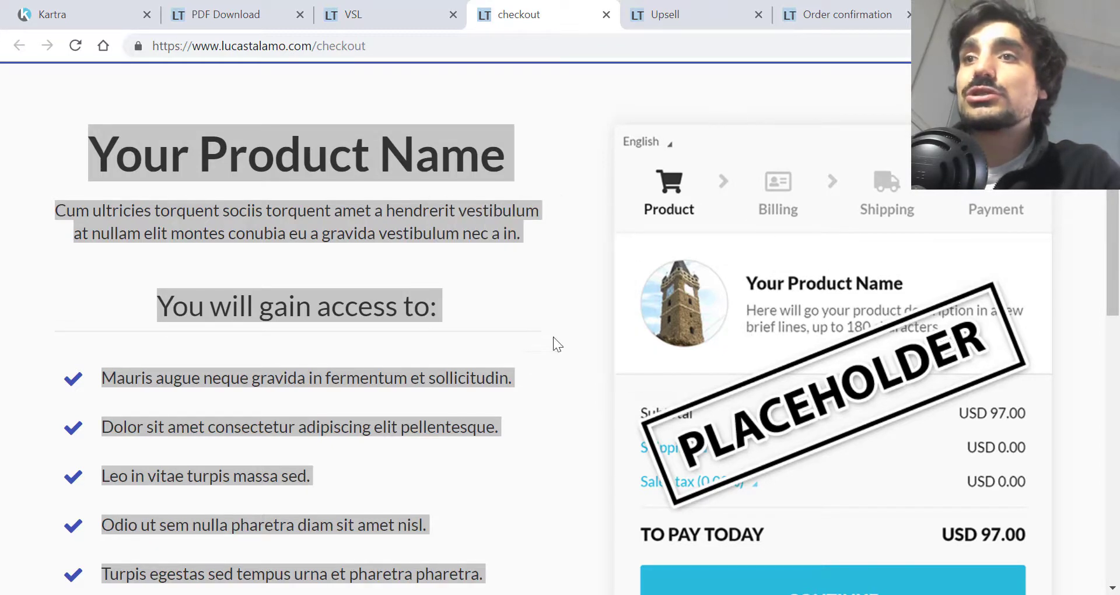
Step: Test where the live VSL page's sign-up button links, closing the blank tab it opened
{"action": "left_click", "coordinate": [447, 4]}
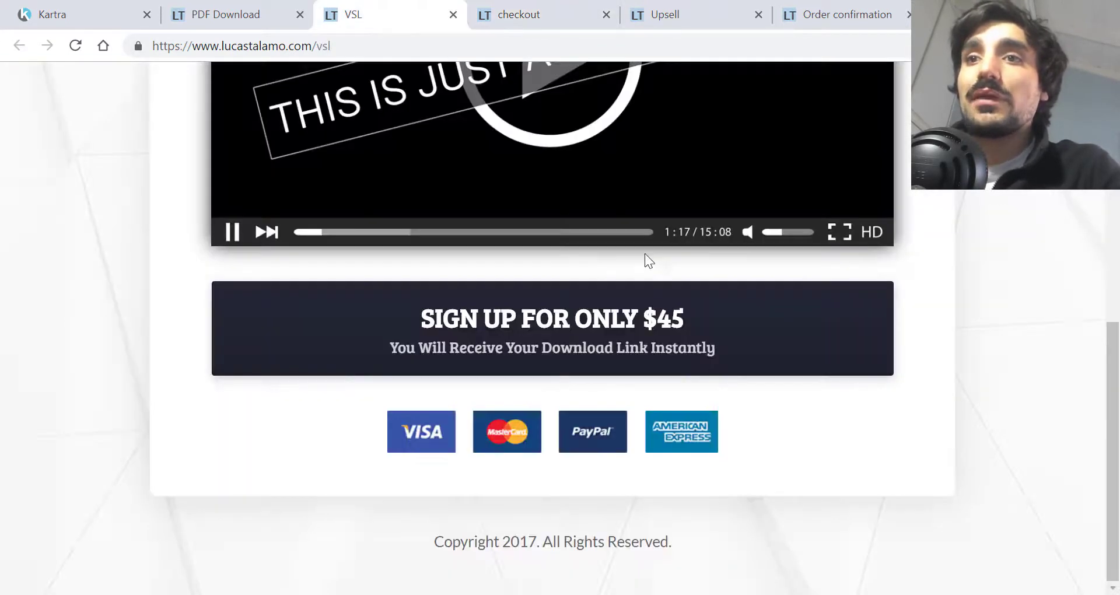
{"action": "scroll", "coordinate": [645, 254], "scroll_direction": "up", "scroll_amount": 5}
{"action": "scroll", "coordinate": [656, 345], "scroll_direction": "down", "scroll_amount": 4}
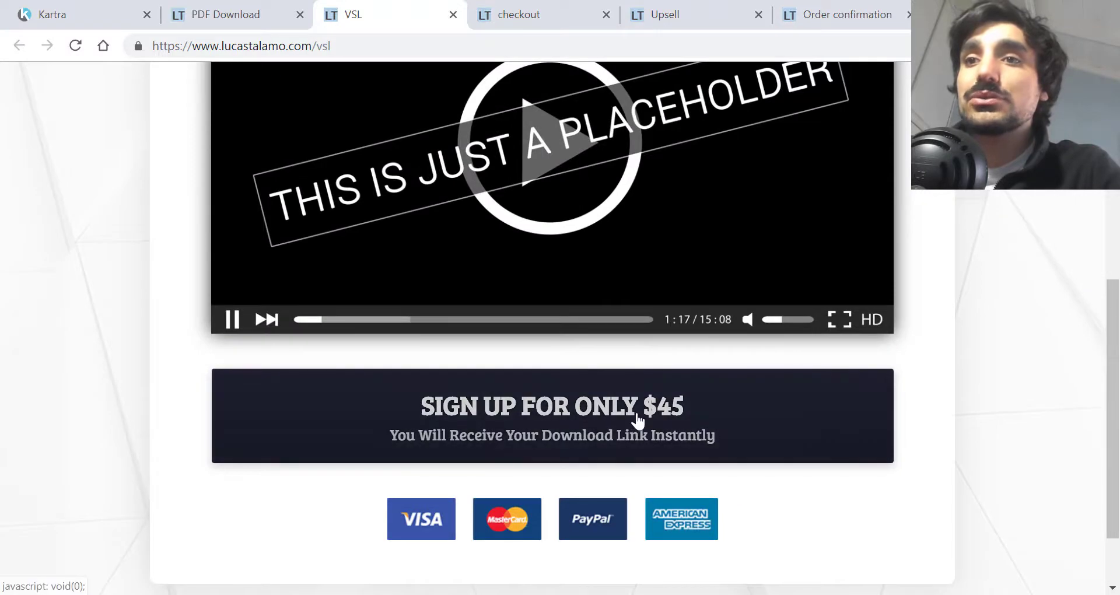
{"action": "scroll", "coordinate": [643, 413], "scroll_direction": "up", "scroll_amount": 1}
{"action": "scroll", "coordinate": [643, 413], "scroll_direction": "down", "scroll_amount": 1}
{"action": "right_click", "coordinate": [655, 378]}
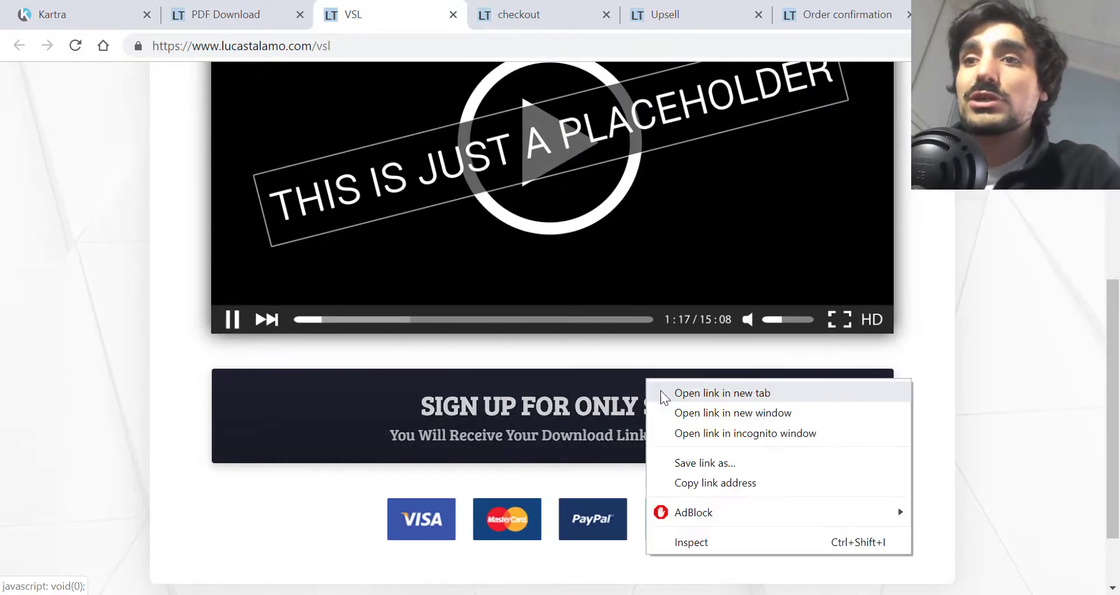
{"action": "left_click", "coordinate": [661, 390]}
{"action": "left_click", "coordinate": [518, 14]}
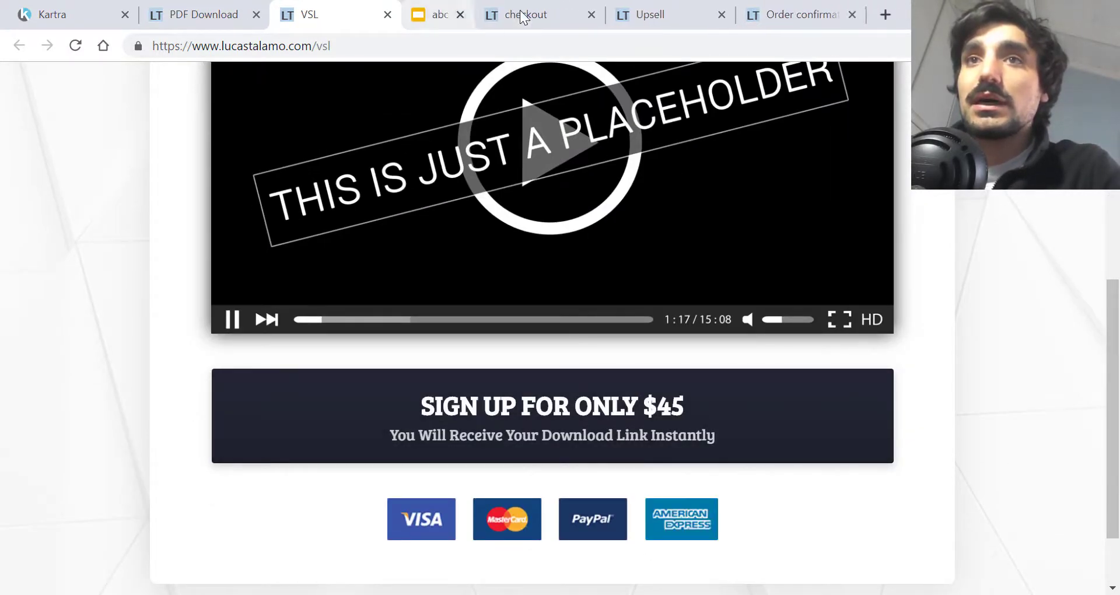
{"action": "scroll", "coordinate": [534, 337], "scroll_direction": "up", "scroll_amount": 6}
Step: Scroll the live PDF Download page and try its Download Now button
{"action": "left_click", "coordinate": [268, 8]}
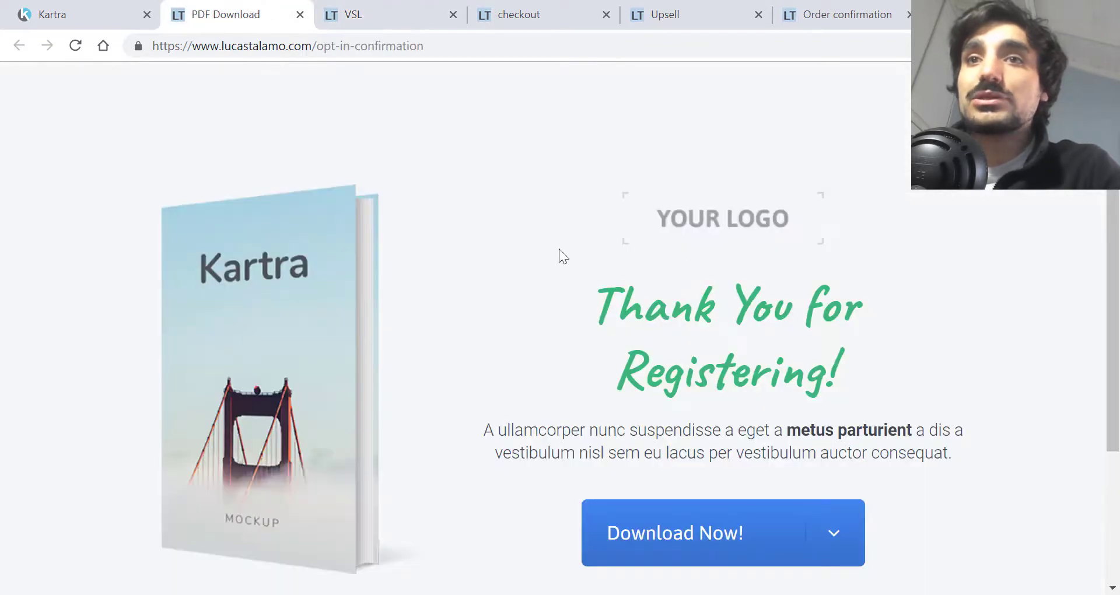
{"action": "scroll", "coordinate": [768, 273], "scroll_direction": "down", "scroll_amount": 3}
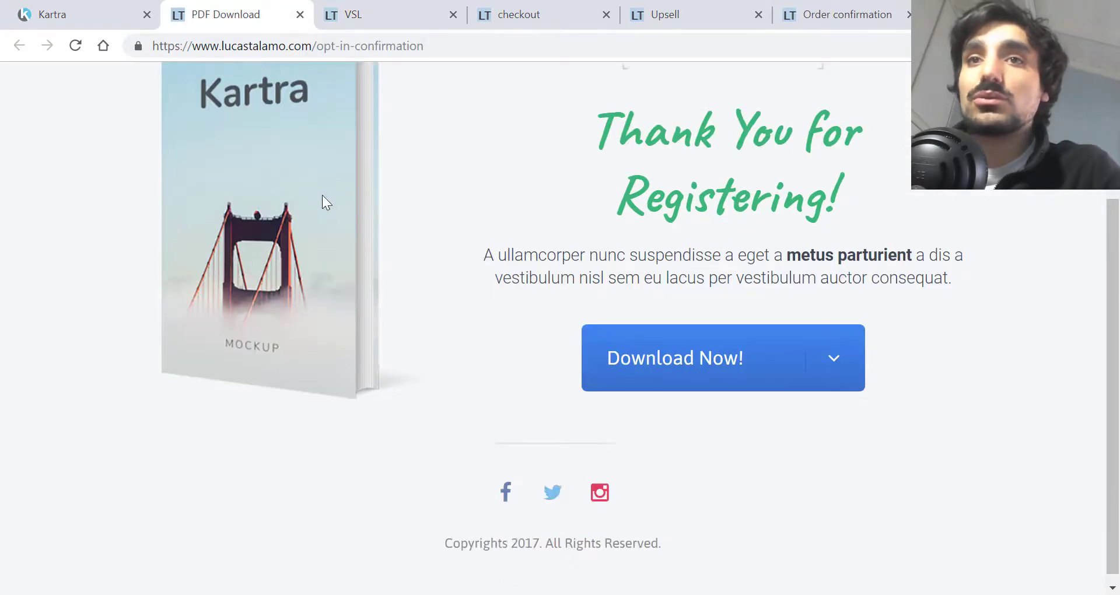
{"action": "scroll", "coordinate": [325, 202], "scroll_direction": "up", "scroll_amount": 3}
{"action": "scroll", "coordinate": [734, 447], "scroll_direction": "down", "scroll_amount": 1}
{"action": "double_click", "coordinate": [726, 441]}
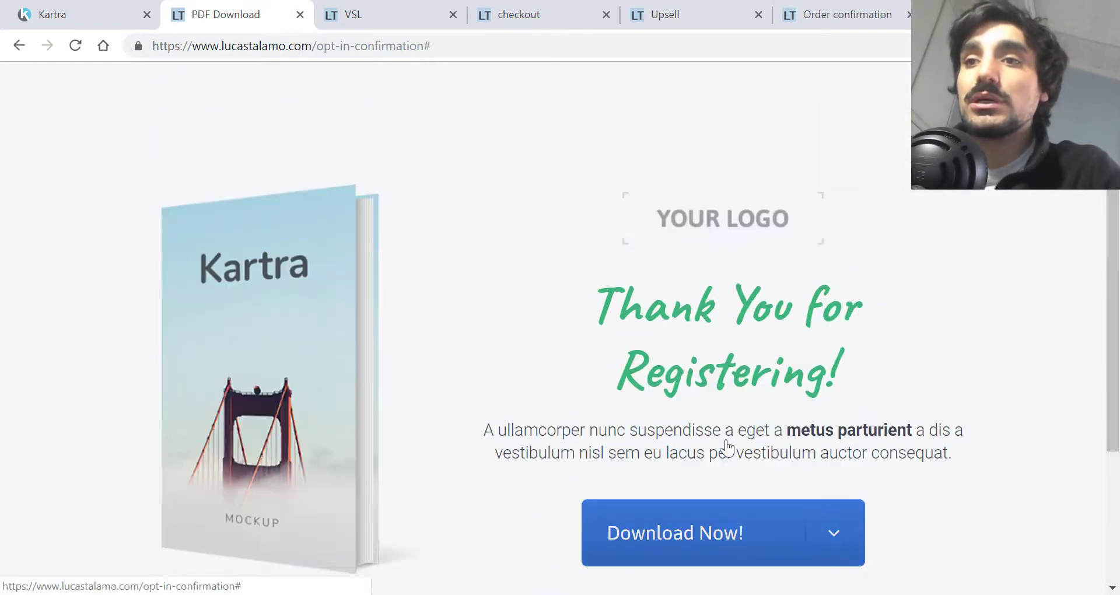
{"action": "scroll", "coordinate": [813, 430], "scroll_direction": "down", "scroll_amount": 1}
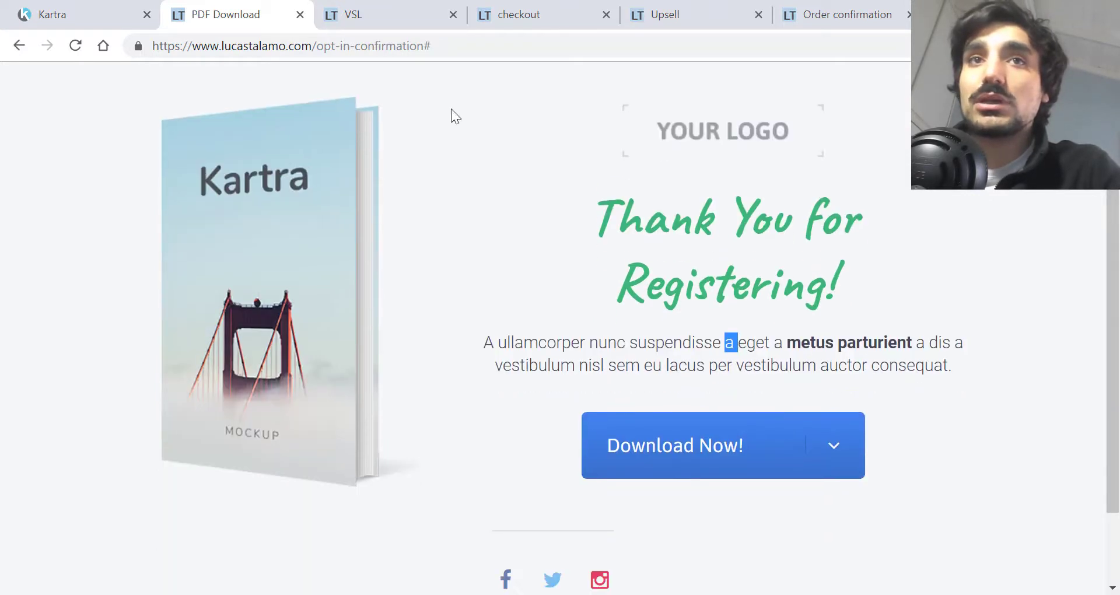
Step: Start a new page from the Blank canvas template
{"action": "left_click", "coordinate": [130, 7]}
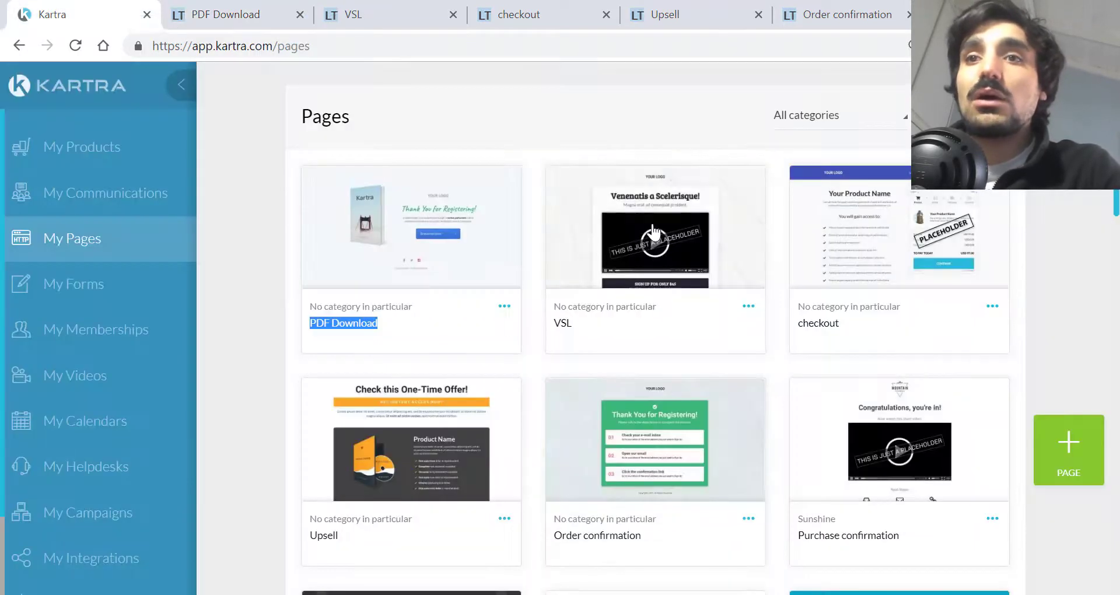
{"action": "left_click", "coordinate": [1061, 134]}
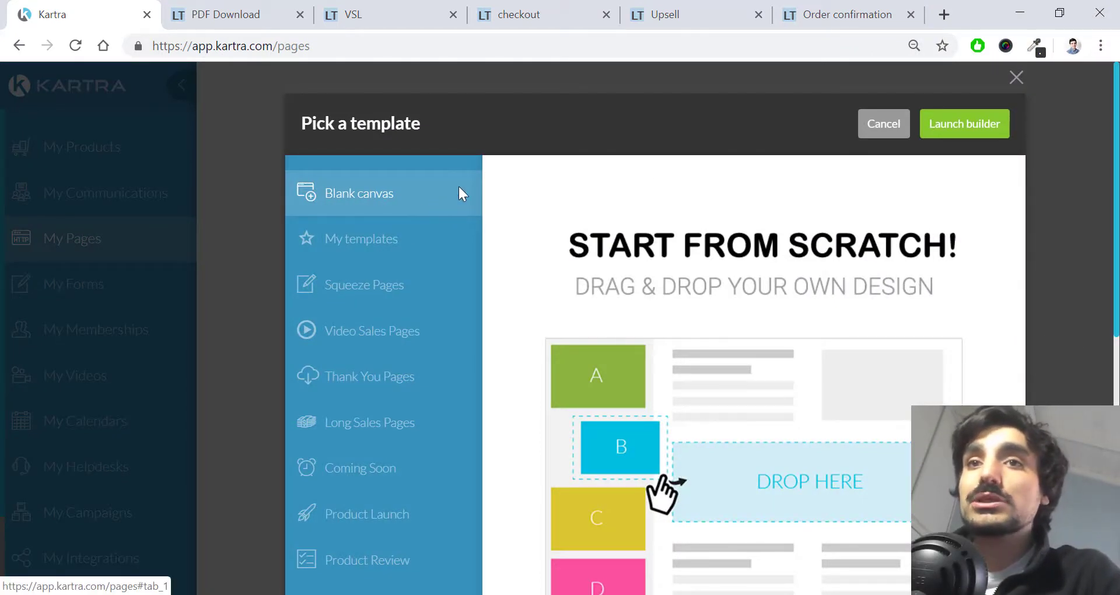
{"action": "left_click", "coordinate": [968, 125]}
Step: Name the page 'Opt In' and set its category to 'No category in particular'
{"action": "left_click", "coordinate": [677, 220]}
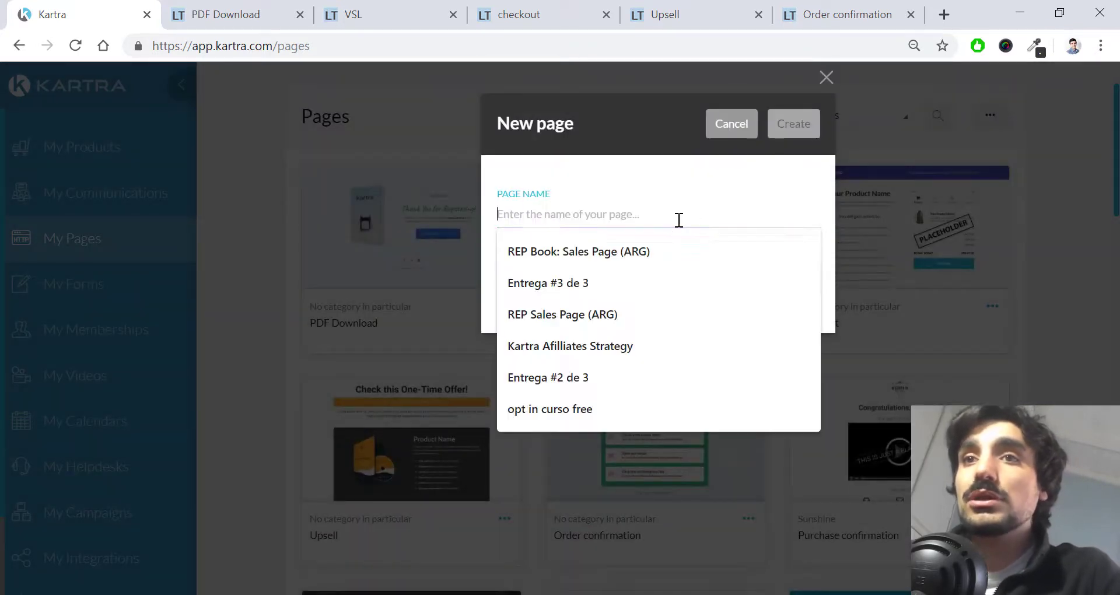
{"action": "type", "text": "Opt"}
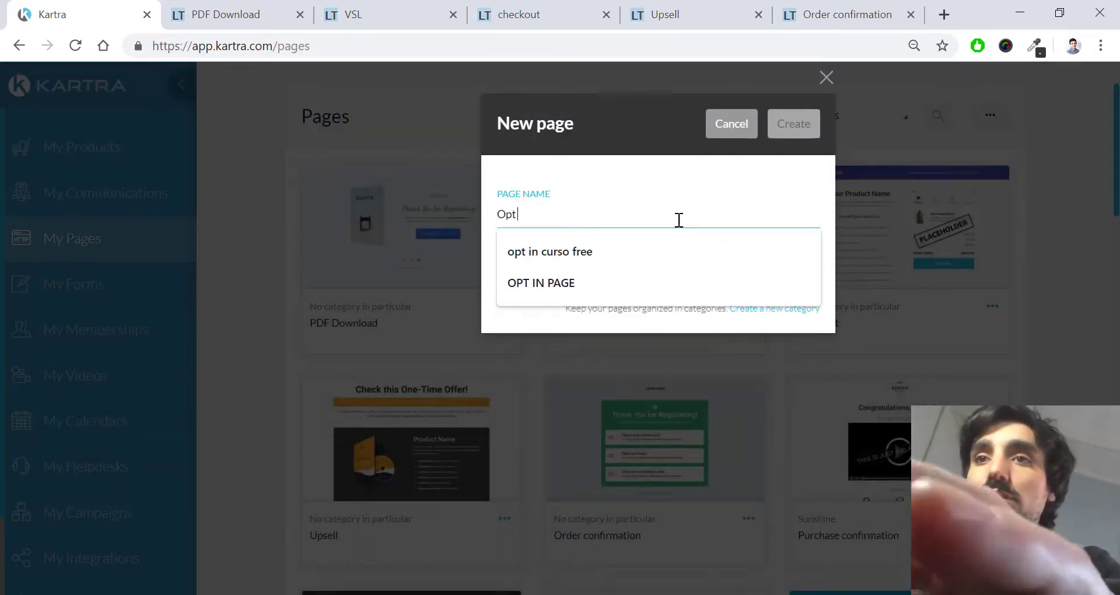
{"action": "type", "text": " In"}
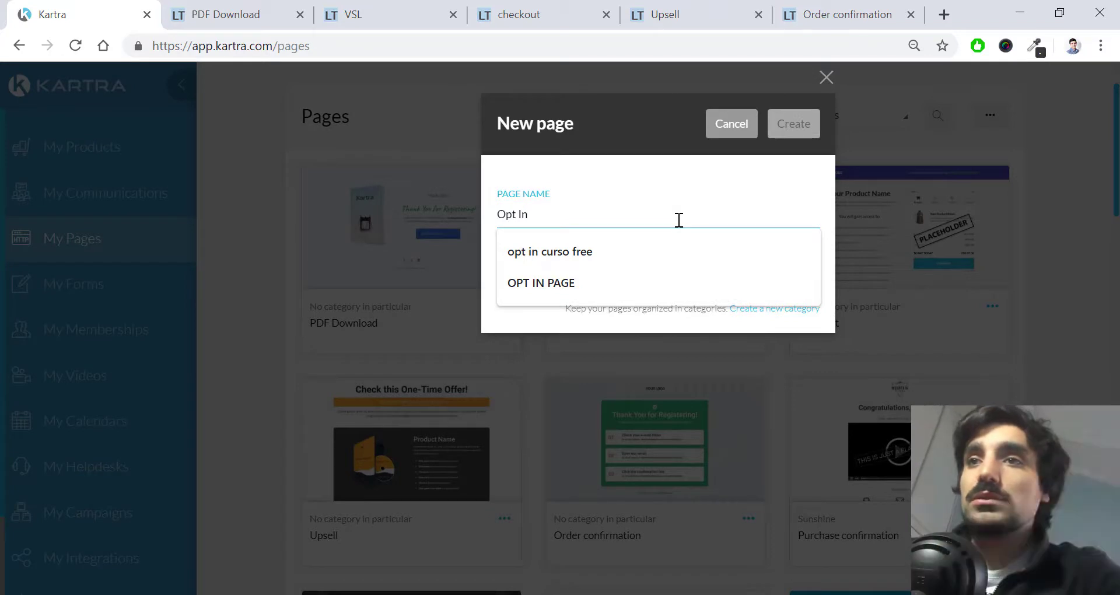
{"action": "left_click", "coordinate": [525, 324]}
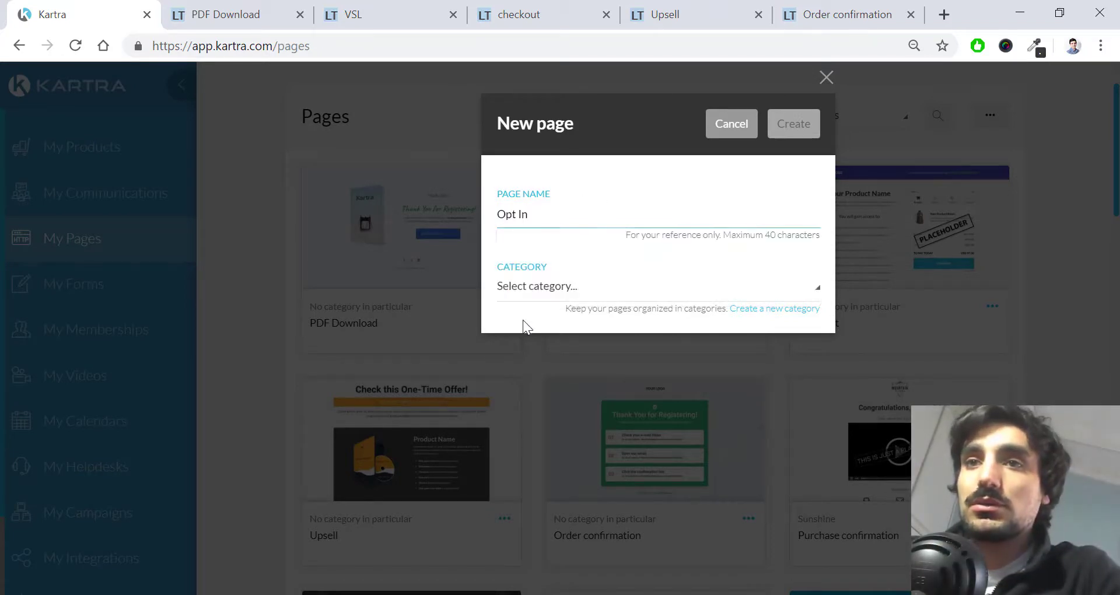
{"action": "left_click", "coordinate": [556, 286]}
{"action": "left_click", "coordinate": [586, 350]}
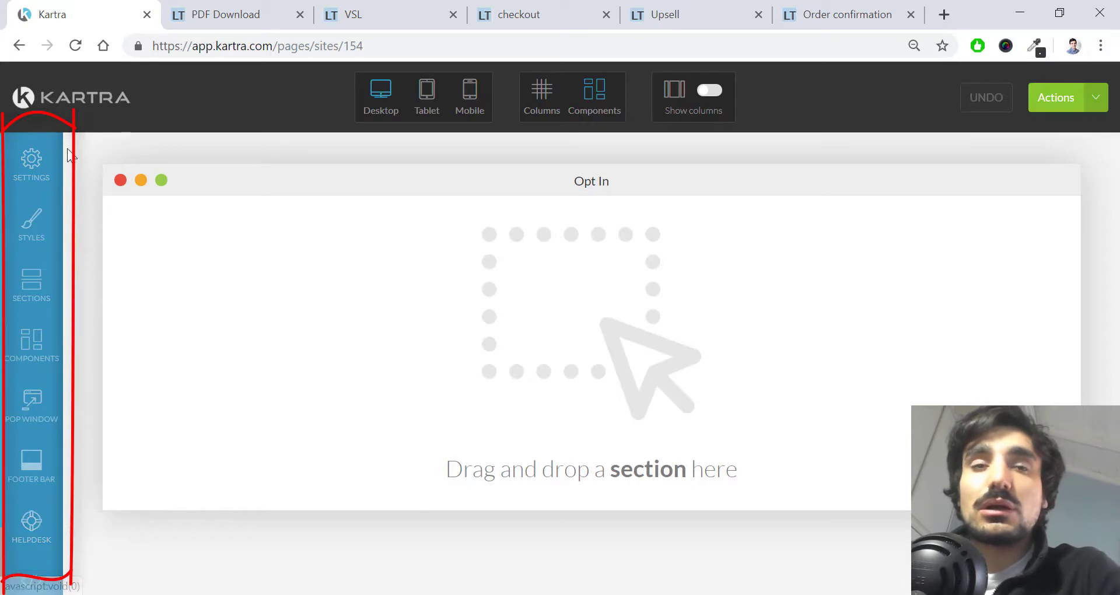
Step: Open the page's SEO parameters and check the page title reads 'Opt In'
{"action": "left_click", "coordinate": [32, 160]}
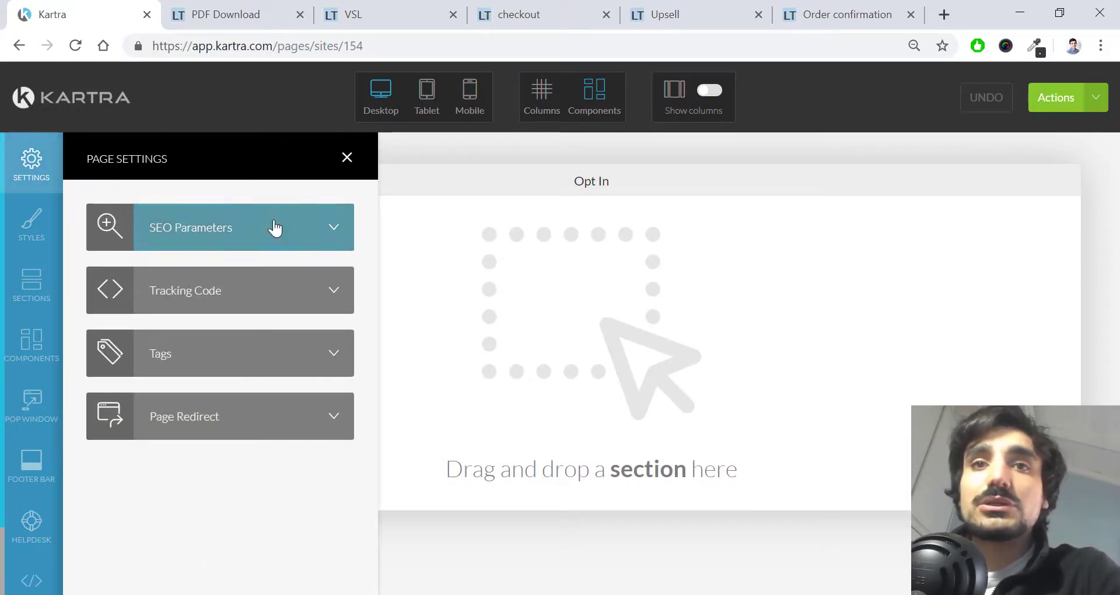
{"action": "left_click", "coordinate": [293, 217]}
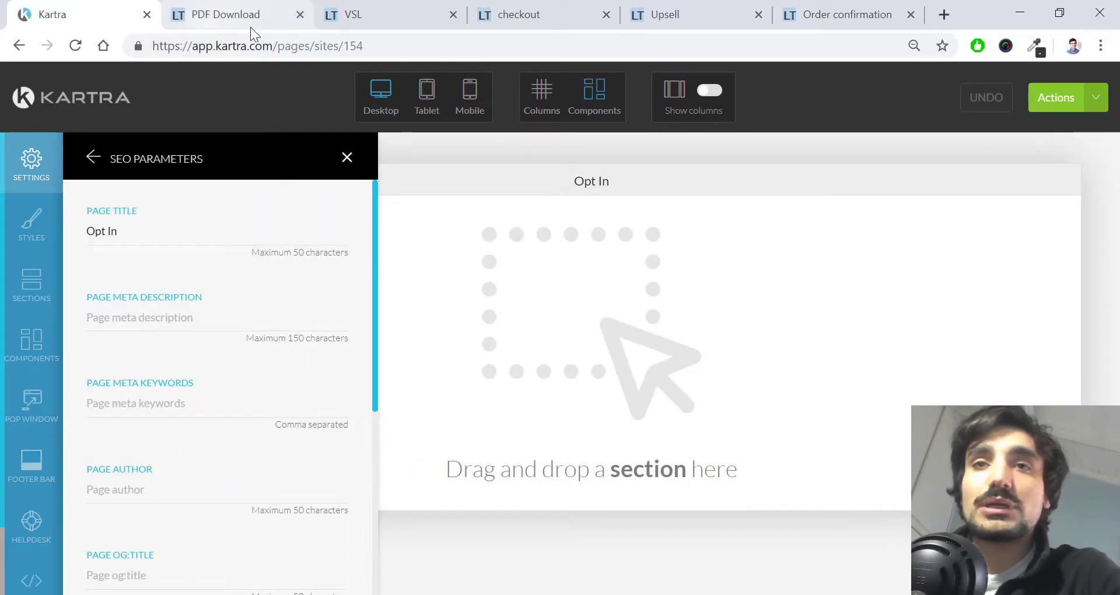
{"action": "left_click_drag", "start_coordinate": [154, 231], "coordinate": [83, 232]}
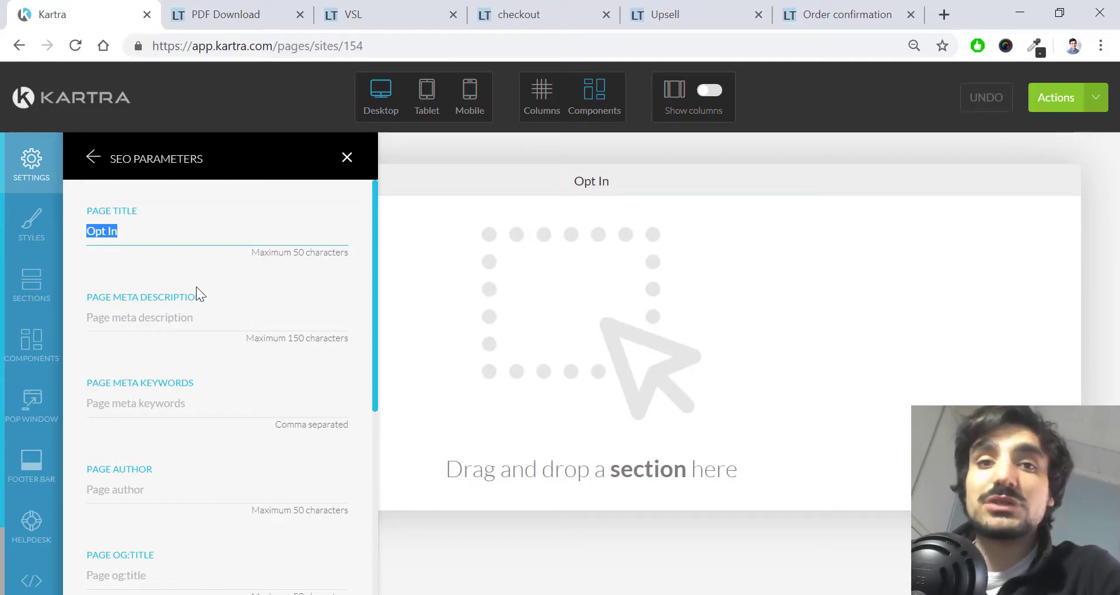
{"action": "scroll", "coordinate": [180, 325], "scroll_direction": "down", "scroll_amount": 2}
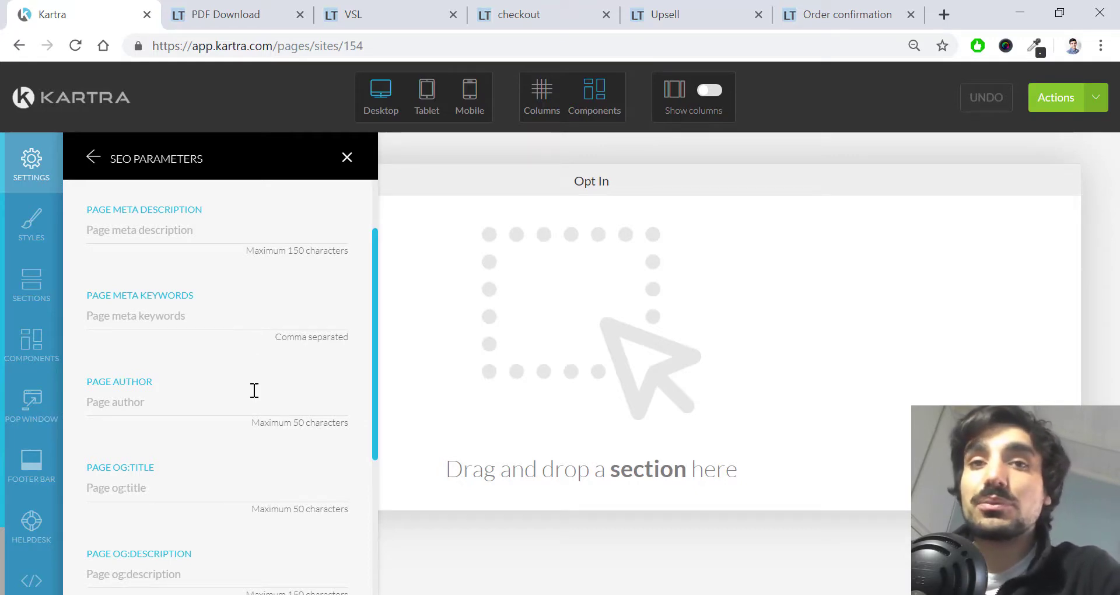
{"action": "scroll", "coordinate": [204, 410], "scroll_direction": "down", "scroll_amount": 2}
Step: Review the remaining SEO fields, including page author, and apply the settings
{"action": "left_click", "coordinate": [151, 312]}
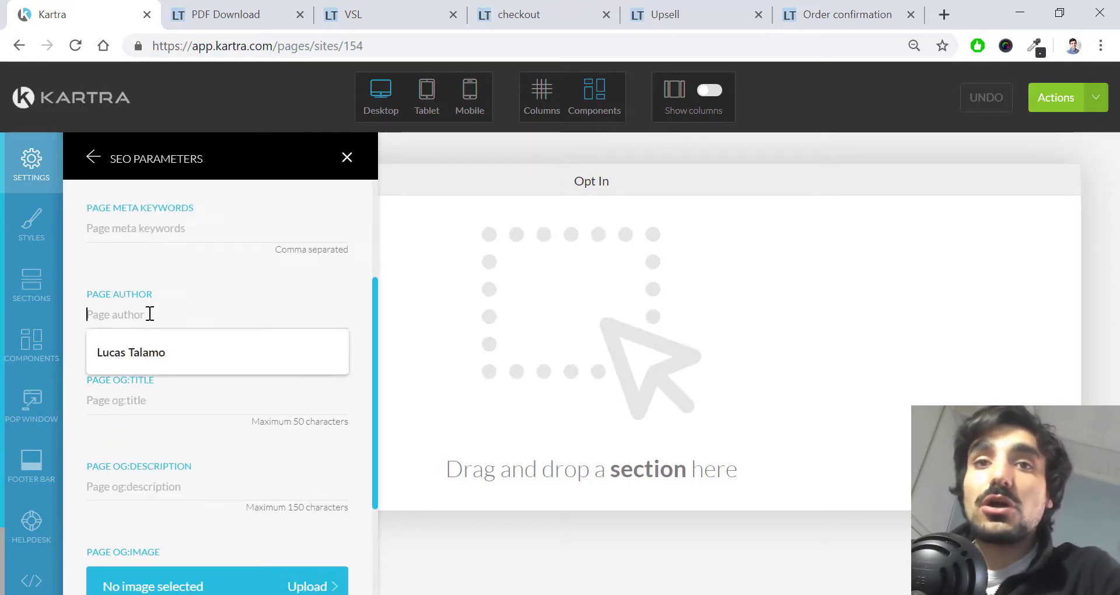
{"action": "left_click", "coordinate": [216, 278]}
{"action": "scroll", "coordinate": [216, 280], "scroll_direction": "down", "scroll_amount": 3}
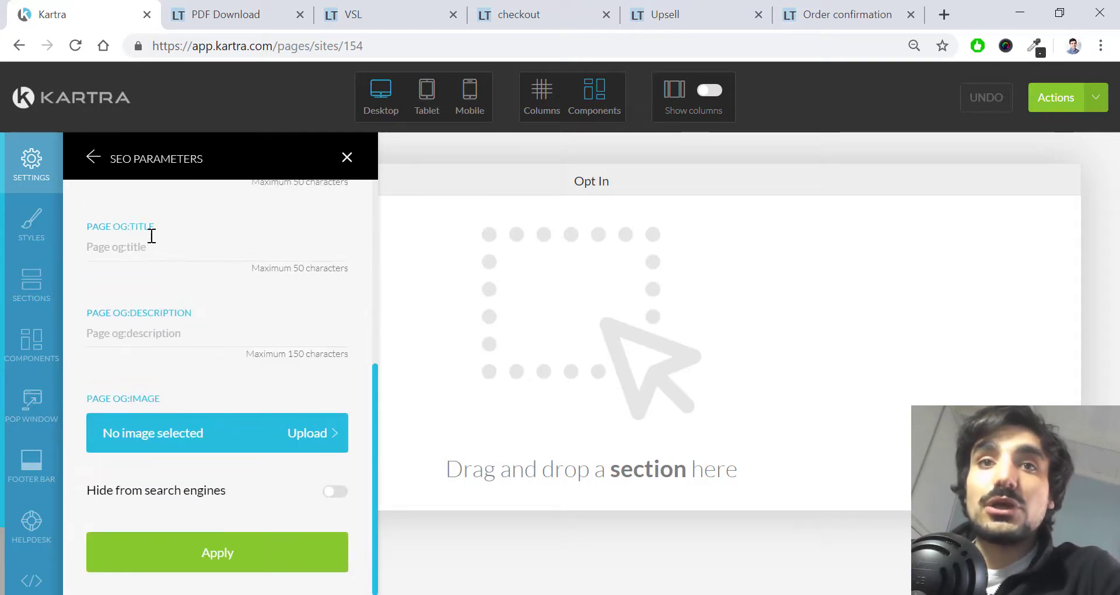
{"action": "scroll", "coordinate": [215, 310], "scroll_direction": "up", "scroll_amount": 2}
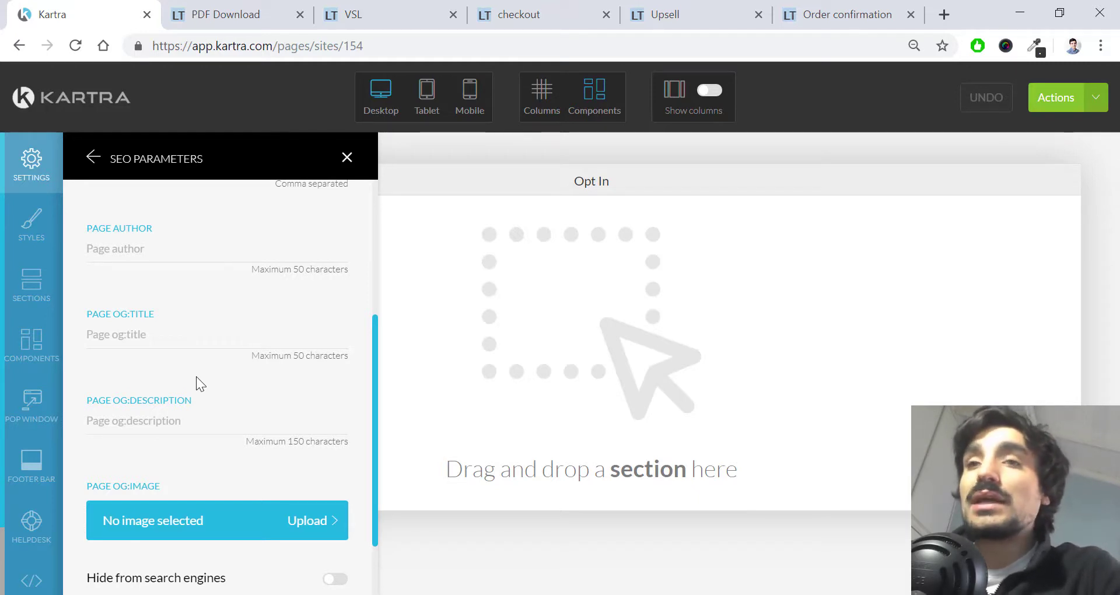
{"action": "scroll", "coordinate": [196, 377], "scroll_direction": "down", "scroll_amount": 2}
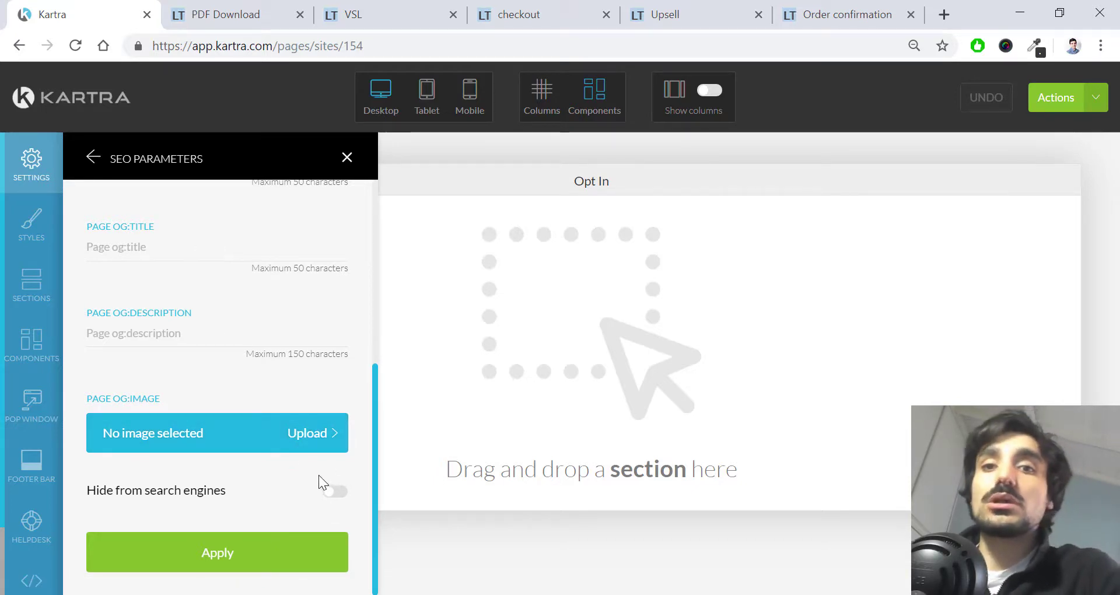
{"action": "scroll", "coordinate": [295, 449], "scroll_direction": "up", "scroll_amount": 4}
{"action": "scroll", "coordinate": [289, 418], "scroll_direction": "down", "scroll_amount": 4}
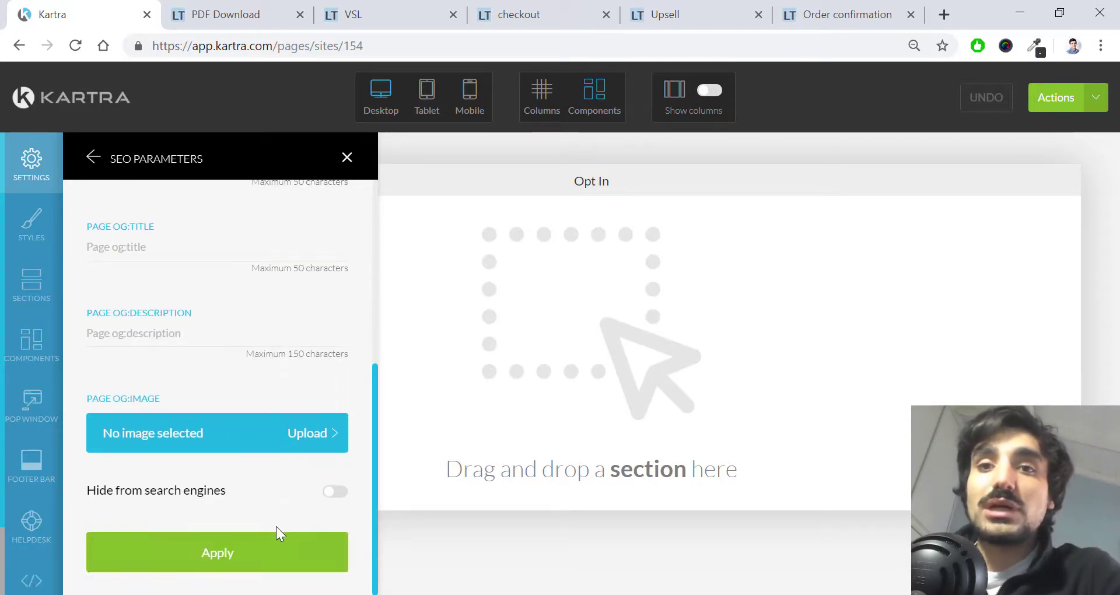
{"action": "left_click", "coordinate": [279, 533]}
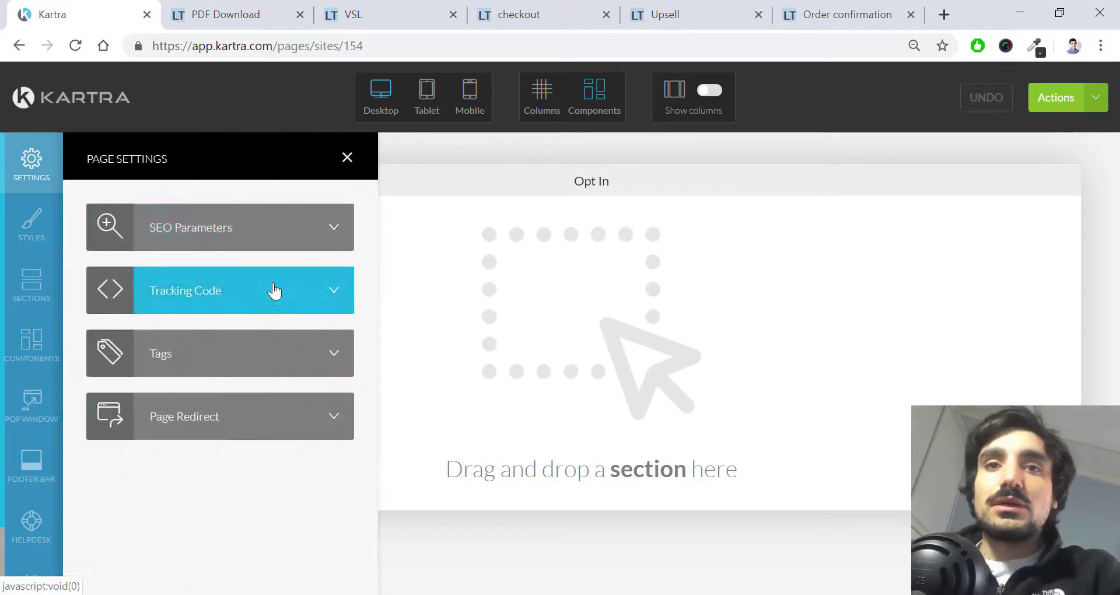
Step: Look through the tracking code boxes, including Facebook Ads, then open the Tags settings
{"action": "left_click", "coordinate": [275, 290]}
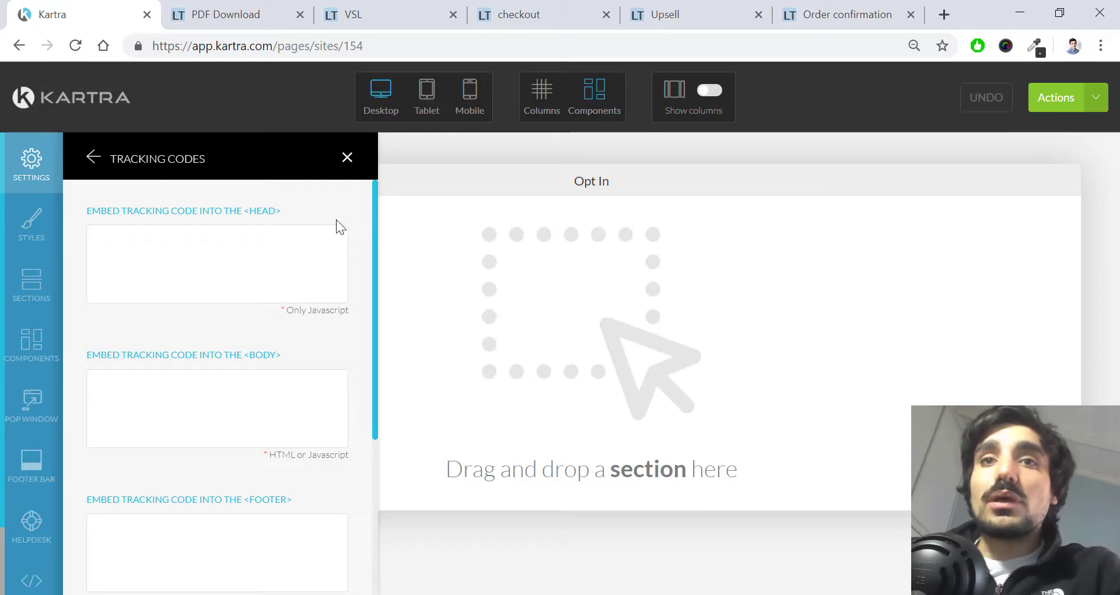
{"action": "scroll", "coordinate": [294, 240], "scroll_direction": "down", "scroll_amount": 4}
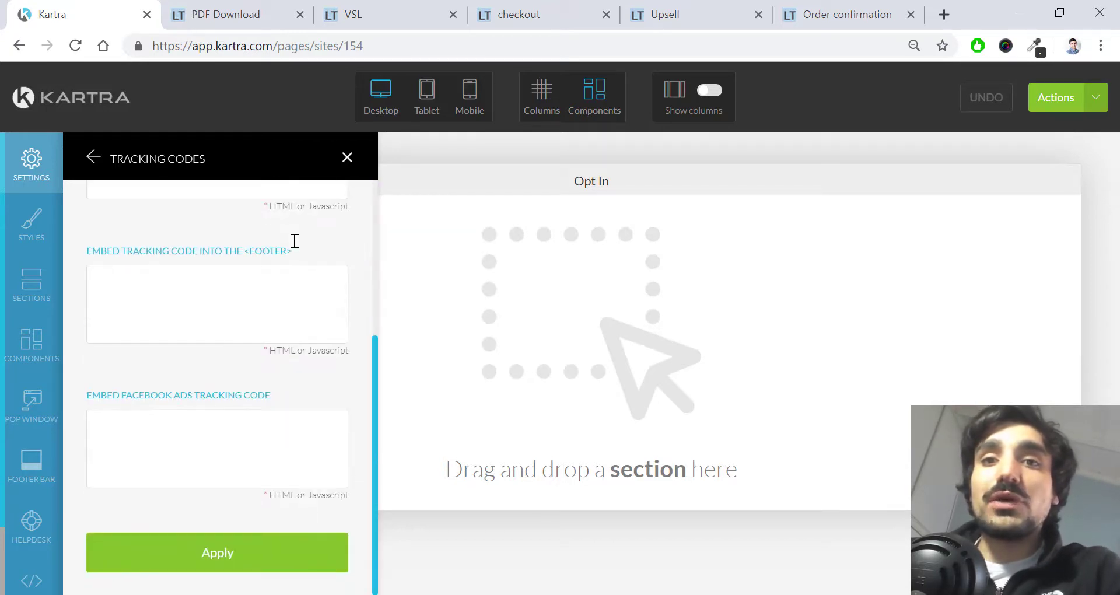
{"action": "left_click", "coordinate": [192, 436]}
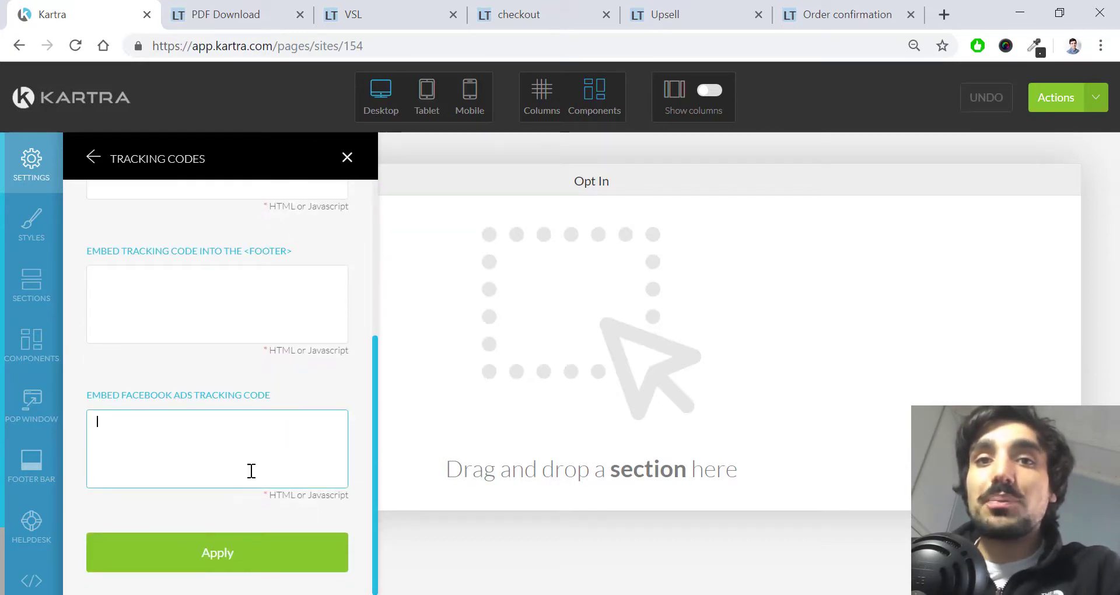
{"action": "scroll", "coordinate": [276, 404], "scroll_direction": "up", "scroll_amount": 5}
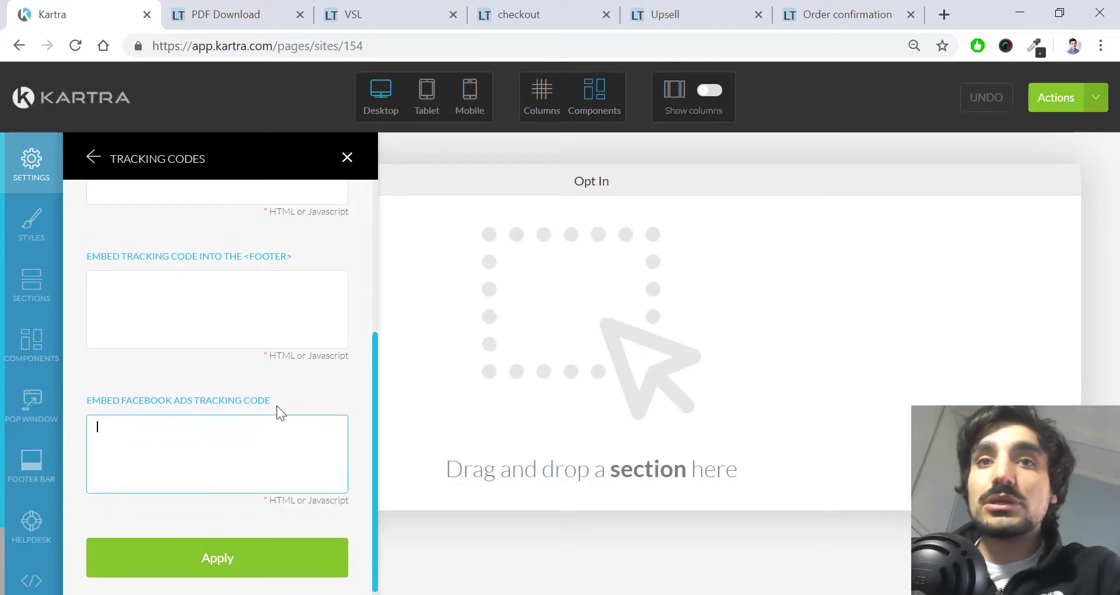
{"action": "left_click", "coordinate": [93, 156]}
{"action": "left_click", "coordinate": [230, 363]}
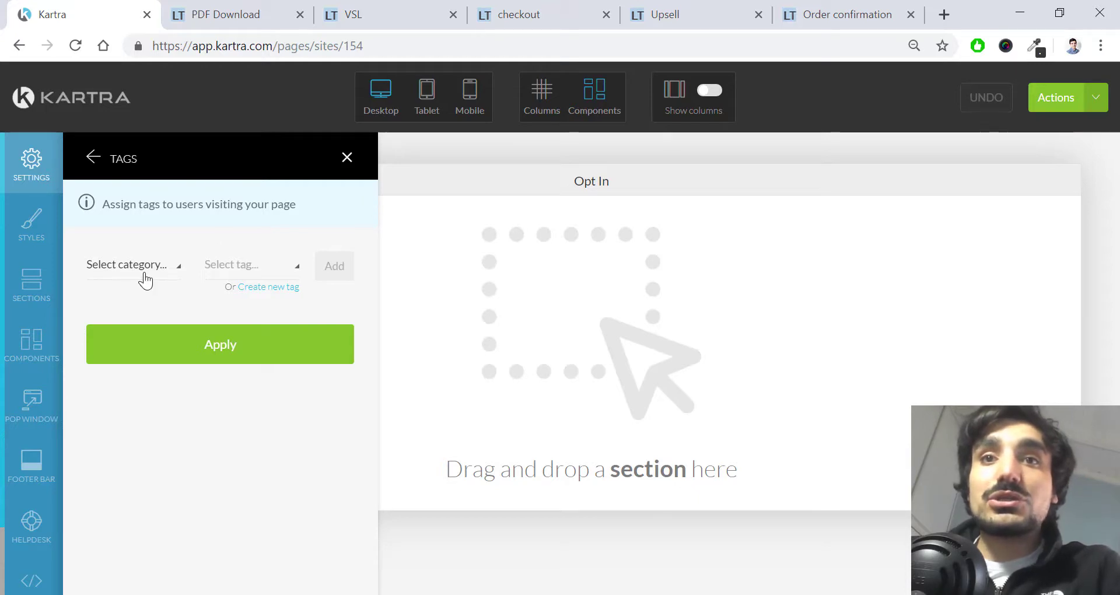
Step: Look at the tag categories and the new-tag dialog, cancel without creating a tag, and go back
{"action": "left_click", "coordinate": [163, 269]}
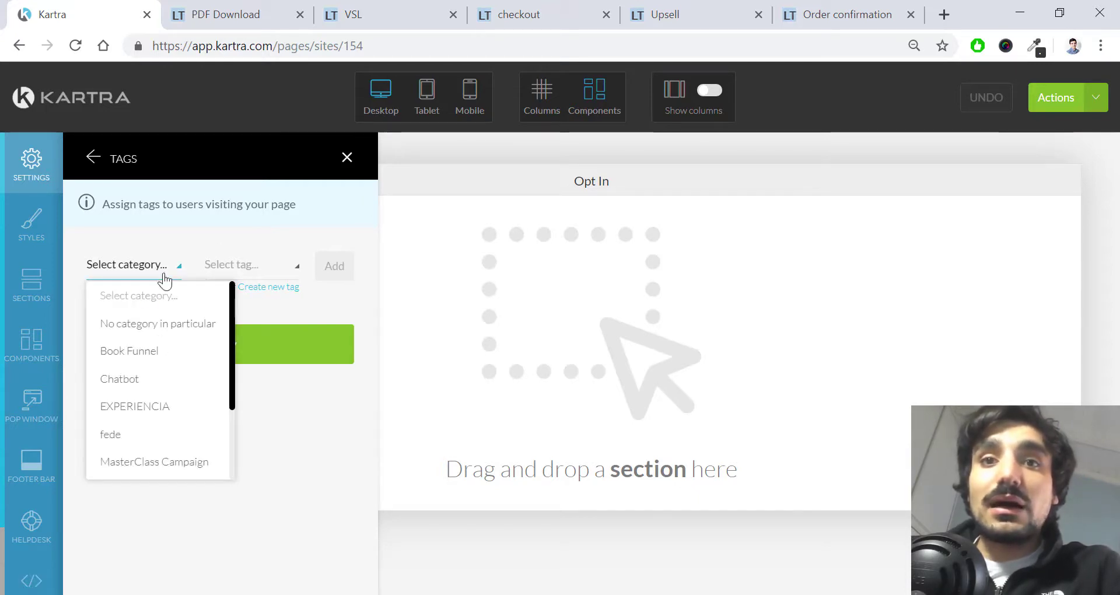
{"action": "left_click", "coordinate": [184, 226]}
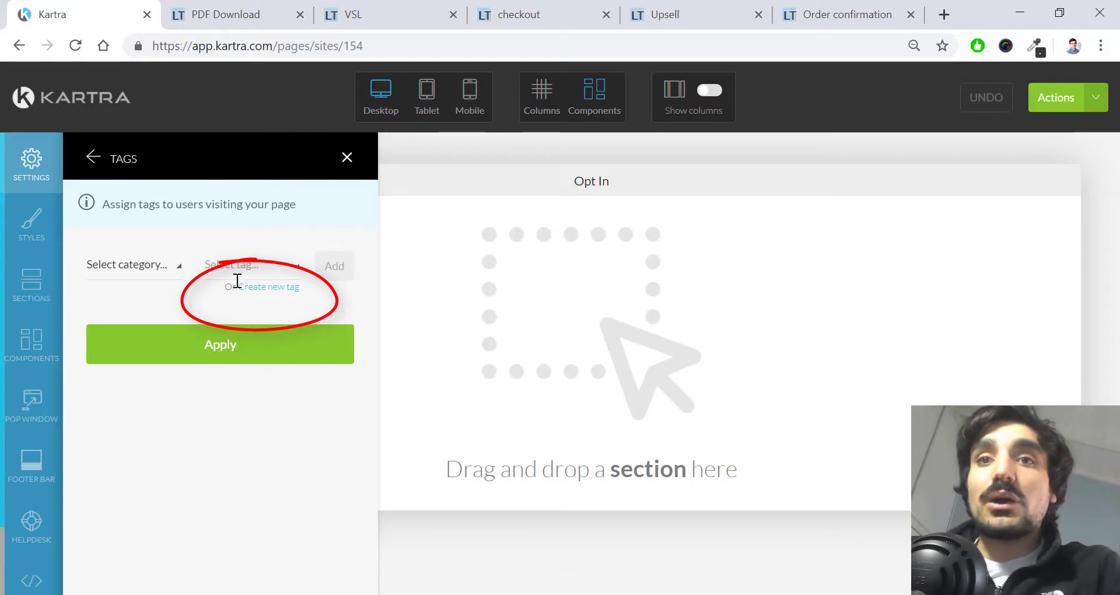
{"action": "left_click", "coordinate": [290, 287]}
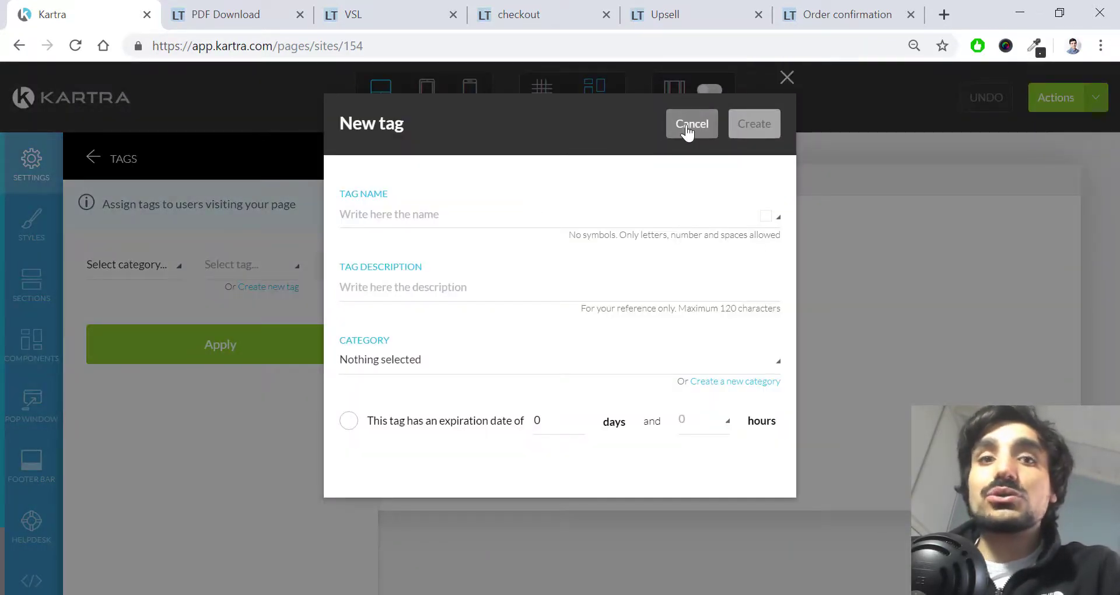
{"action": "left_click", "coordinate": [687, 130]}
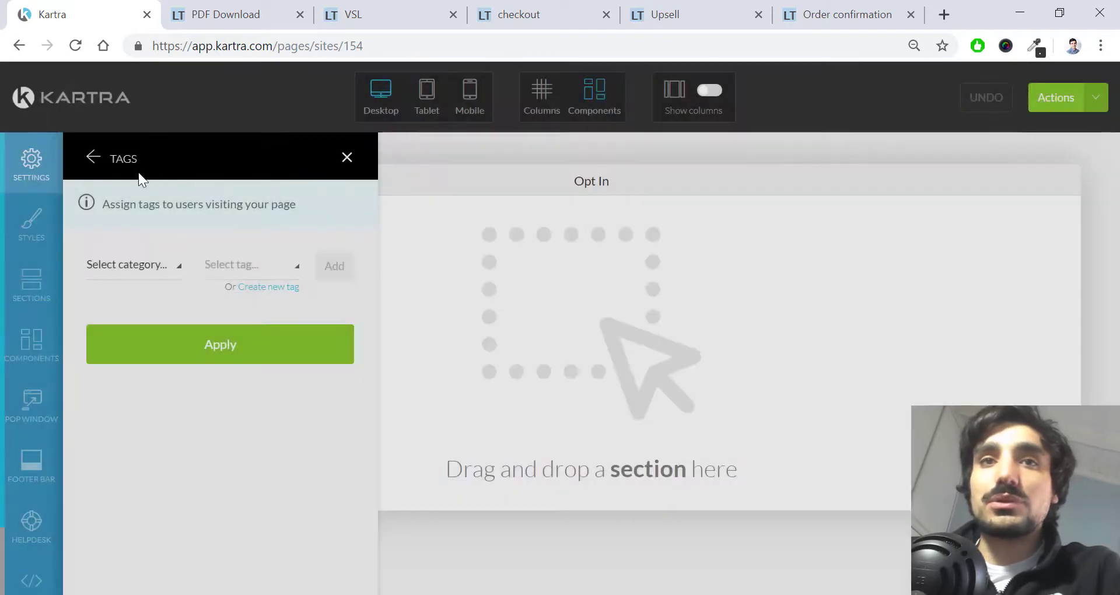
{"action": "left_click", "coordinate": [93, 156]}
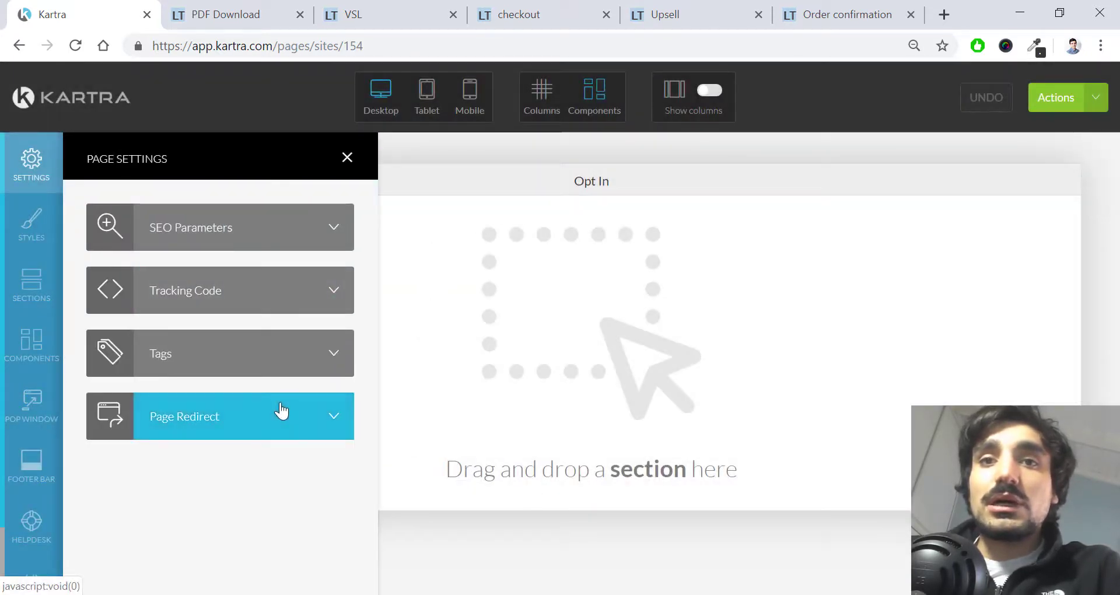
Step: Turn on page redirection for certain users, review the criteria list, then switch redirection back off
{"action": "left_click", "coordinate": [282, 411]}
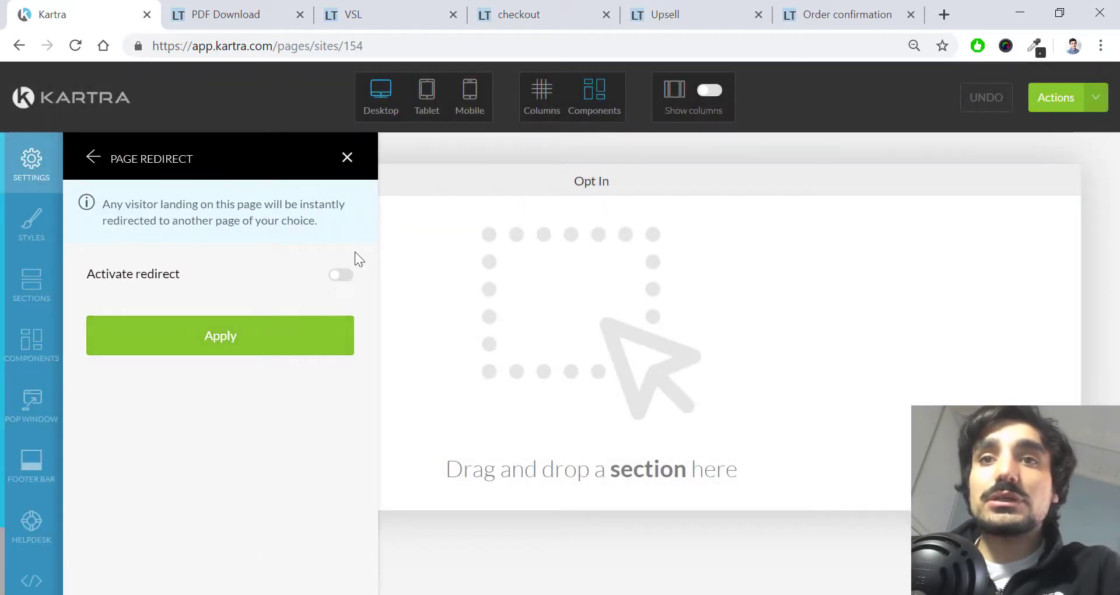
{"action": "left_click", "coordinate": [341, 275]}
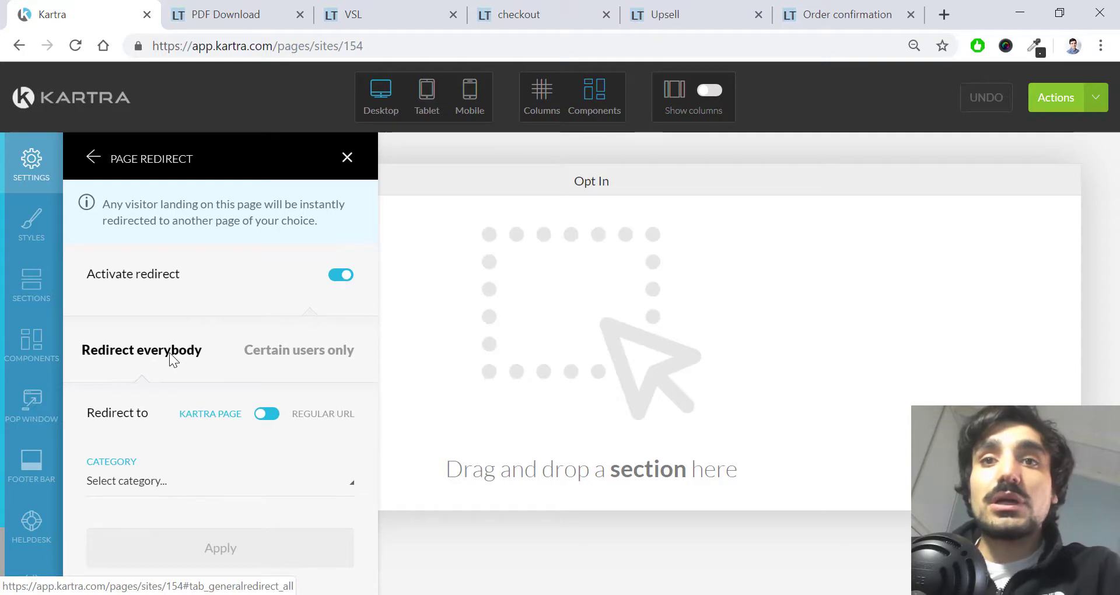
{"action": "left_click", "coordinate": [277, 354]}
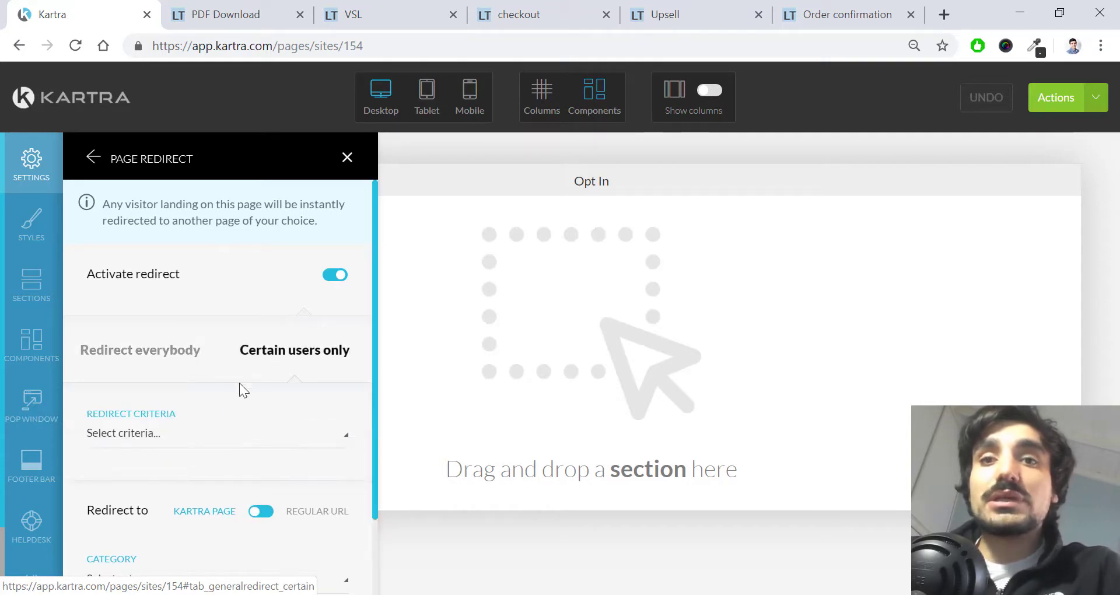
{"action": "scroll", "coordinate": [238, 425], "scroll_direction": "down", "scroll_amount": 2}
{"action": "left_click", "coordinate": [241, 353]}
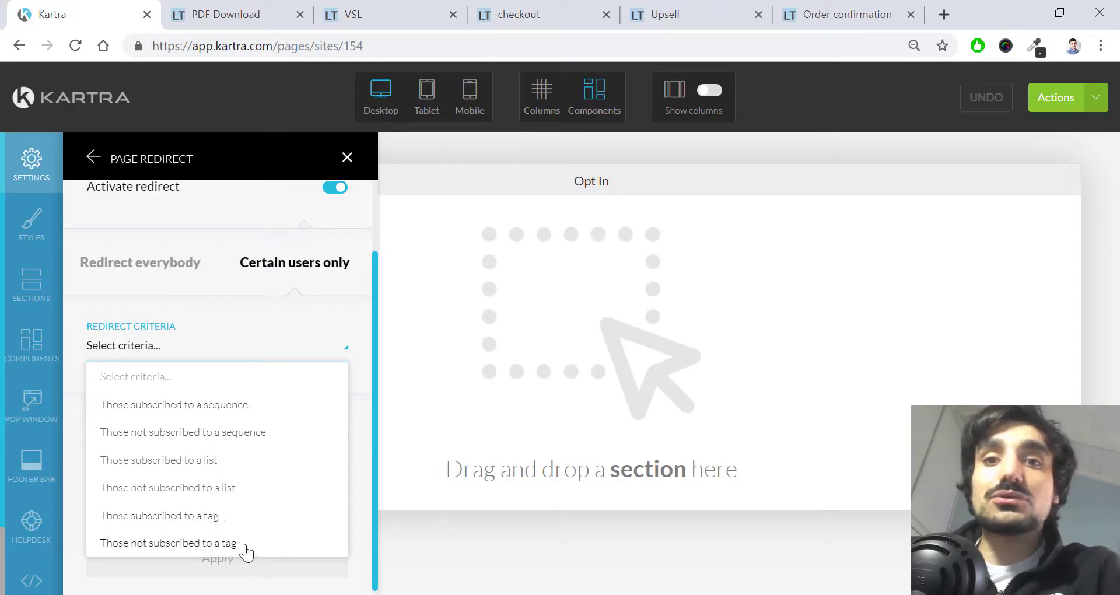
{"action": "left_click", "coordinate": [276, 340]}
{"action": "scroll", "coordinate": [309, 280], "scroll_direction": "up", "scroll_amount": 2}
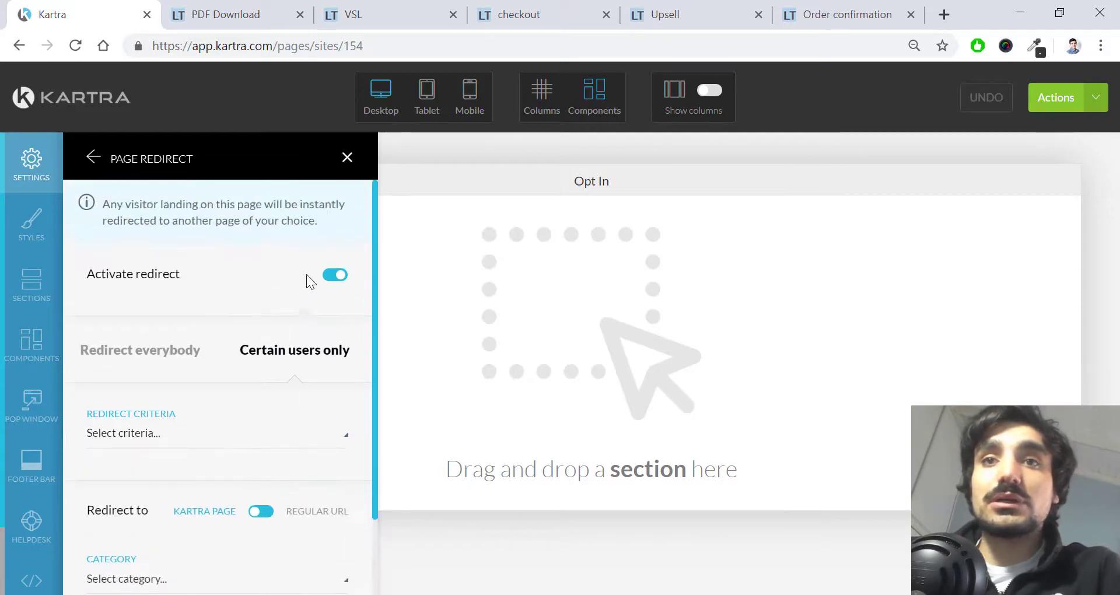
{"action": "left_click", "coordinate": [349, 274]}
Step: Close Page Settings and show the Opt In page's Style options instead
{"action": "left_click", "coordinate": [92, 156]}
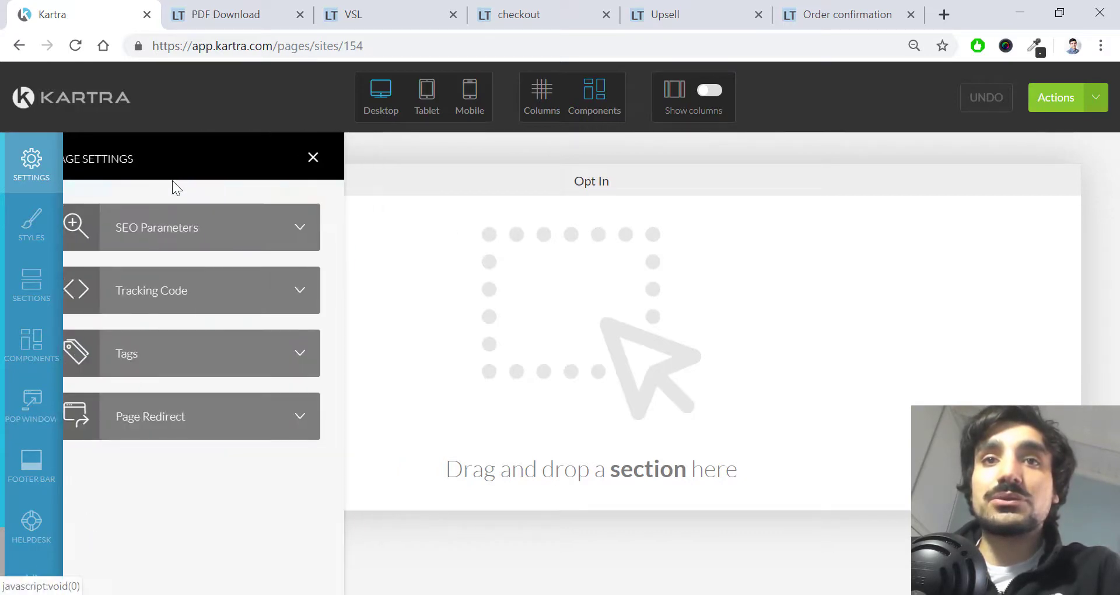
{"action": "left_click", "coordinate": [346, 158]}
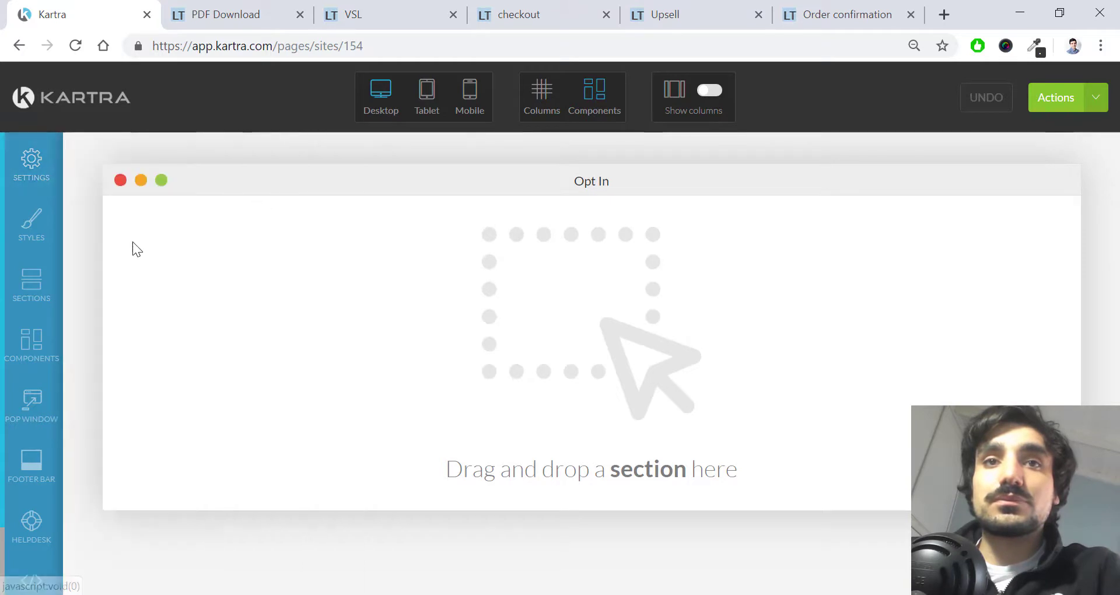
{"action": "left_click", "coordinate": [46, 225]}
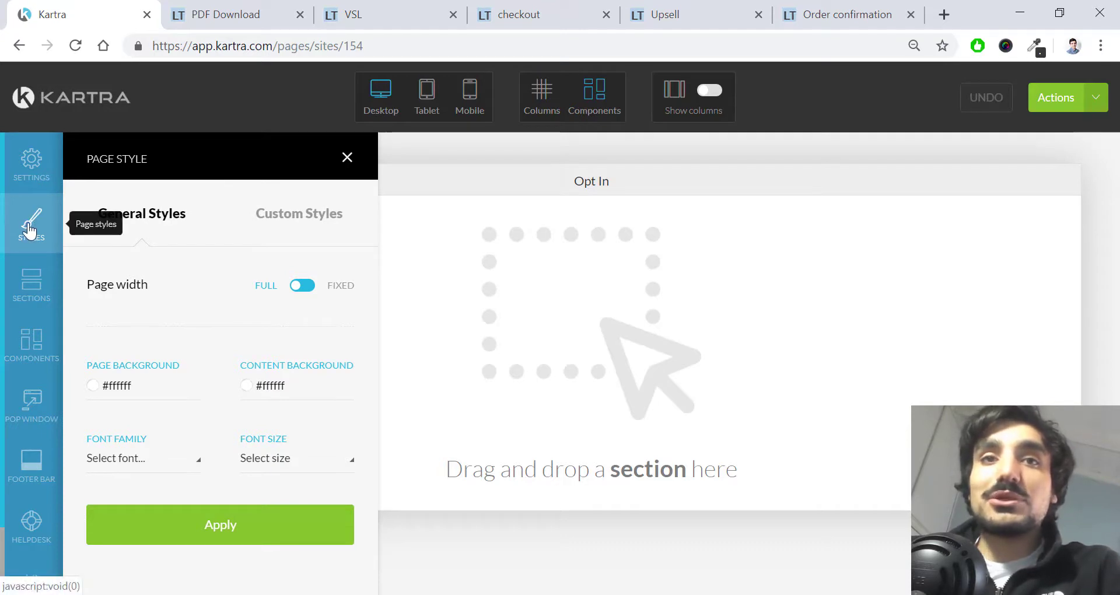
Step: Close the Page Style panel and bring up the Block Templates section library
{"action": "left_click", "coordinate": [346, 158]}
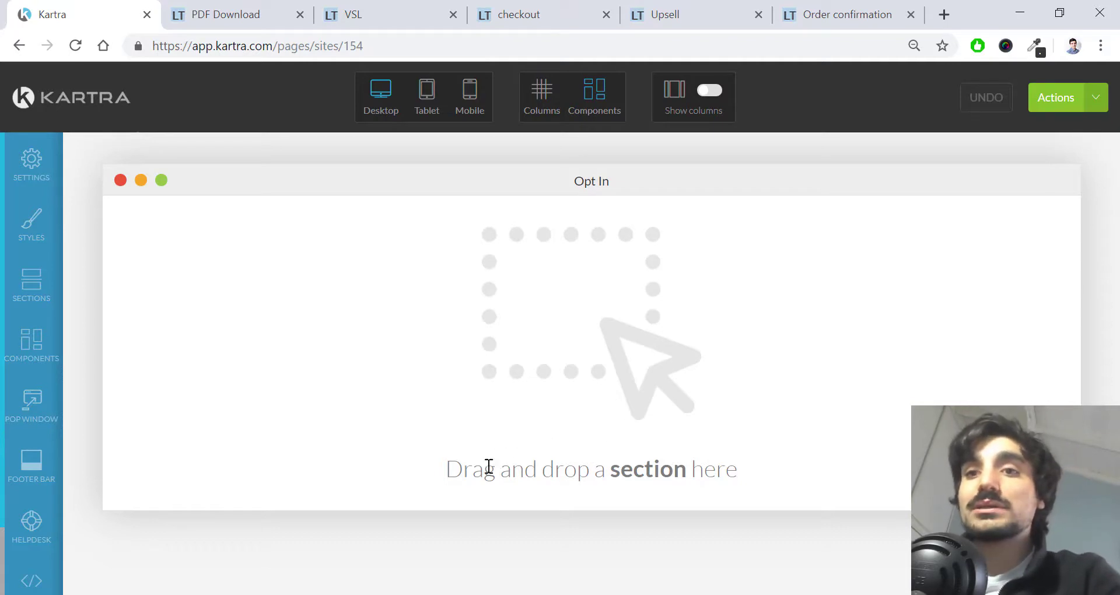
{"action": "left_click_drag", "start_coordinate": [445, 470], "coordinate": [783, 470]}
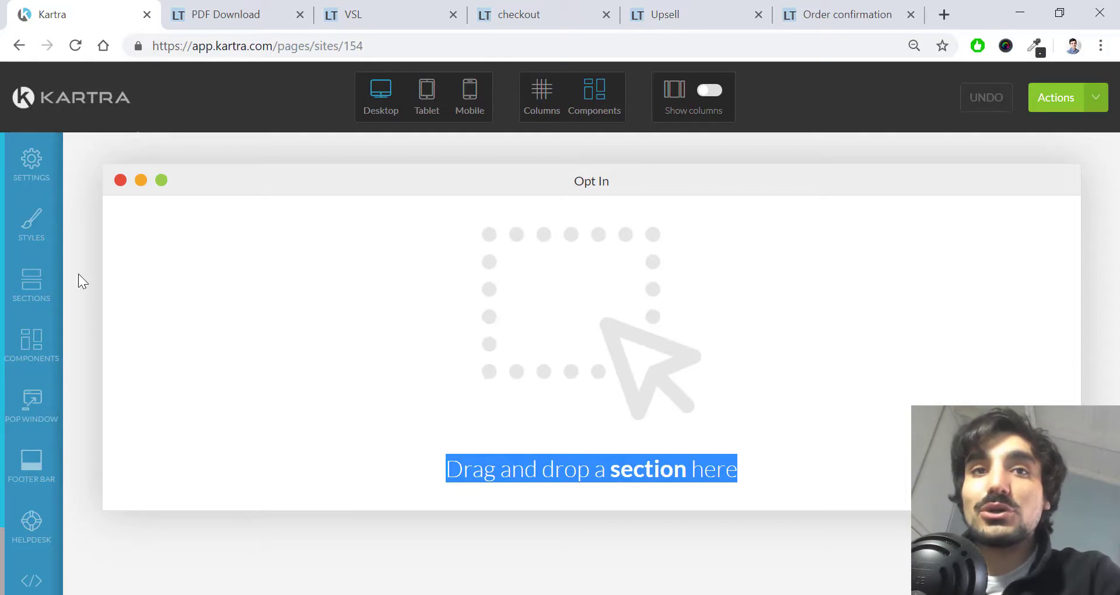
{"action": "left_click", "coordinate": [36, 285]}
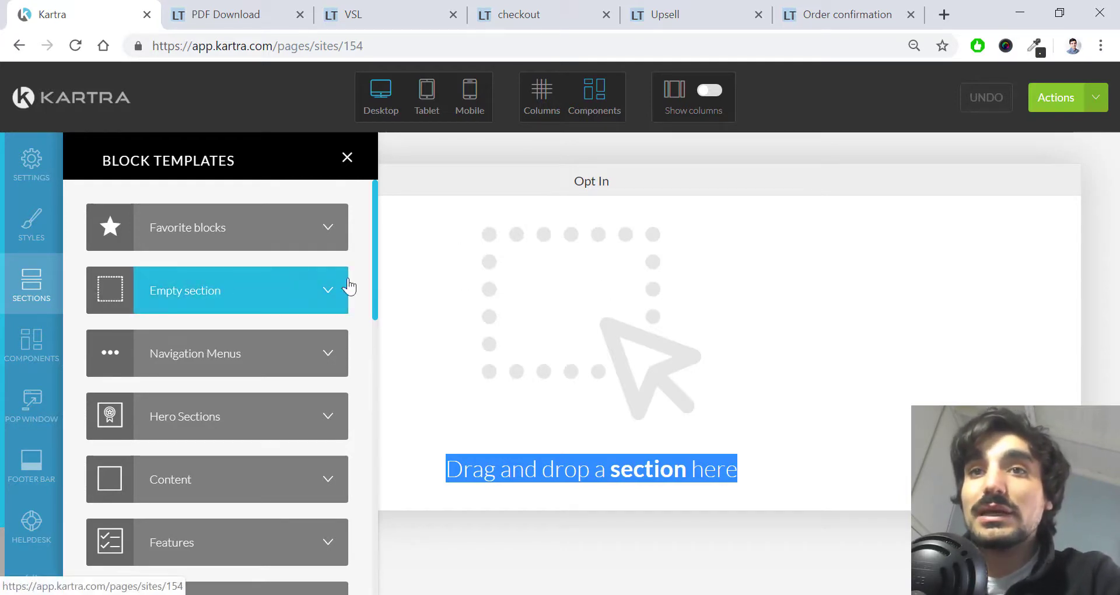
Step: Drag the Empty Block section template onto the blank Opt In page and close the panel
{"action": "left_click", "coordinate": [350, 157]}
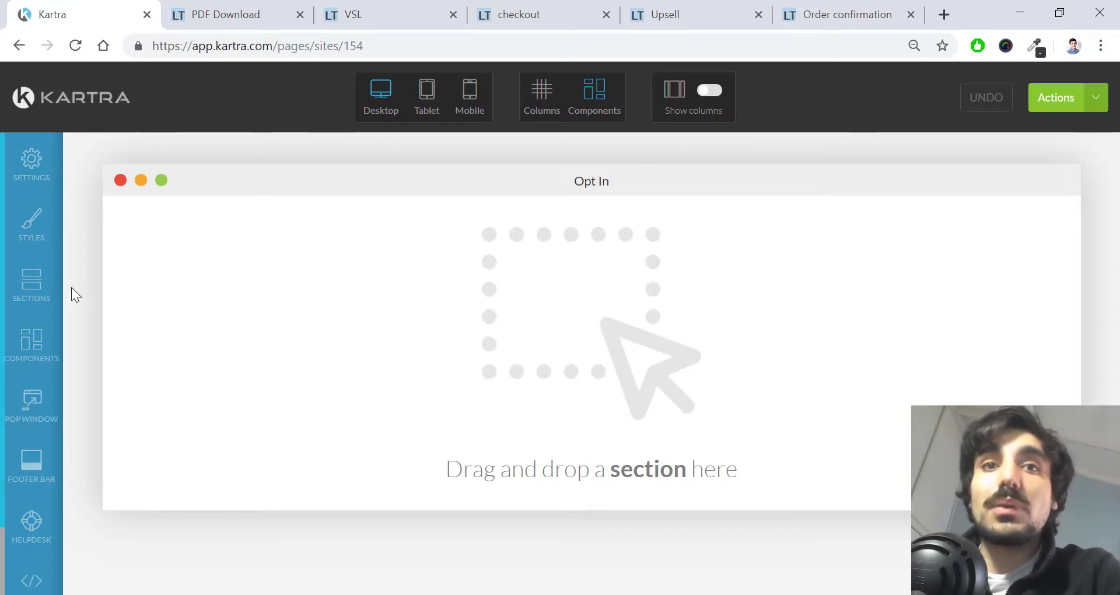
{"action": "left_click", "coordinate": [38, 291]}
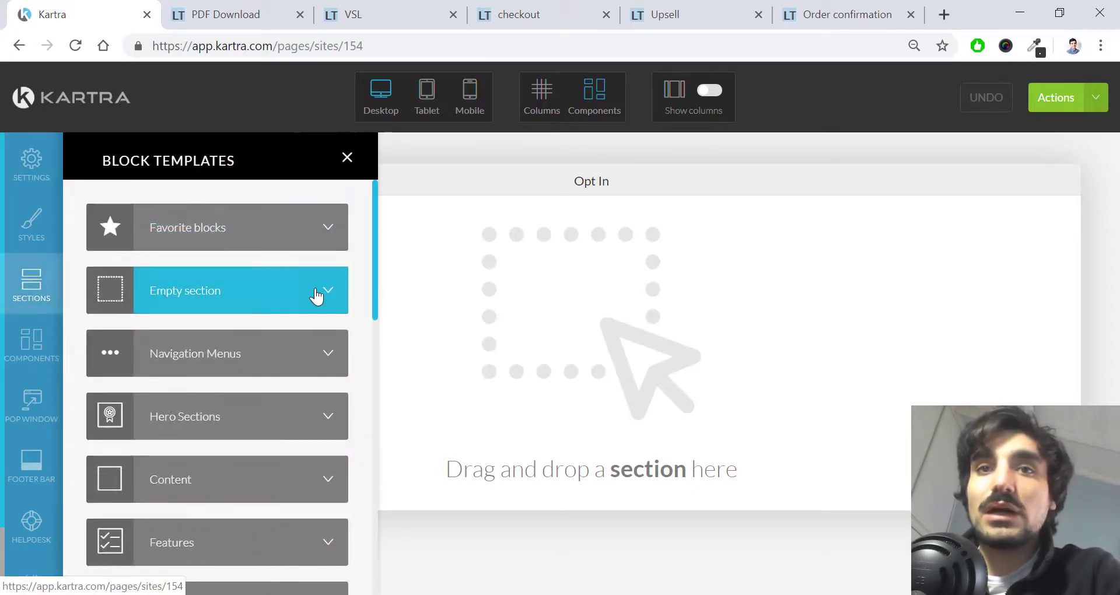
{"action": "left_click", "coordinate": [317, 296]}
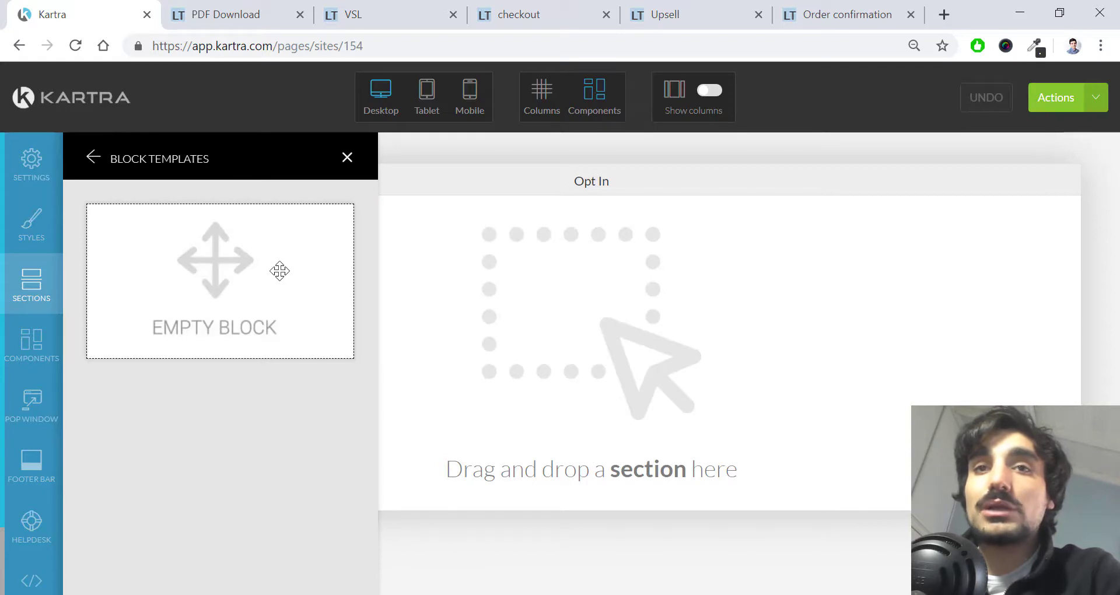
{"action": "left_click_drag", "start_coordinate": [281, 270], "coordinate": [584, 275]}
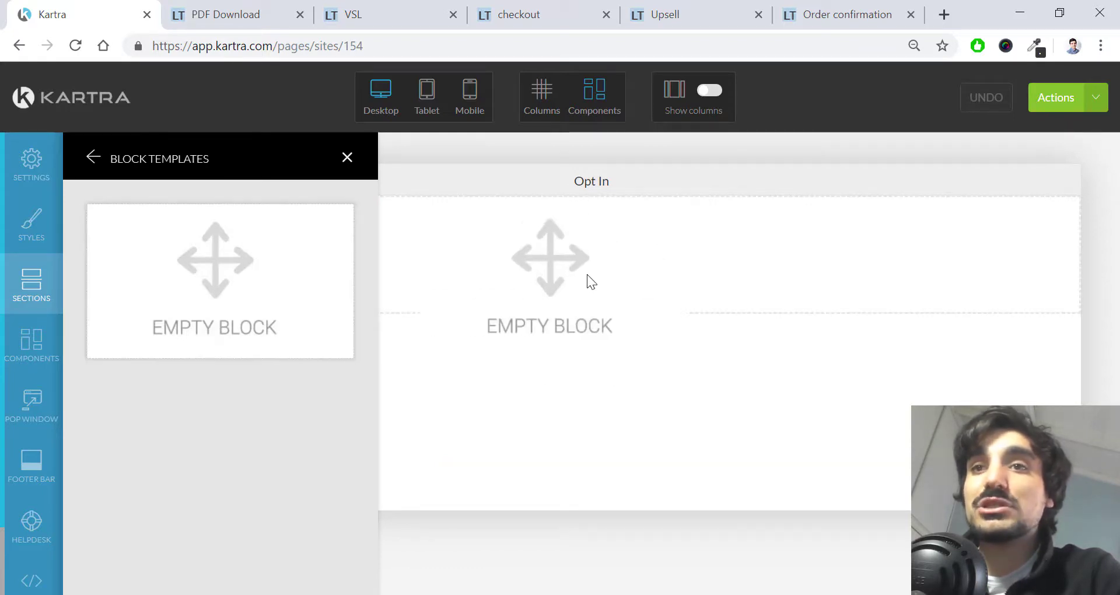
{"action": "left_click", "coordinate": [348, 158]}
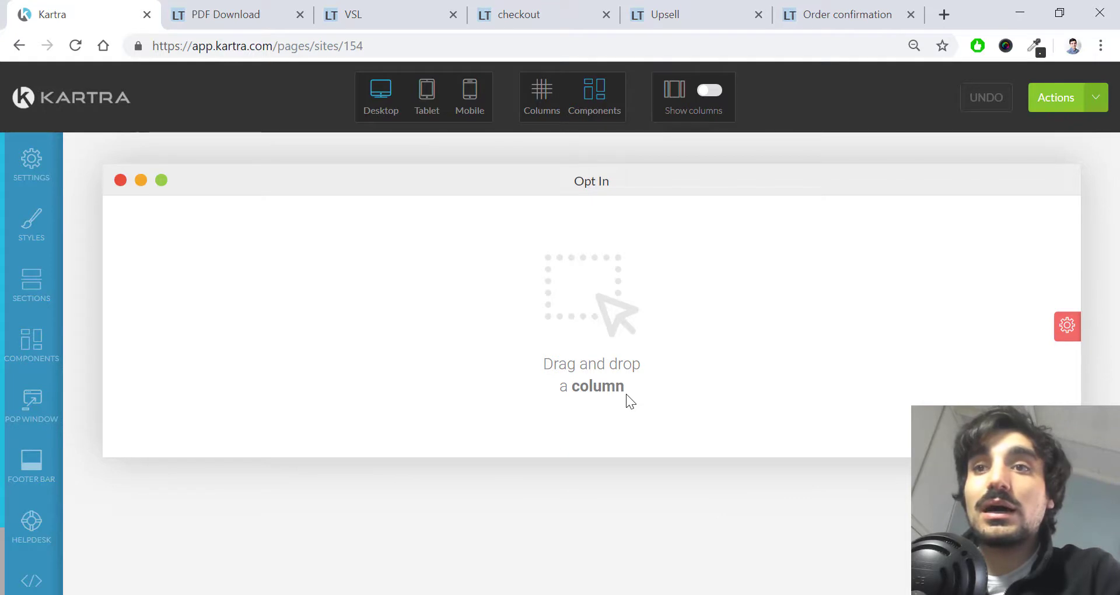
Step: Show the Components panel and scroll through Columns, Headlines, Text, Buttons and the other types
{"action": "left_click", "coordinate": [33, 350]}
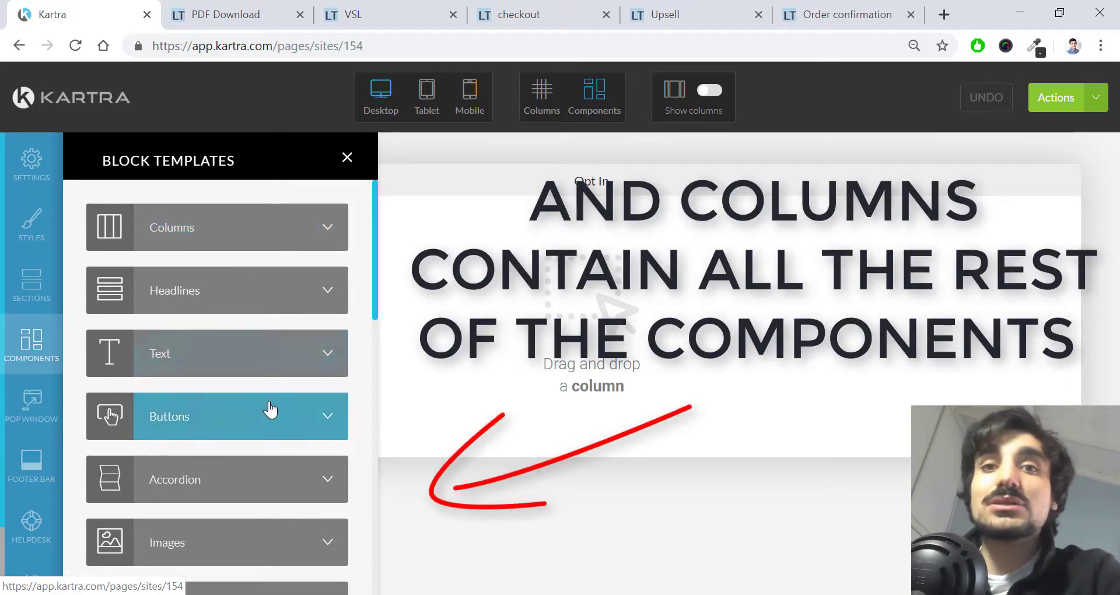
{"action": "scroll", "coordinate": [272, 409], "scroll_direction": "down", "scroll_amount": 2}
{"action": "scroll", "coordinate": [262, 391], "scroll_direction": "down", "scroll_amount": 4}
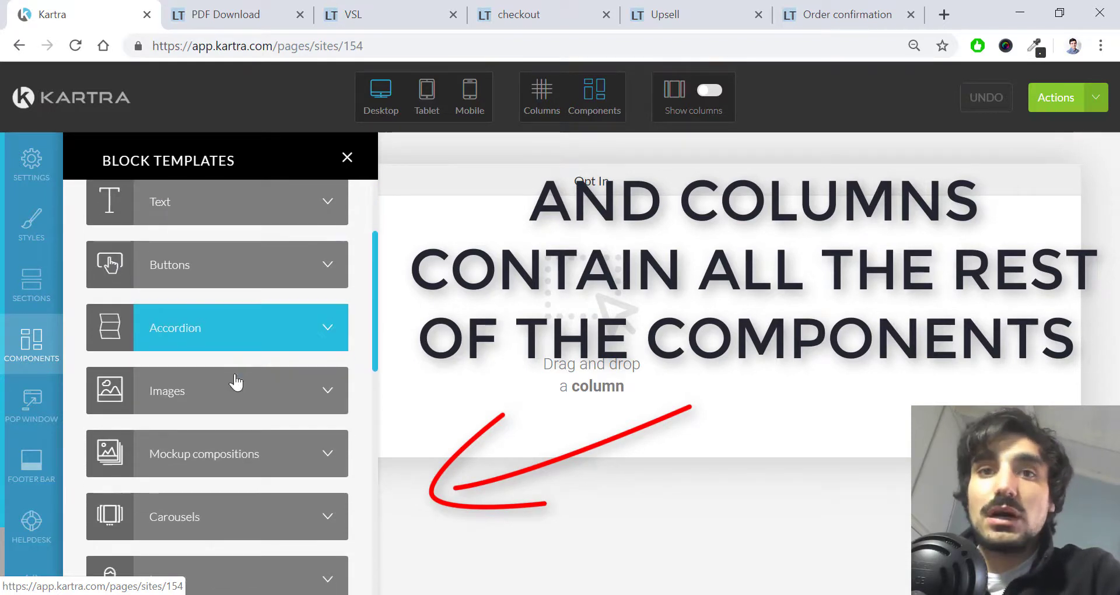
{"action": "scroll", "coordinate": [239, 502], "scroll_direction": "down", "scroll_amount": 3}
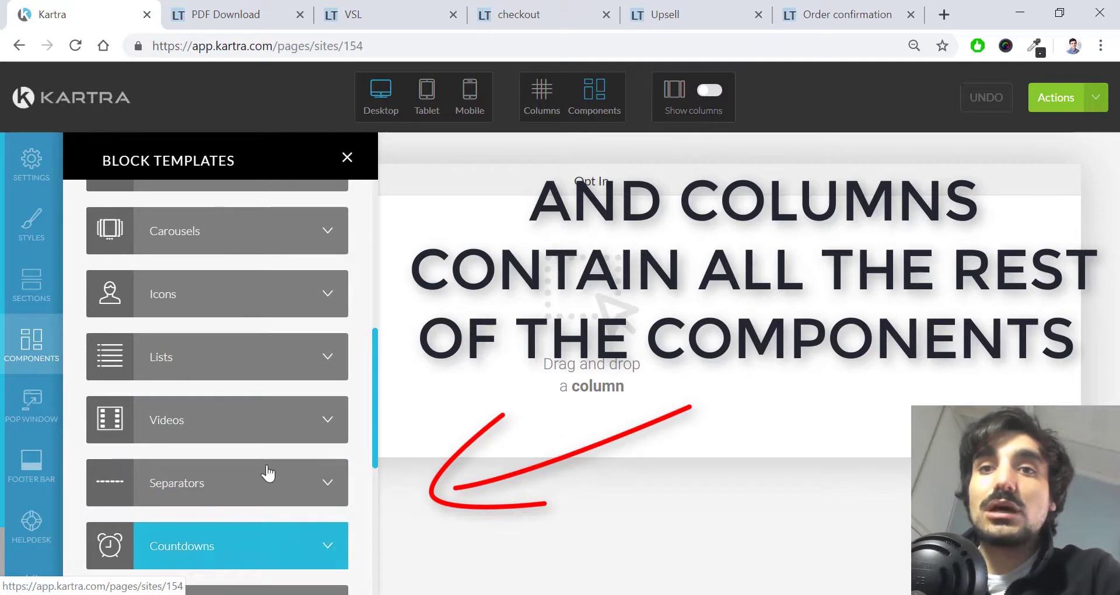
{"action": "scroll", "coordinate": [280, 455], "scroll_direction": "up", "scroll_amount": 7}
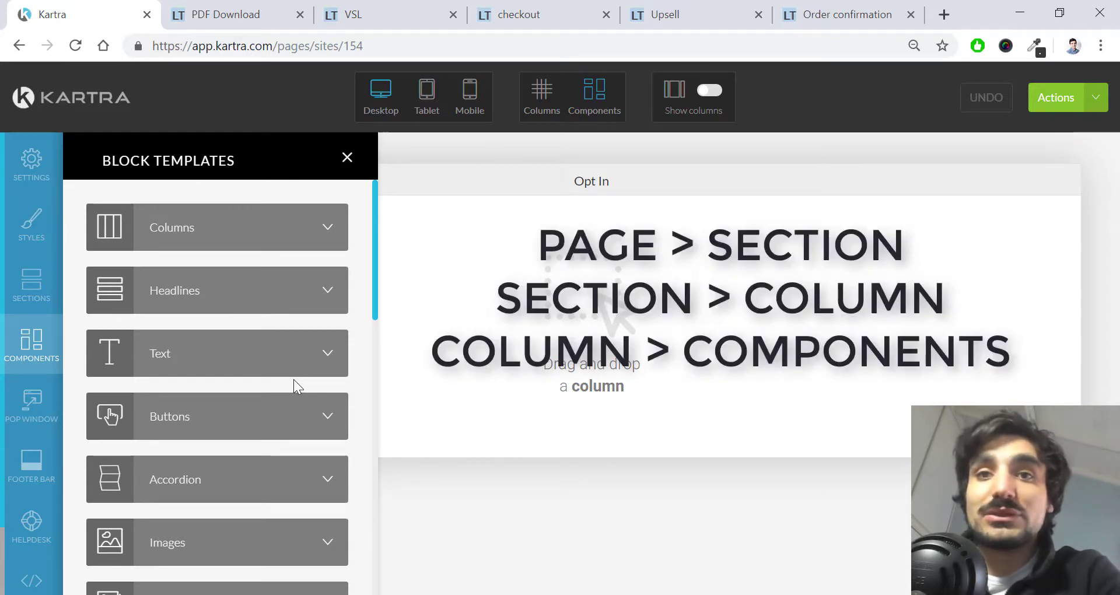
Step: After a failed text-block drop, place the 100% full-width column template in the empty section
{"action": "left_click", "coordinate": [320, 362]}
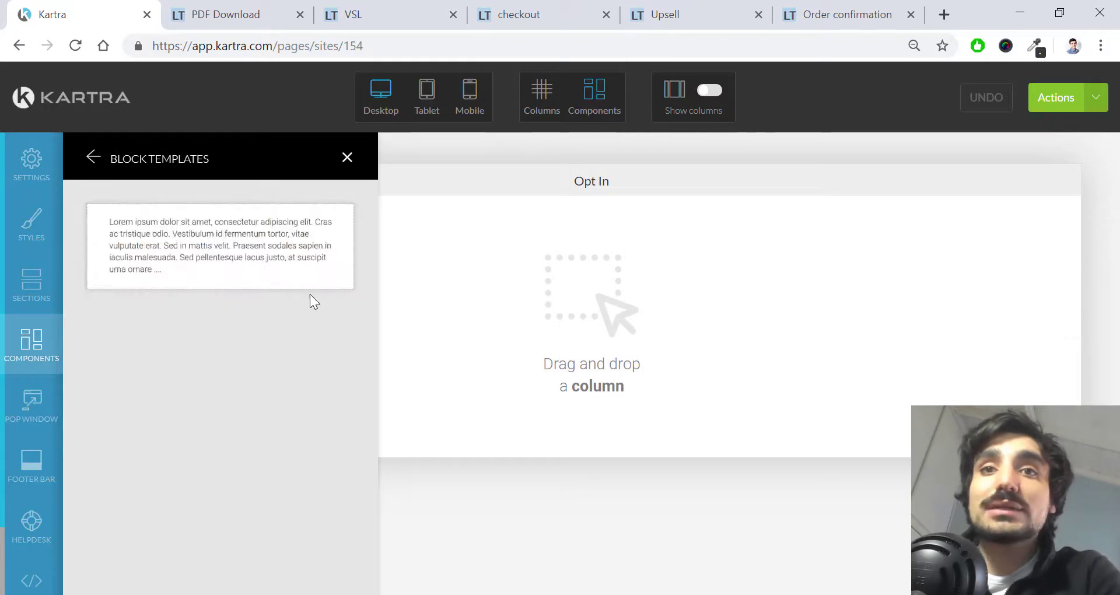
{"action": "left_click_drag", "start_coordinate": [263, 246], "coordinate": [582, 296]}
{"action": "left_click", "coordinate": [95, 159]}
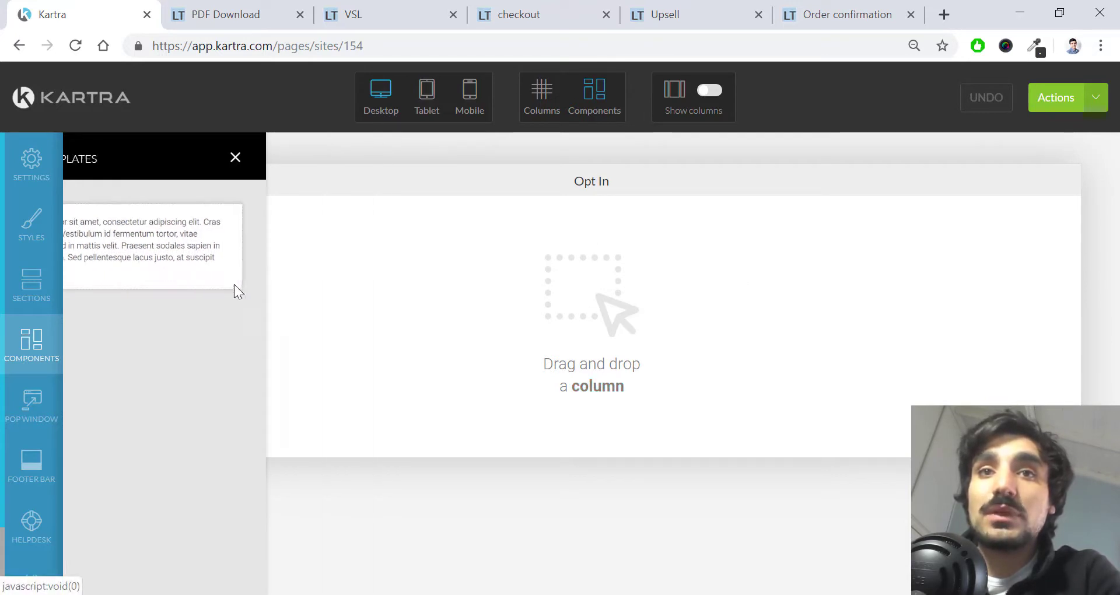
{"action": "left_click", "coordinate": [280, 248]}
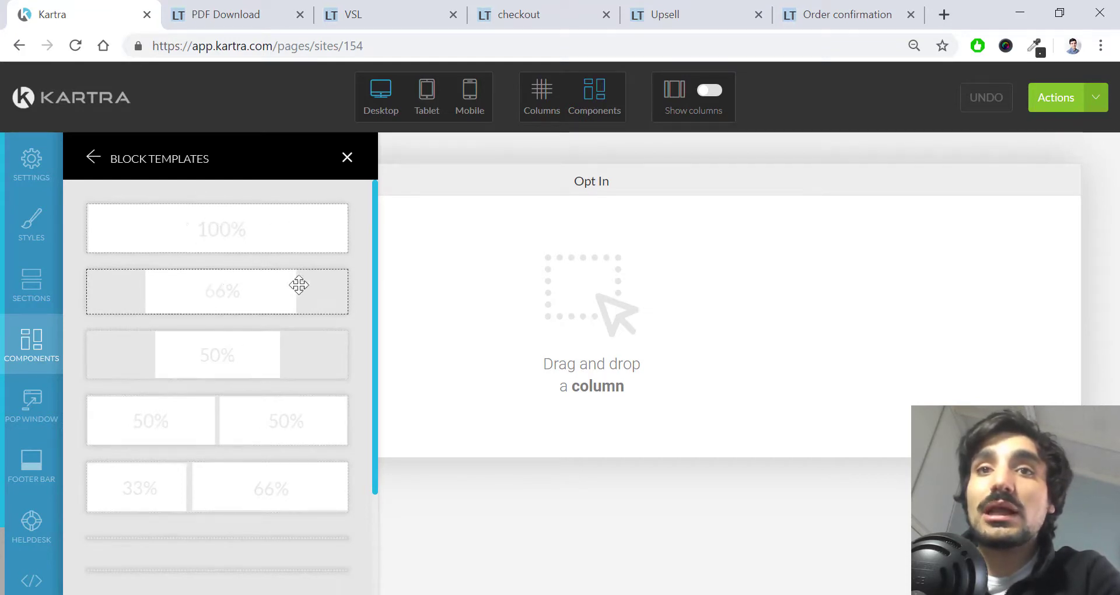
{"action": "scroll", "coordinate": [239, 303], "scroll_direction": "down", "scroll_amount": 3}
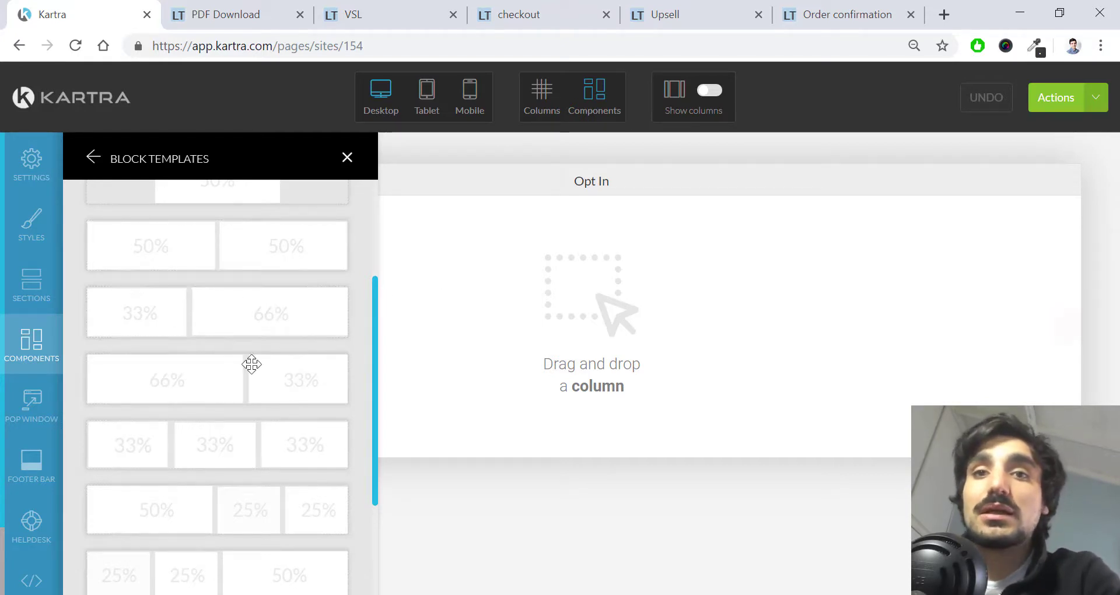
{"action": "scroll", "coordinate": [252, 370], "scroll_direction": "up", "scroll_amount": 3}
{"action": "left_click_drag", "start_coordinate": [250, 236], "coordinate": [558, 234]}
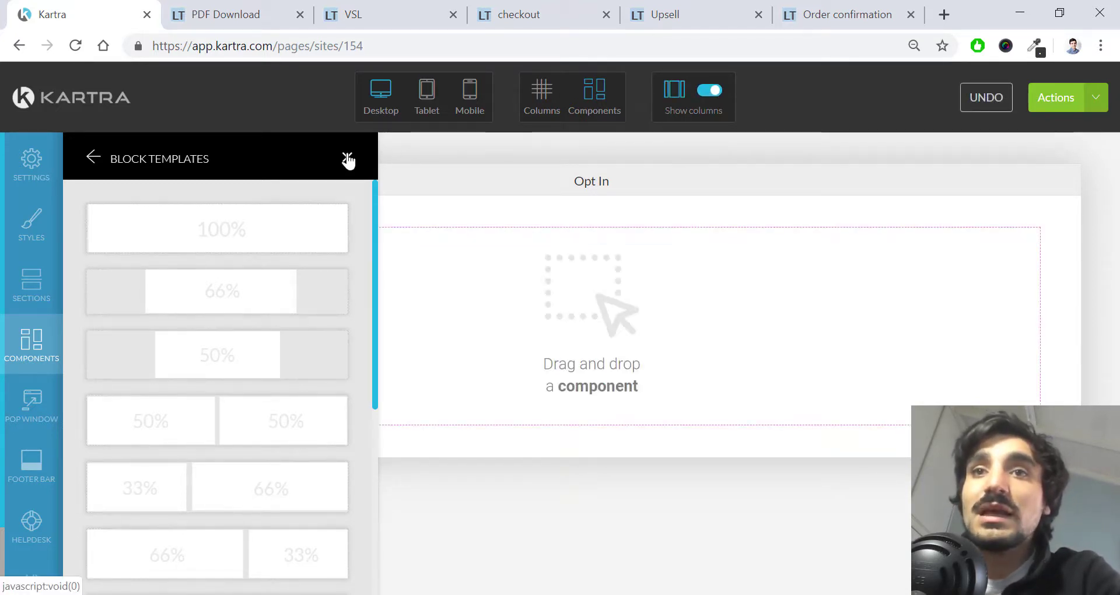
{"action": "left_click", "coordinate": [348, 159]}
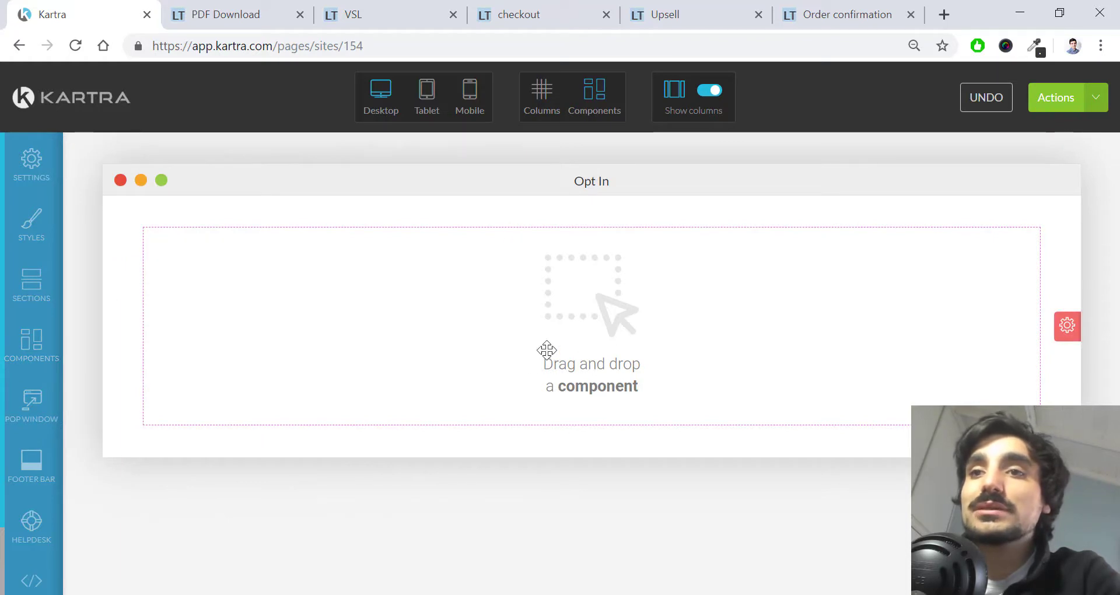
Step: Drag the Lorem ipsum text template into the full-width column and close the templates panel
{"action": "left_click", "coordinate": [32, 347]}
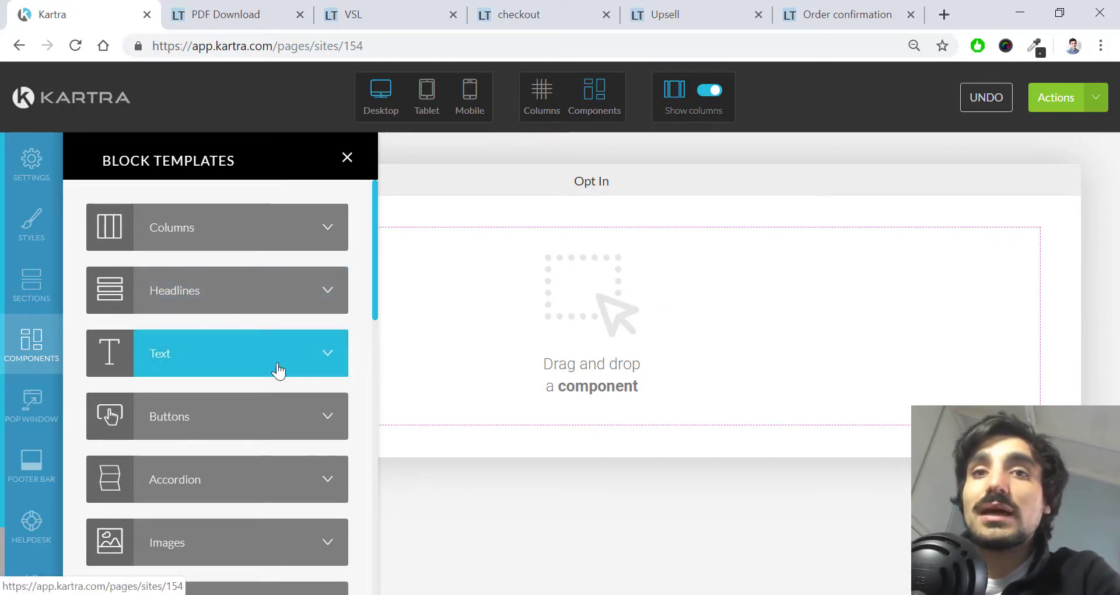
{"action": "left_click", "coordinate": [318, 352]}
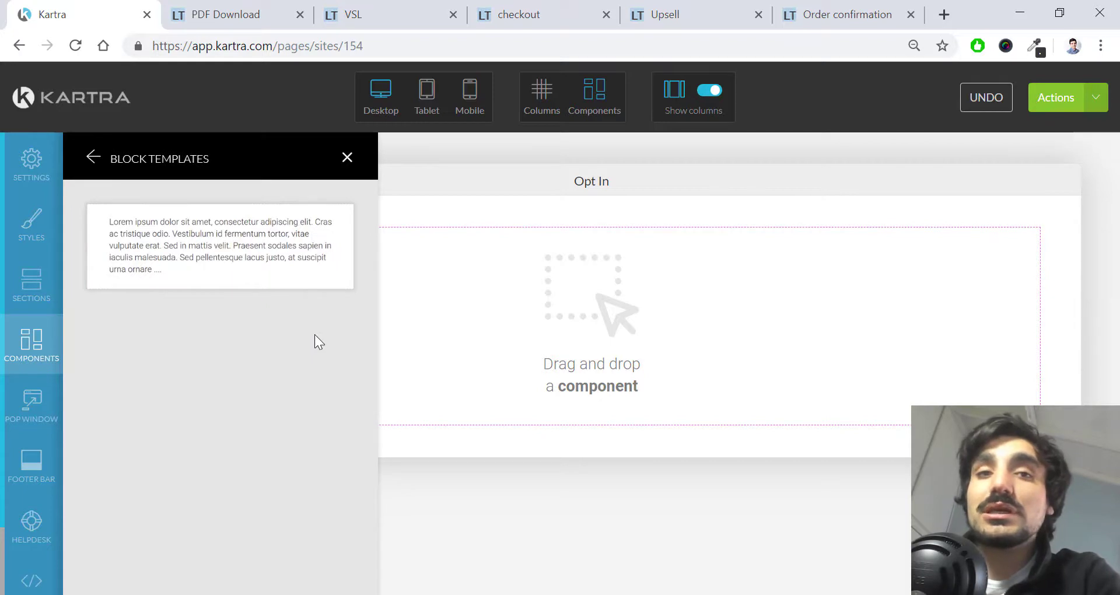
{"action": "left_click_drag", "start_coordinate": [230, 259], "coordinate": [577, 236]}
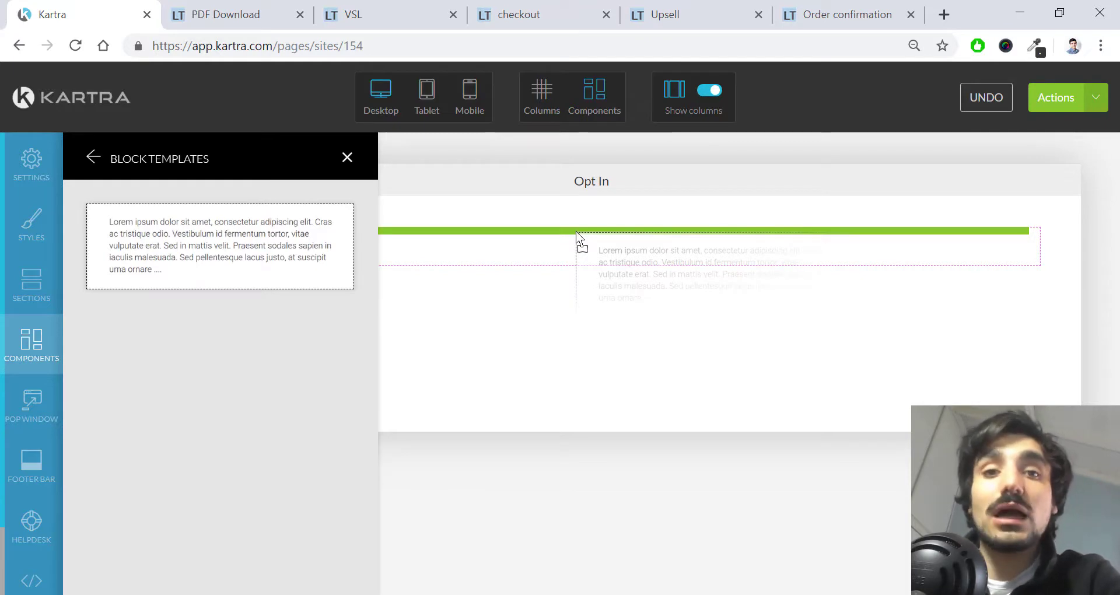
{"action": "left_click_drag", "start_coordinate": [576, 236], "coordinate": [577, 236]}
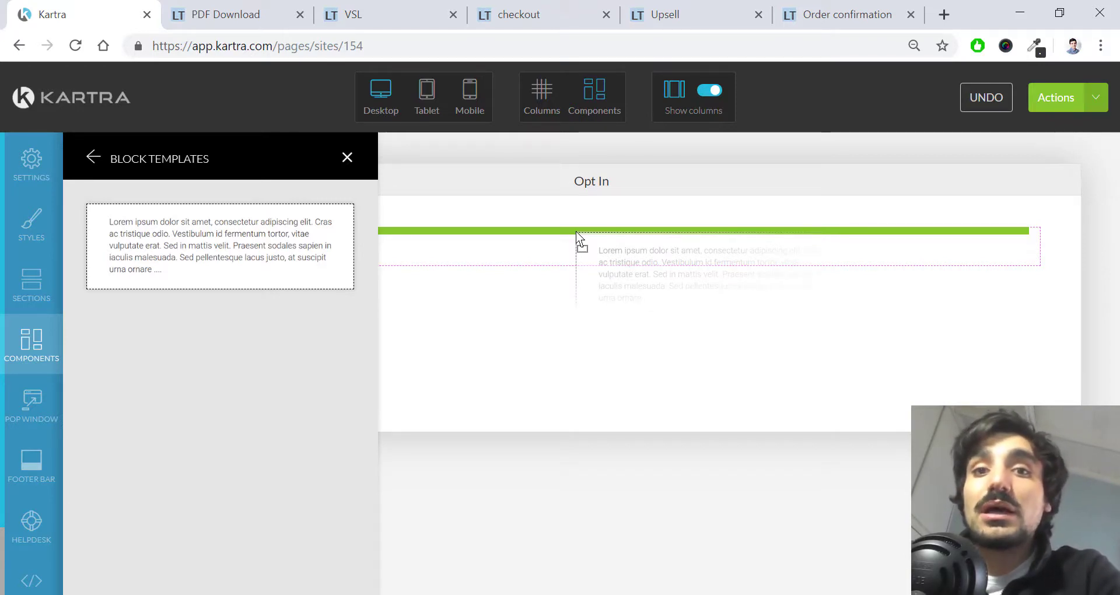
{"action": "left_click_drag", "start_coordinate": [577, 236], "coordinate": [576, 231]}
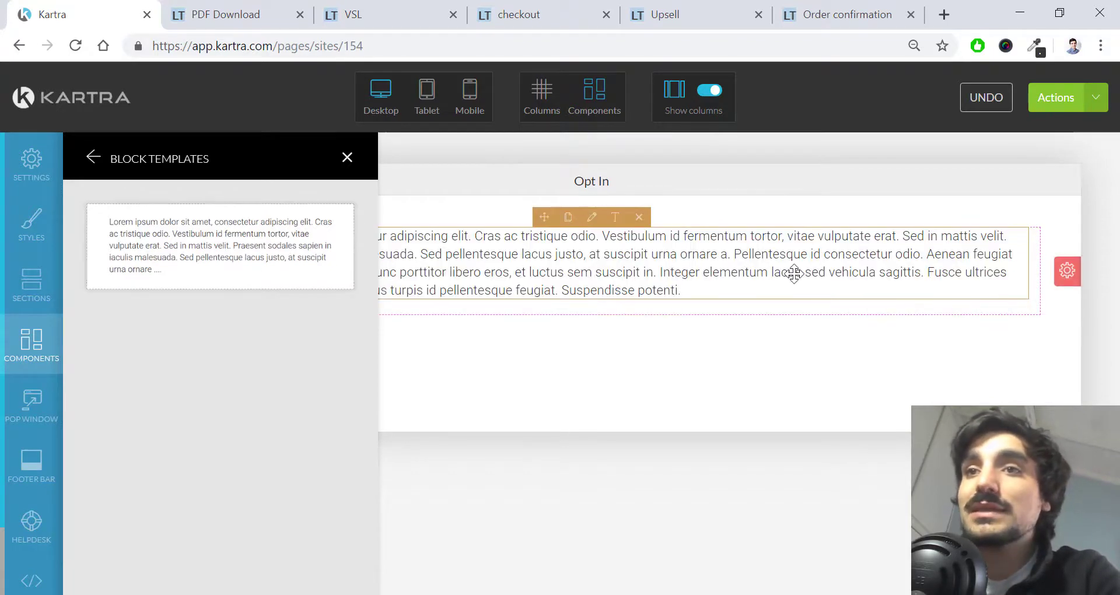
{"action": "left_click", "coordinate": [347, 157]}
{"action": "mouse_move", "coordinate": [548, 243]}
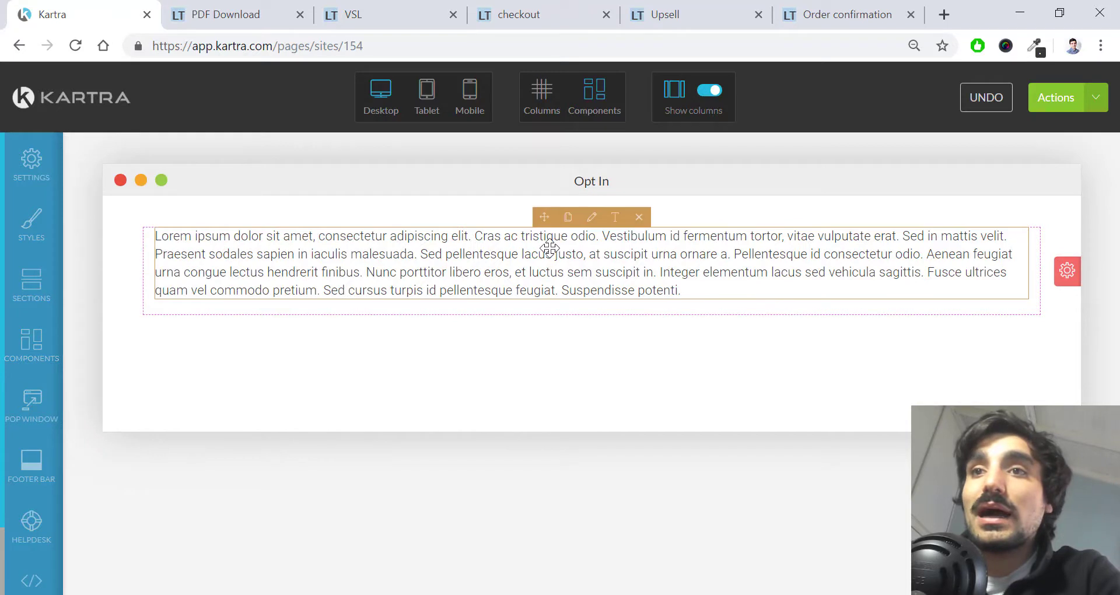
Step: Replace the Lorem ipsum placeholder paragraph with the text 'Text description'
{"action": "left_click", "coordinate": [615, 222]}
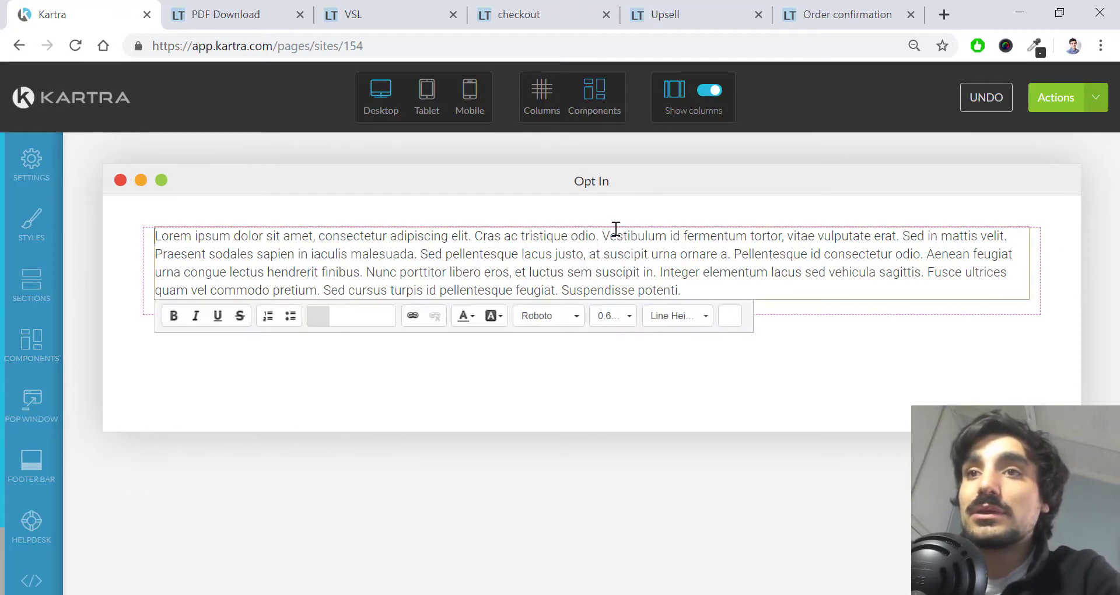
{"action": "left_click_drag", "start_coordinate": [680, 290], "coordinate": [142, 231]}
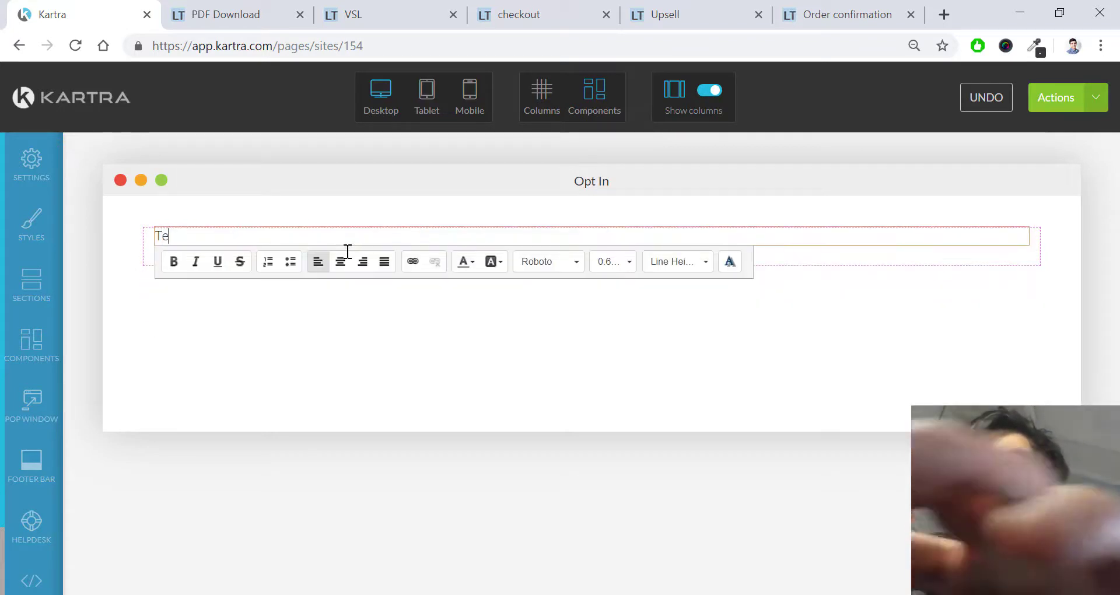
{"action": "type", "text": "Text descripci"}
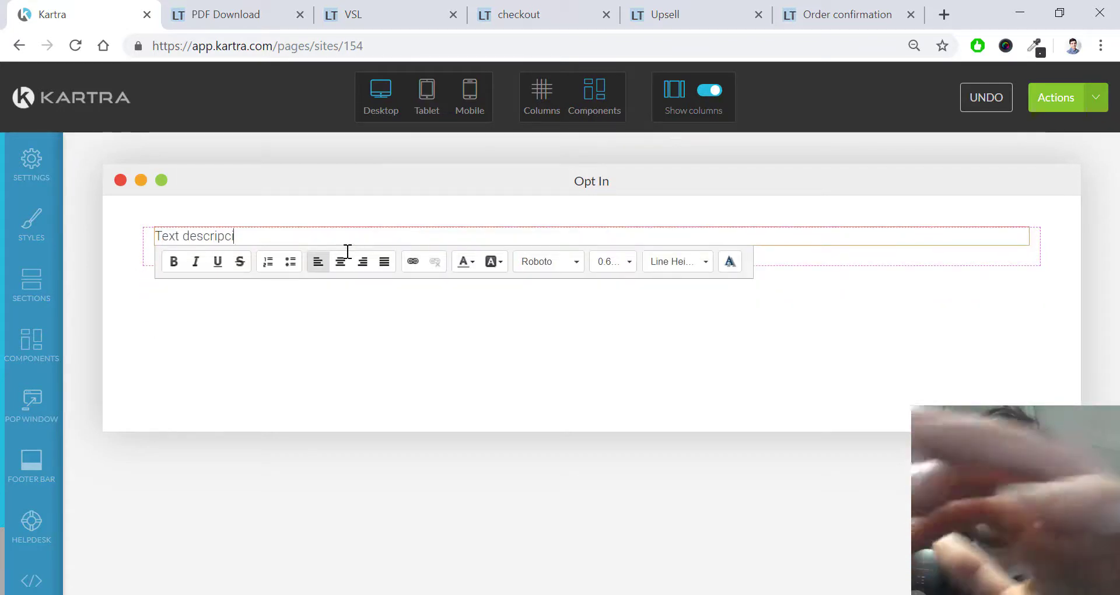
{"action": "type", "text": "on"}
{"action": "key", "text": "BackSpace"}
{"action": "key", "text": "BackSpace"}
{"action": "key", "text": "BackSpace"}
{"action": "key", "text": "BackSpace"}
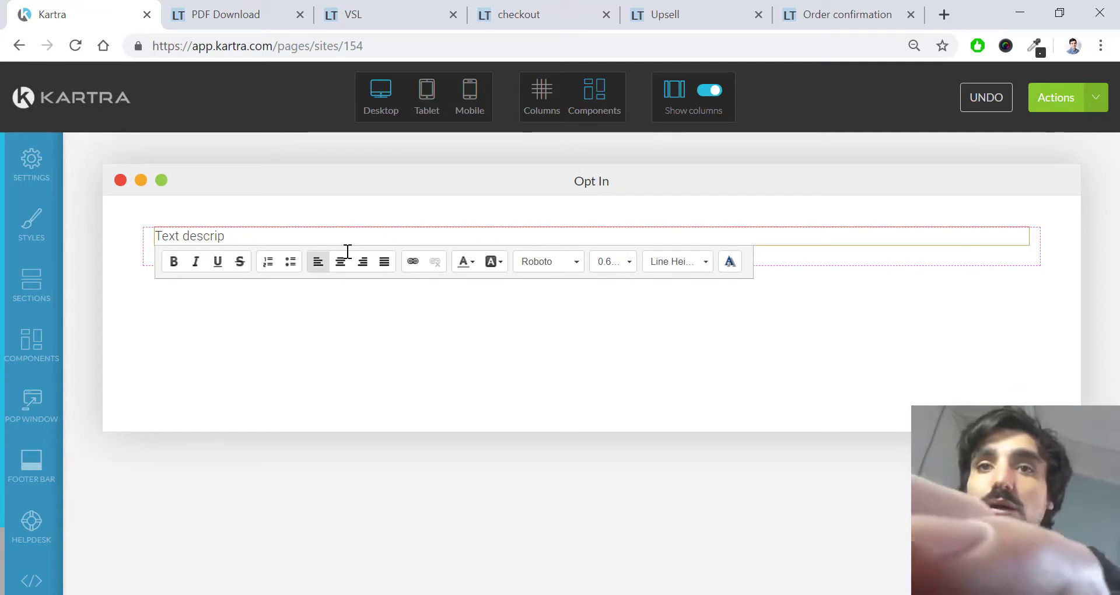
{"action": "type", "text": "tion"}
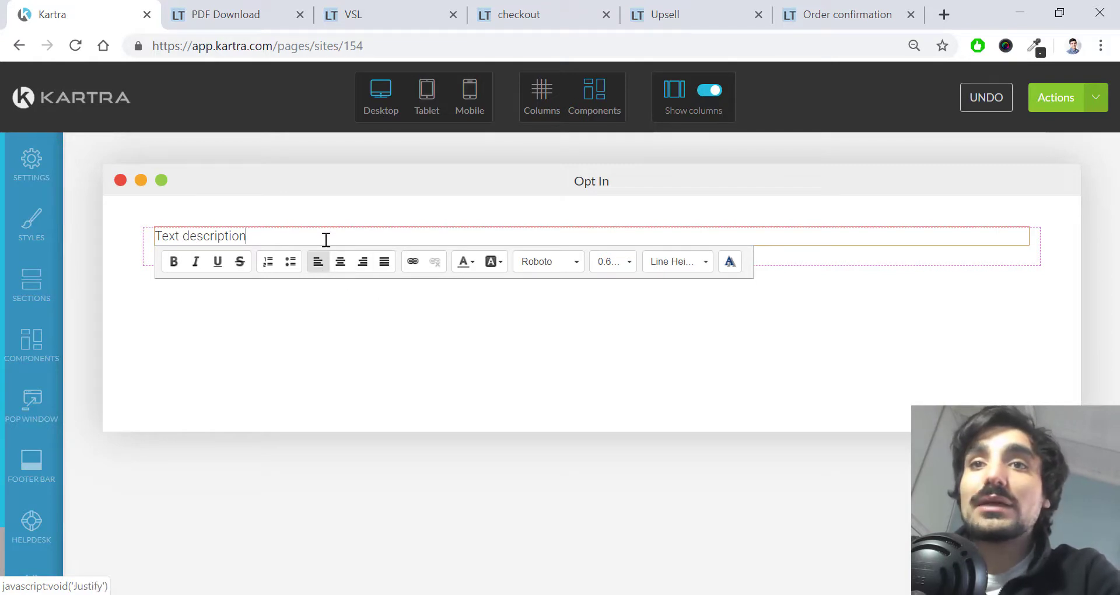
{"action": "left_click", "coordinate": [473, 261]}
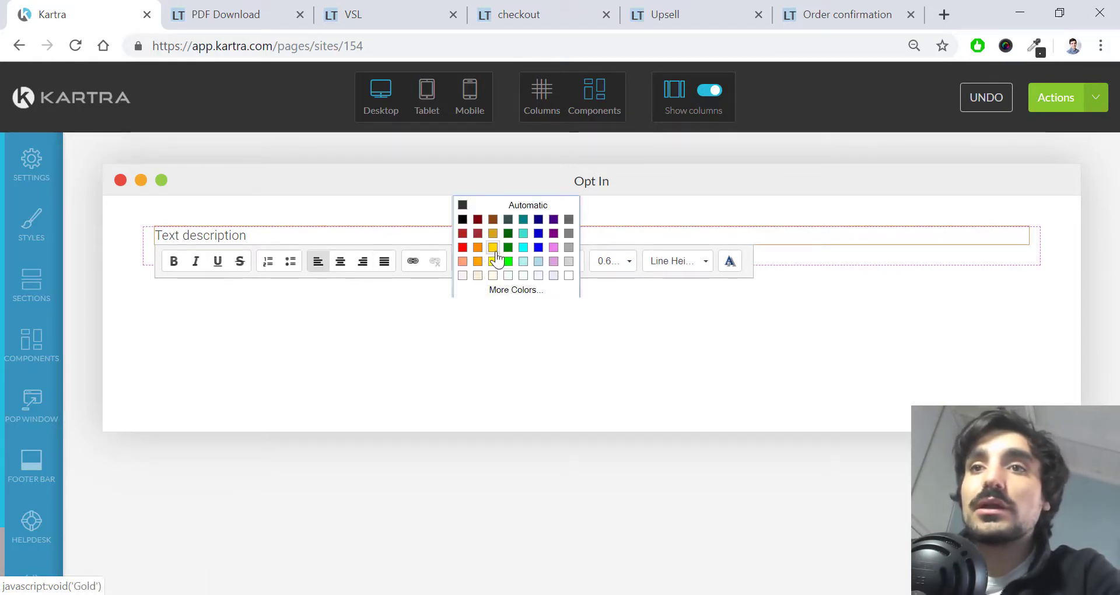
{"action": "left_click", "coordinate": [762, 256]}
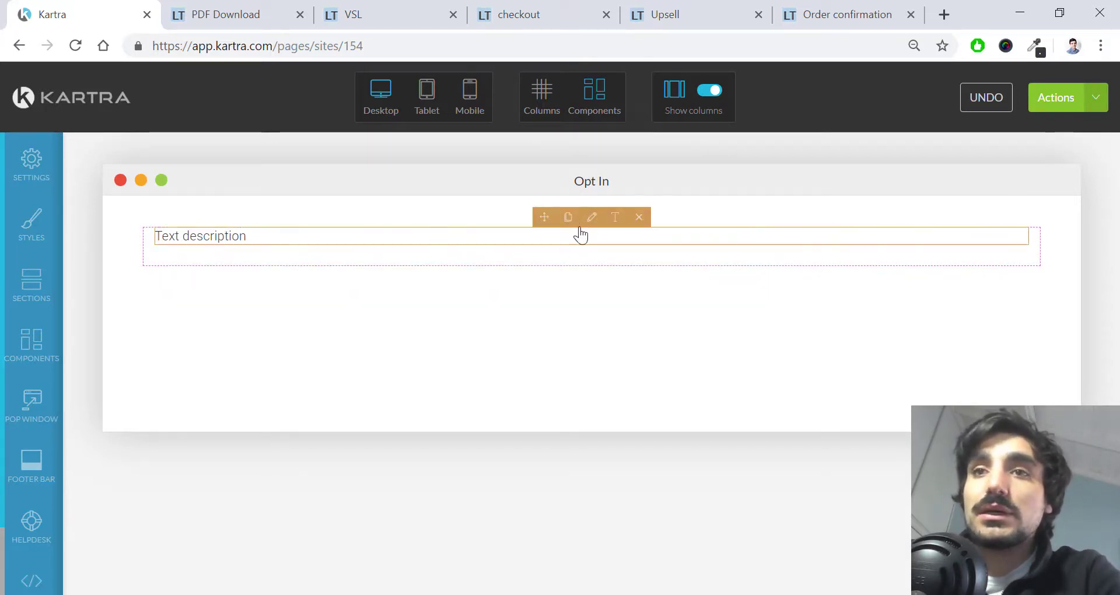
Step: Enlarge the 'Text description' text to font size 1.0, keeping the current font
{"action": "left_click", "coordinate": [594, 220]}
{"action": "left_click_drag", "start_coordinate": [312, 237], "coordinate": [156, 237]}
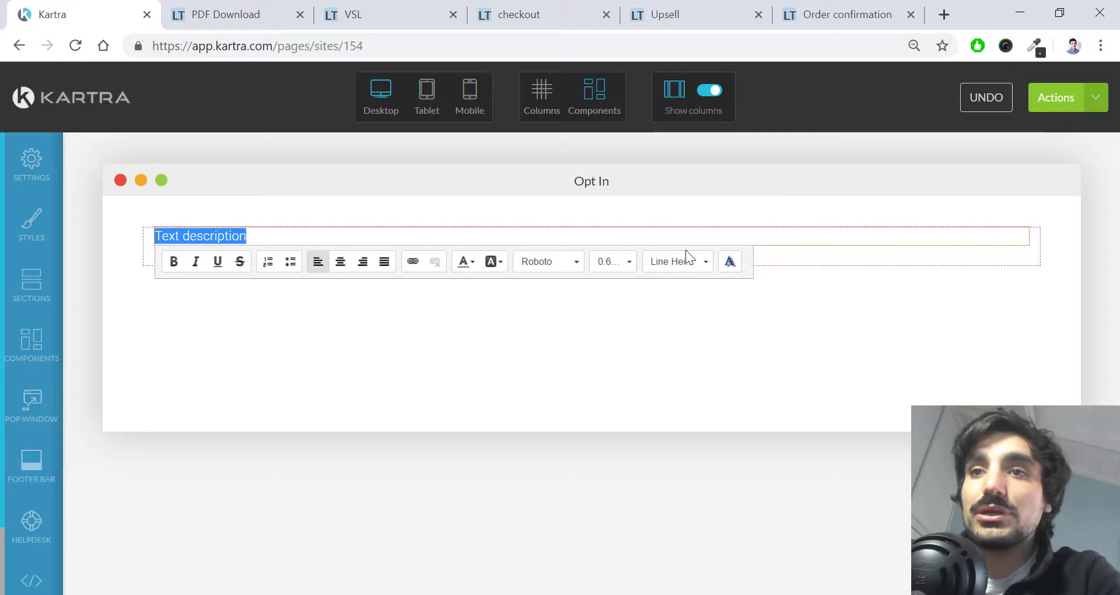
{"action": "left_click", "coordinate": [629, 258]}
{"action": "left_click", "coordinate": [626, 262]}
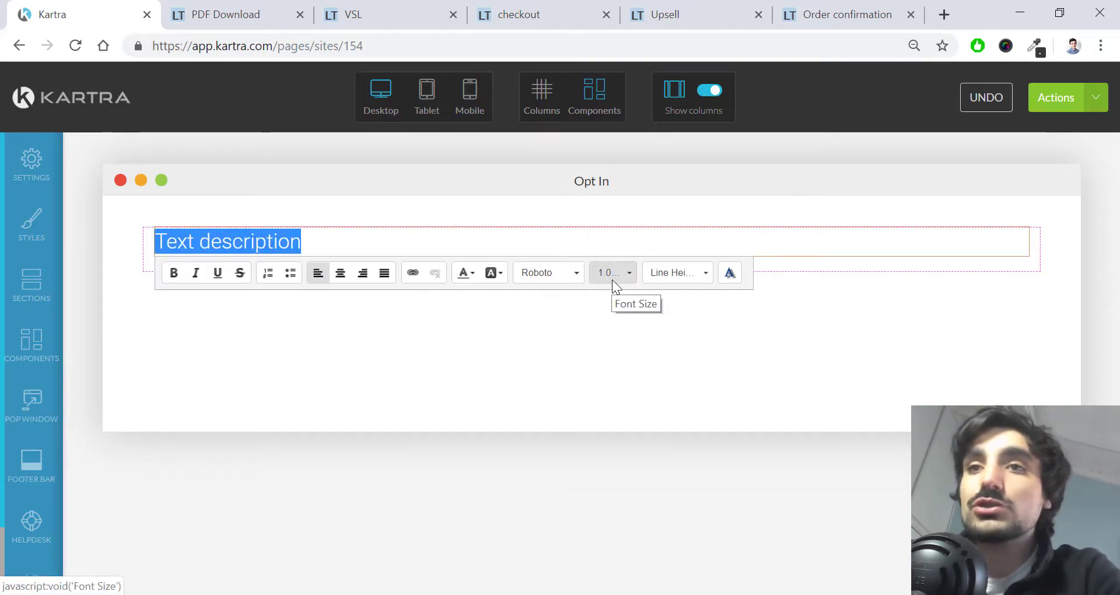
{"action": "left_click", "coordinate": [618, 277]}
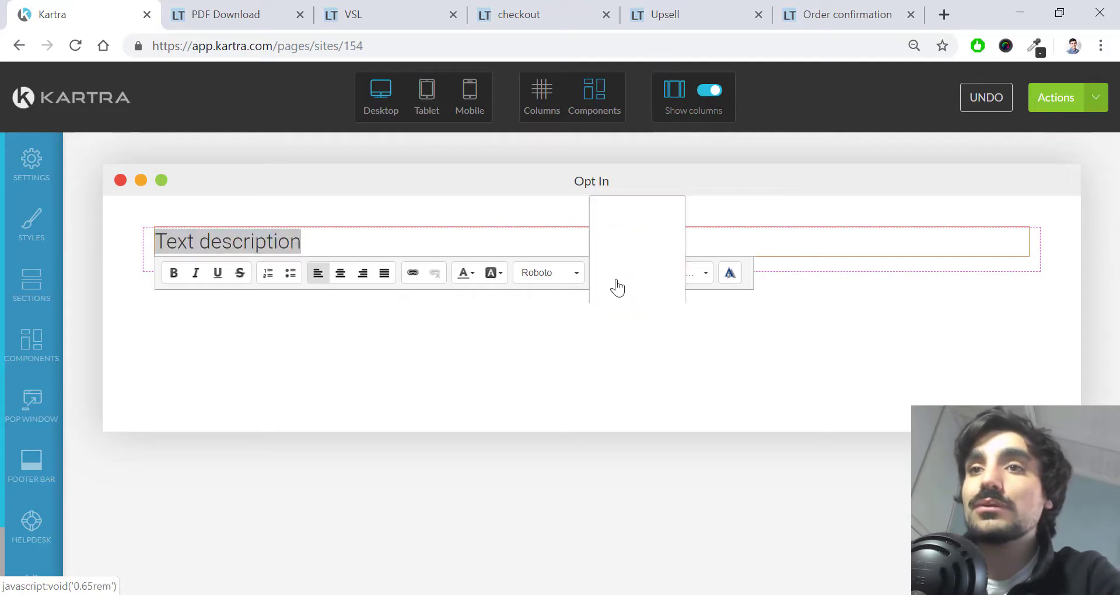
{"action": "scroll", "coordinate": [625, 261], "scroll_direction": "down", "scroll_amount": 3}
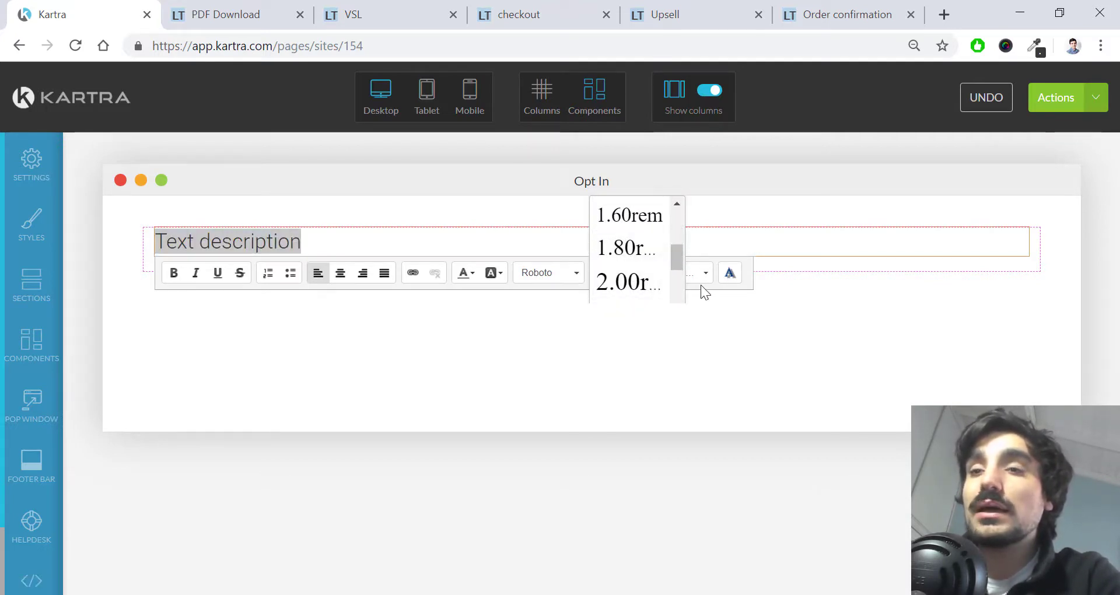
{"action": "left_click", "coordinate": [576, 274]}
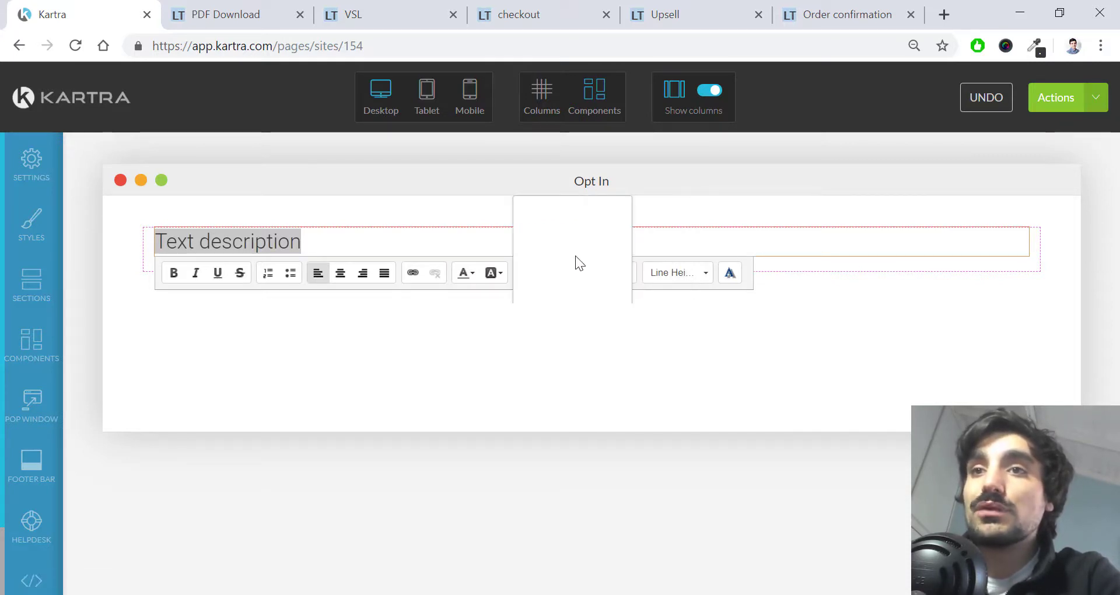
{"action": "left_click", "coordinate": [745, 243]}
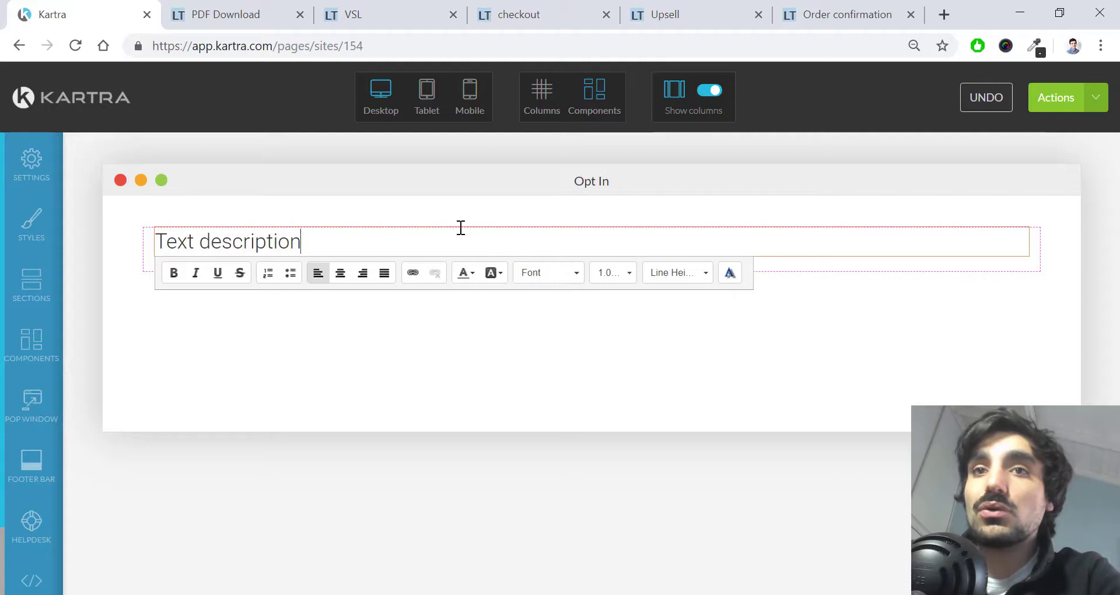
{"action": "left_click", "coordinate": [880, 299]}
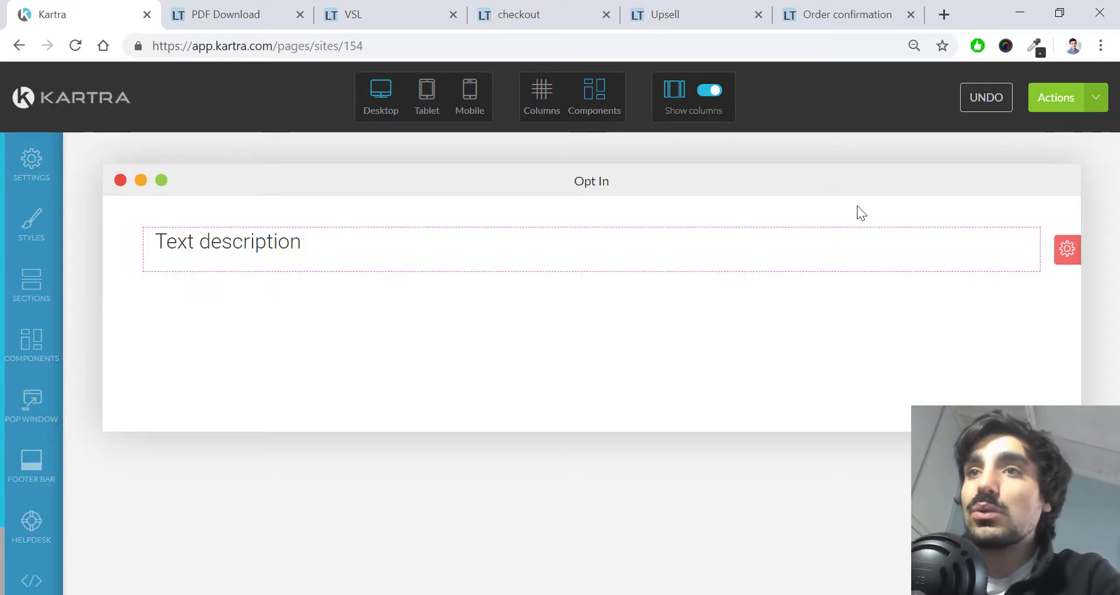
{"action": "left_click", "coordinate": [716, 102]}
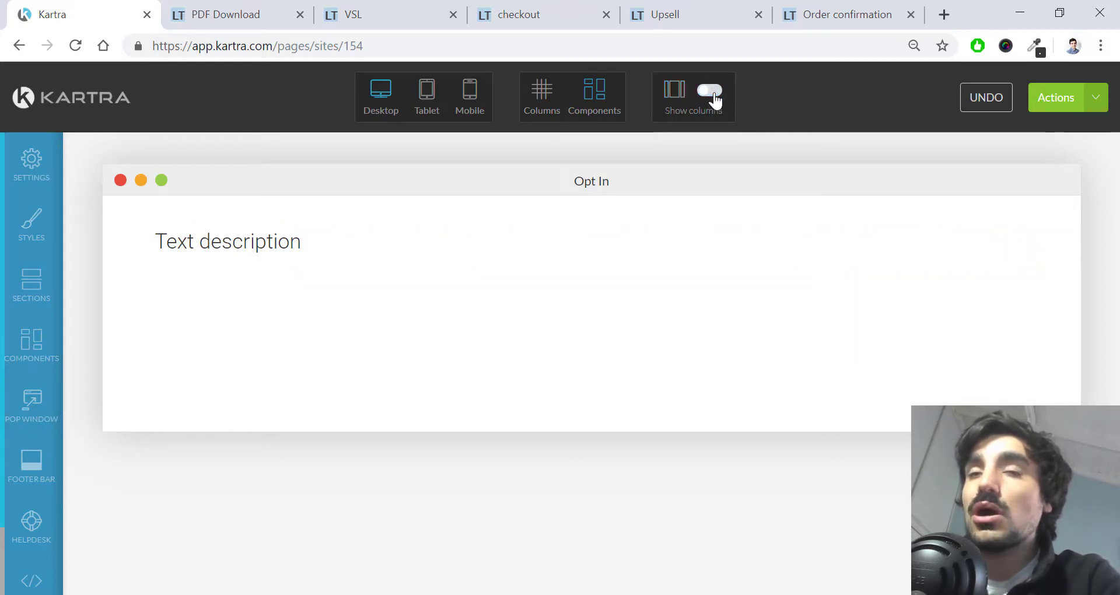
{"action": "left_click", "coordinate": [701, 100]}
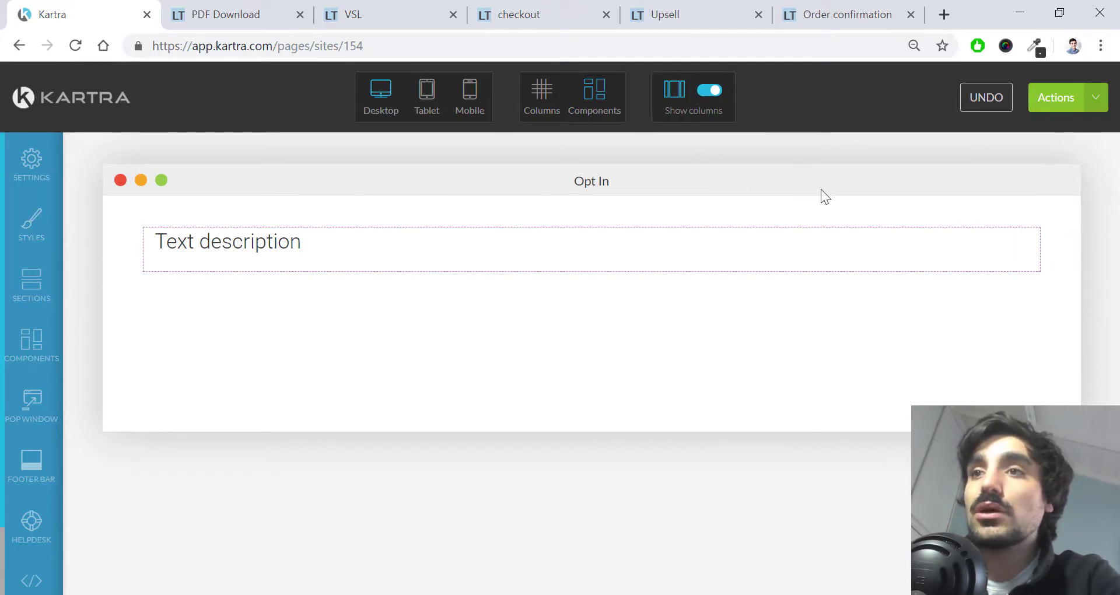
{"action": "mouse_move", "coordinate": [1086, 239]}
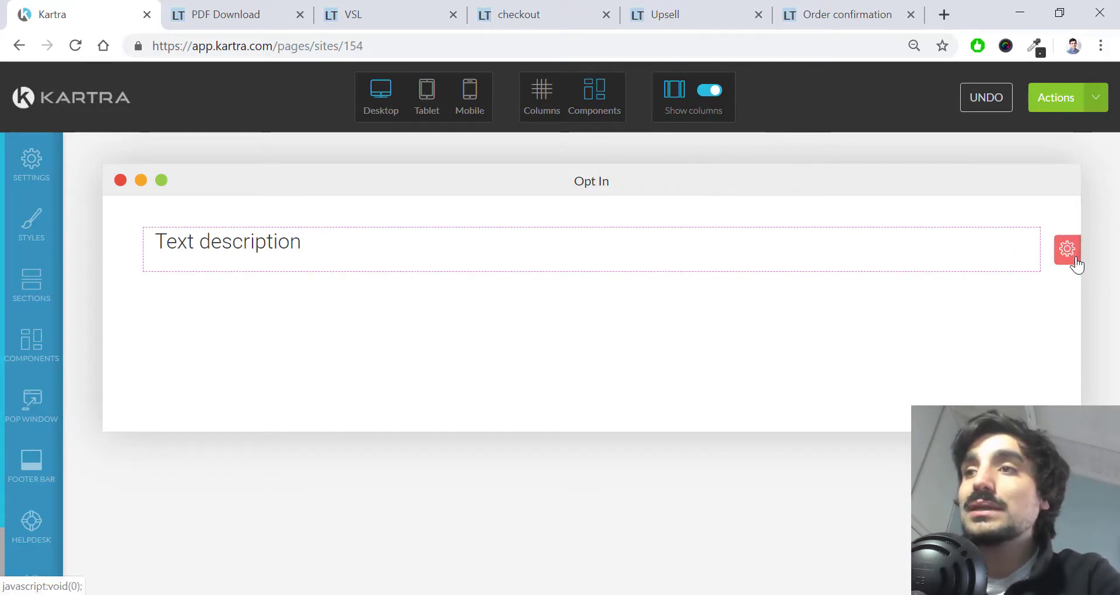
{"action": "left_click", "coordinate": [1074, 260]}
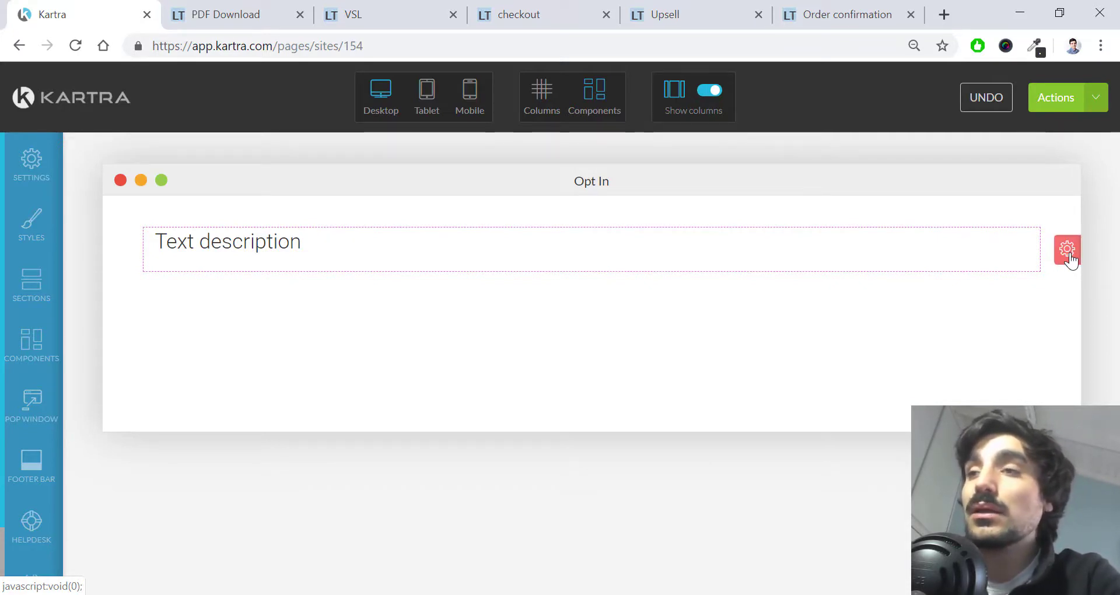
Step: Delete the Text description section from its gear tools and confirm in the Delete block dialog
{"action": "left_click", "coordinate": [1069, 259]}
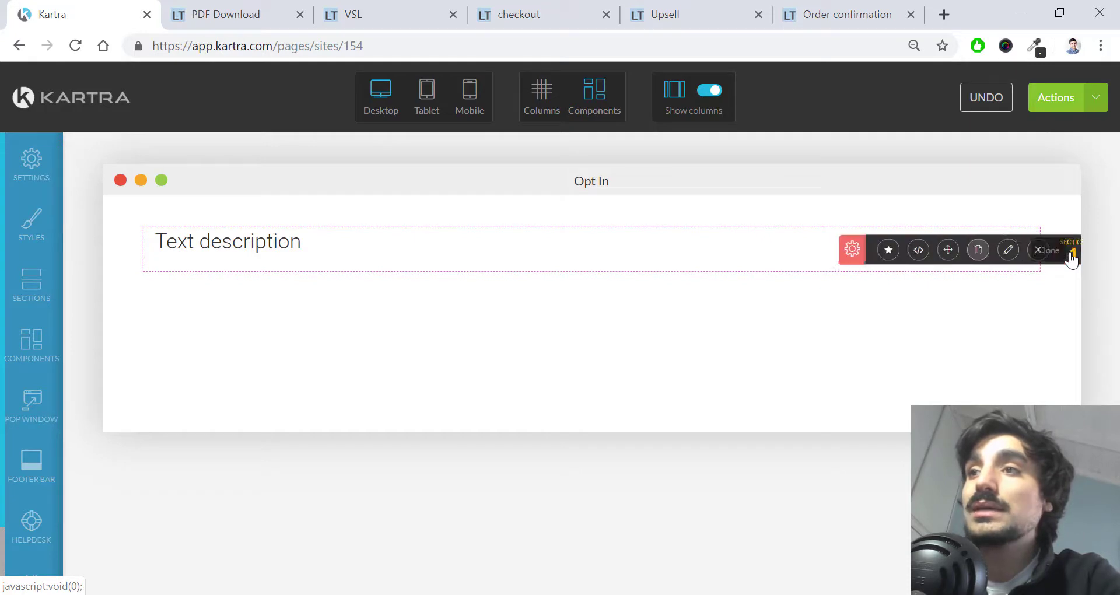
{"action": "left_click", "coordinate": [1026, 251]}
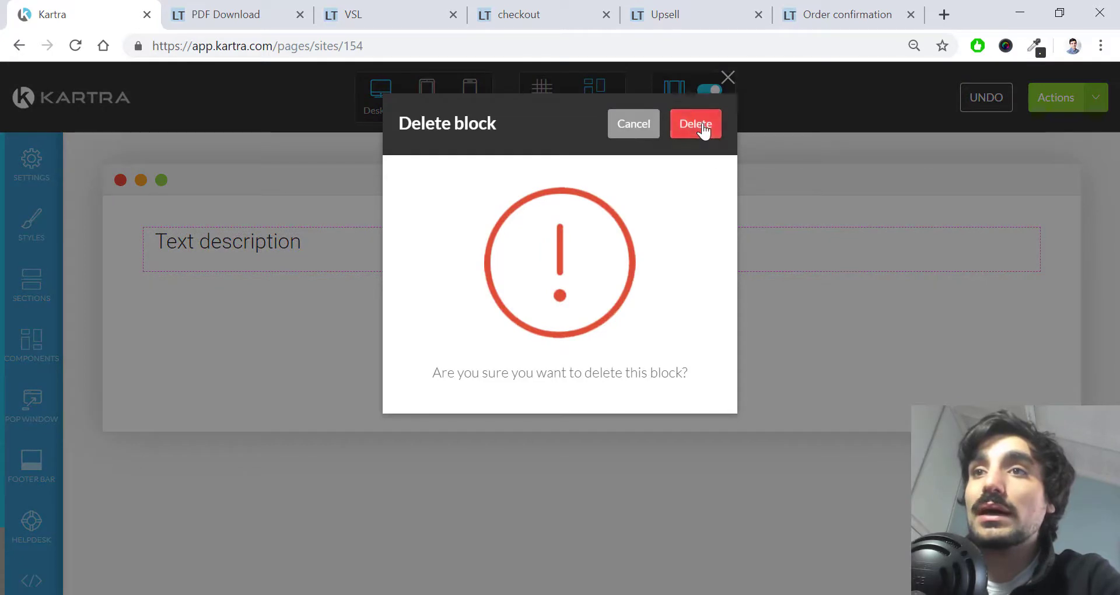
{"action": "left_click", "coordinate": [703, 128]}
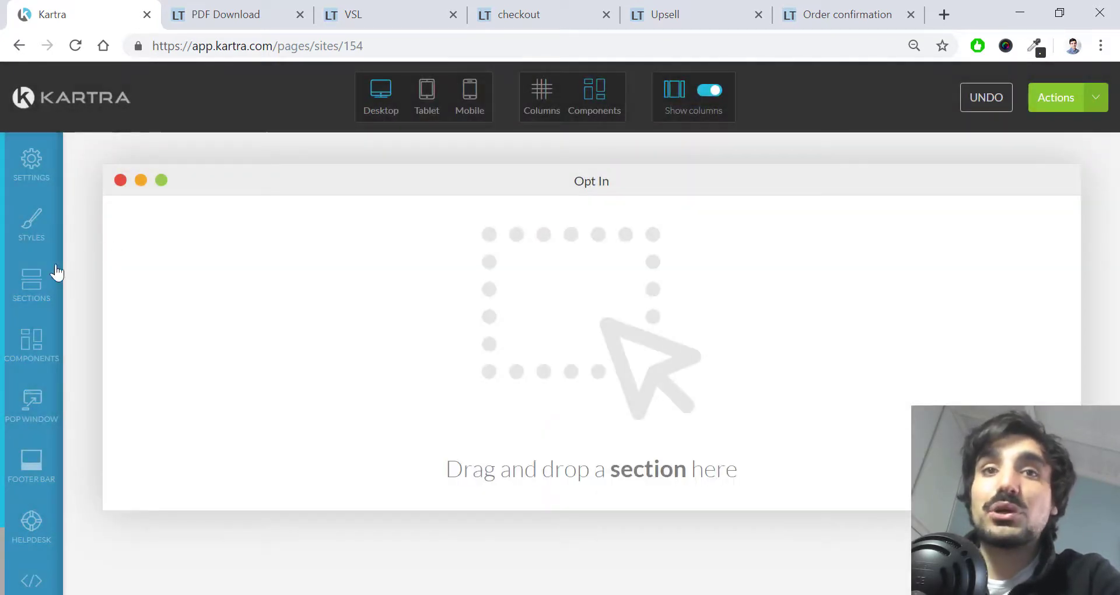
{"action": "left_click", "coordinate": [138, 274]}
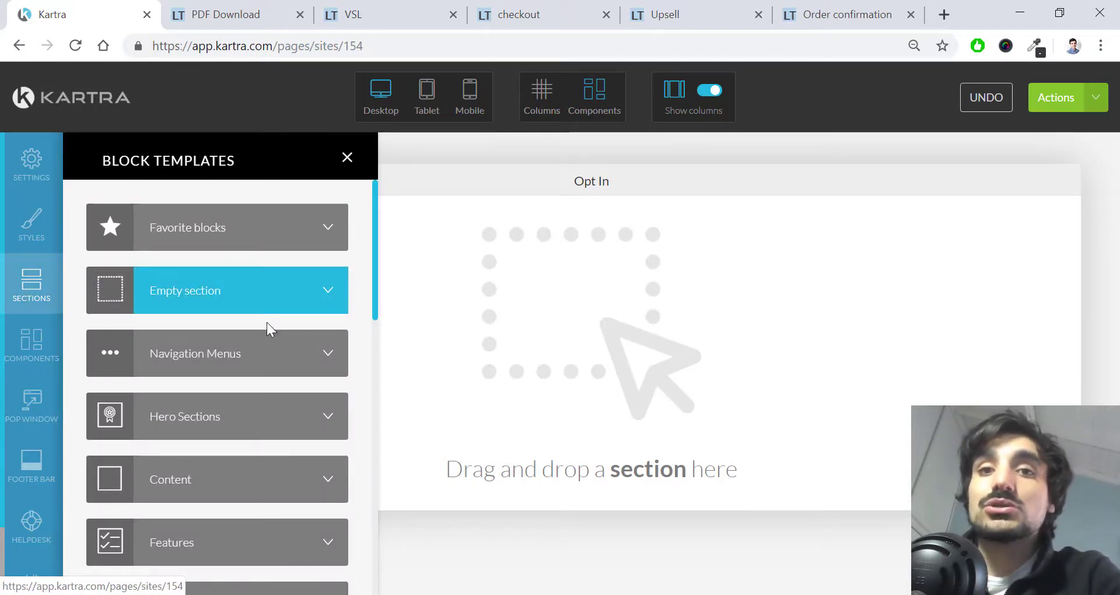
Step: Scroll the section categories, pick Opt-in Forms, and browse down through its template designs
{"action": "scroll", "coordinate": [287, 350], "scroll_direction": "down", "scroll_amount": 5}
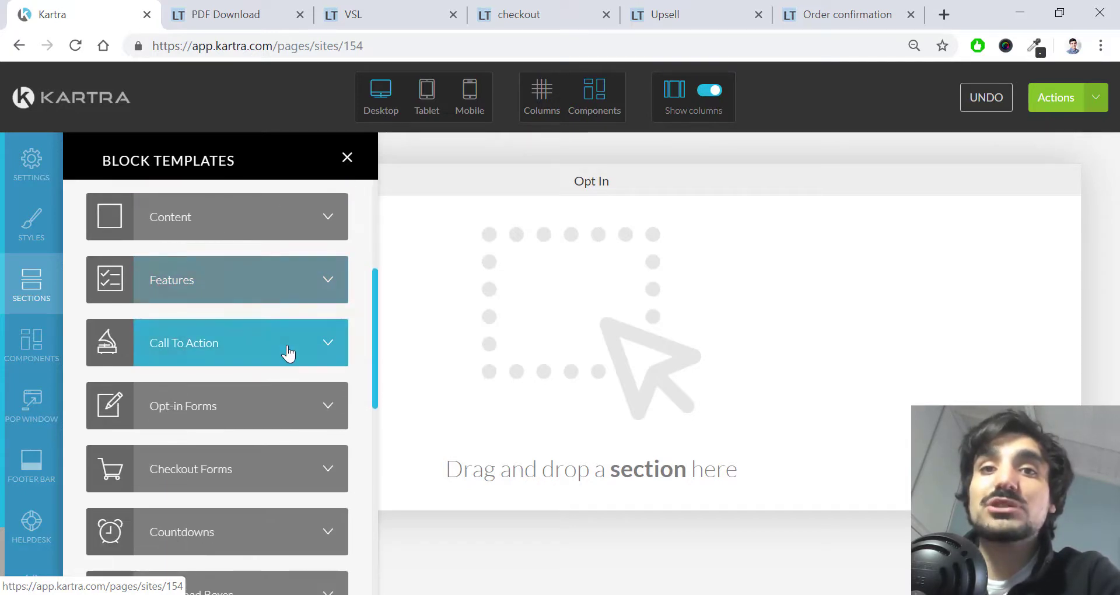
{"action": "scroll", "coordinate": [290, 352], "scroll_direction": "down", "scroll_amount": 2}
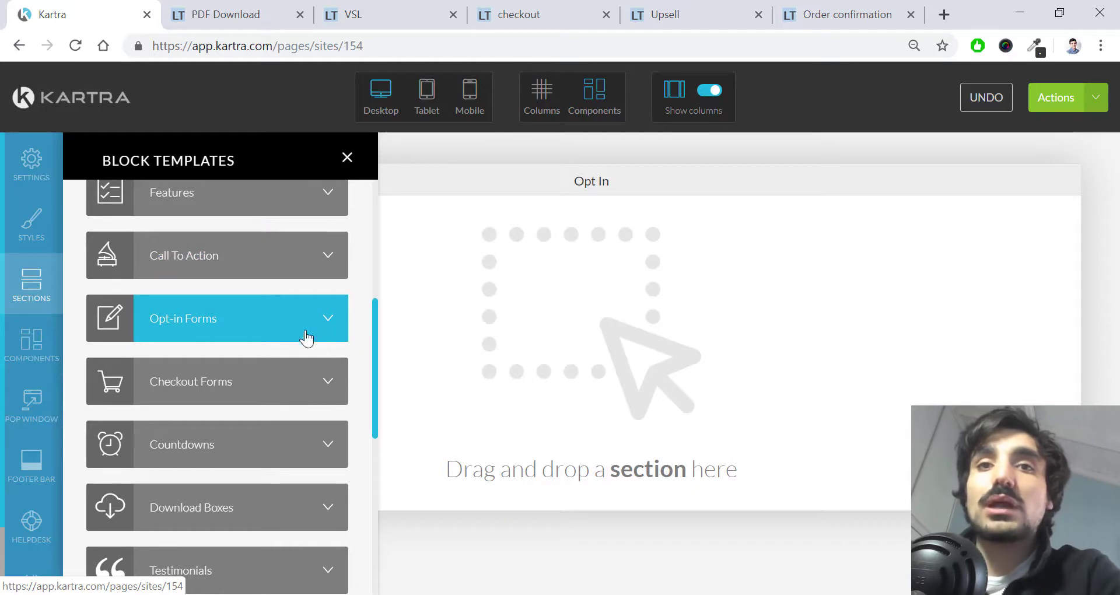
{"action": "scroll", "coordinate": [291, 298], "scroll_direction": "up", "scroll_amount": 3}
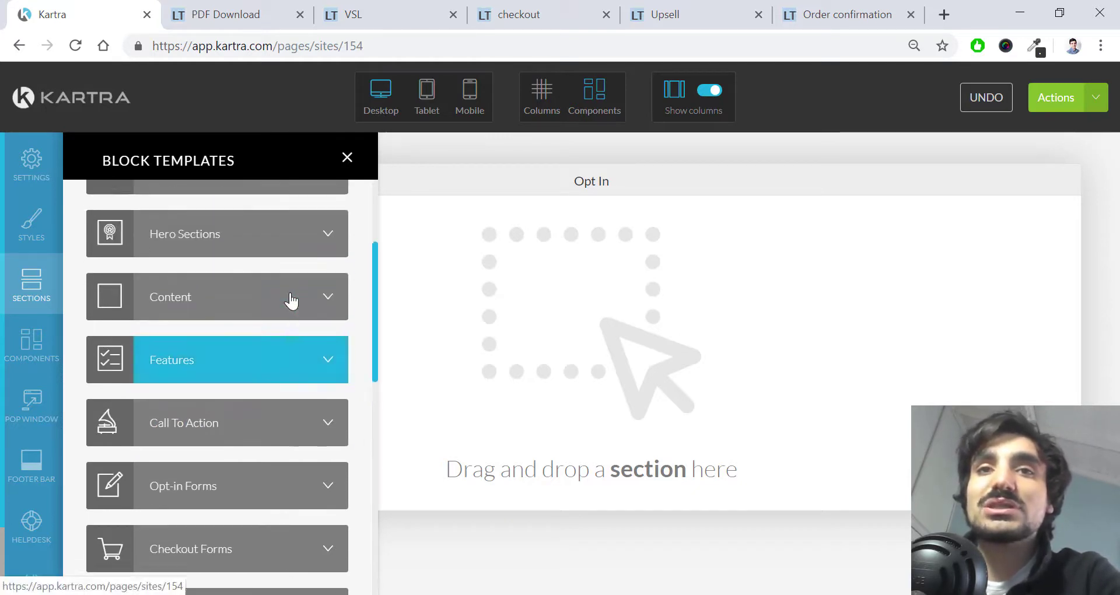
{"action": "scroll", "coordinate": [291, 298], "scroll_direction": "down", "scroll_amount": 1}
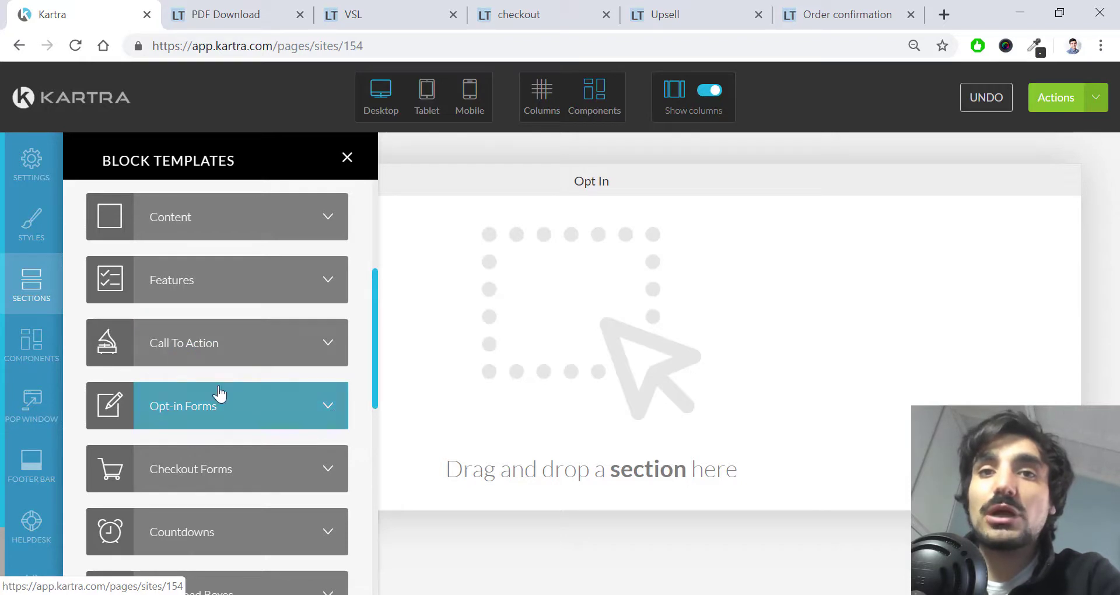
{"action": "left_click", "coordinate": [318, 406]}
{"action": "scroll", "coordinate": [296, 369], "scroll_direction": "down", "scroll_amount": 5}
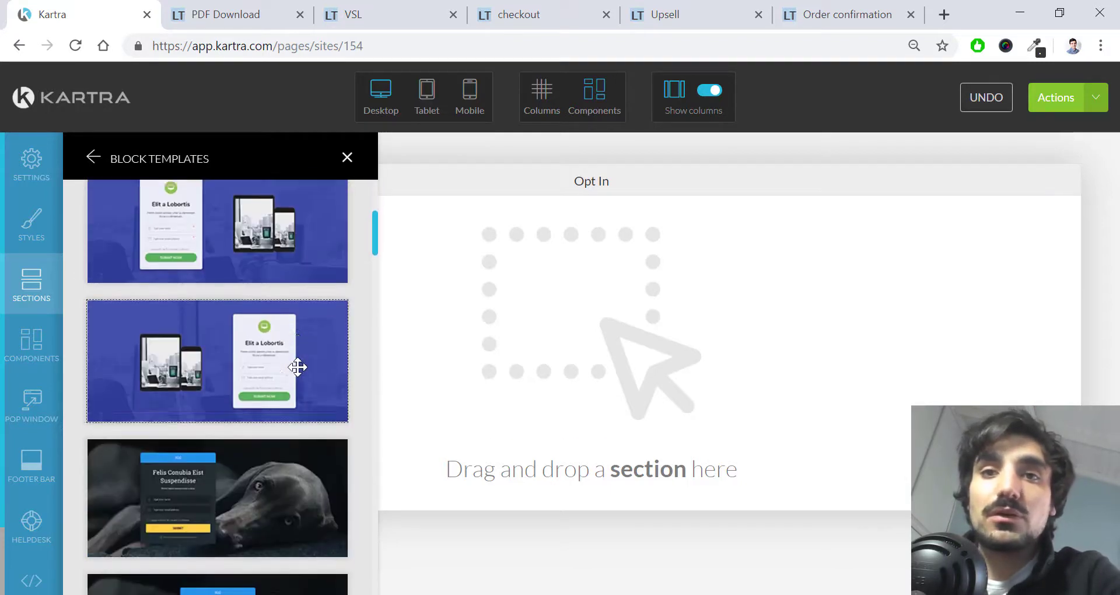
{"action": "scroll", "coordinate": [297, 367], "scroll_direction": "down", "scroll_amount": 18}
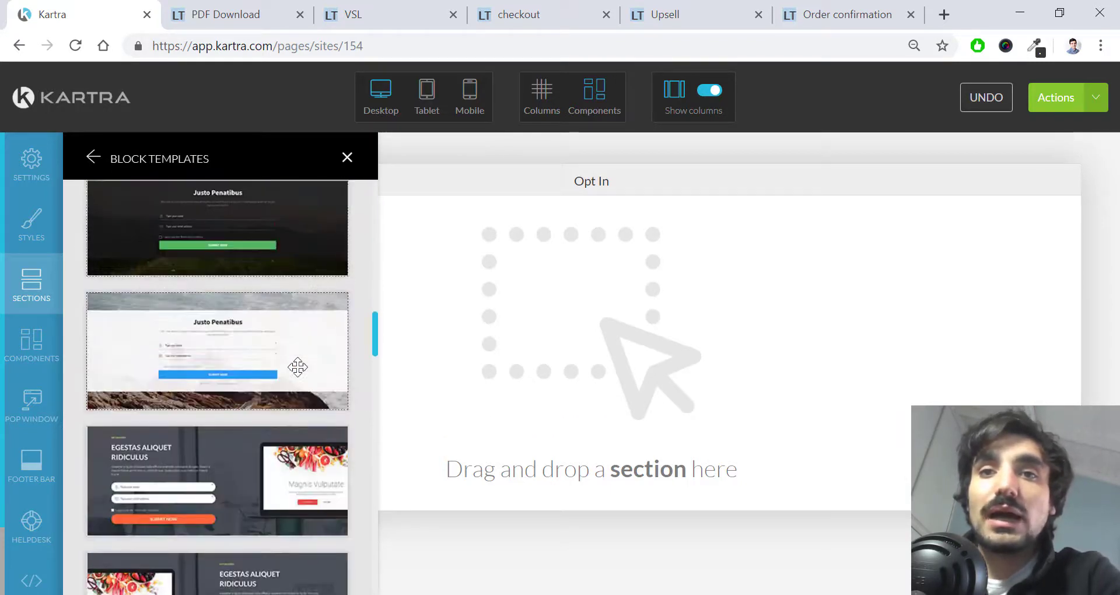
{"action": "scroll", "coordinate": [298, 367], "scroll_direction": "down", "scroll_amount": 10}
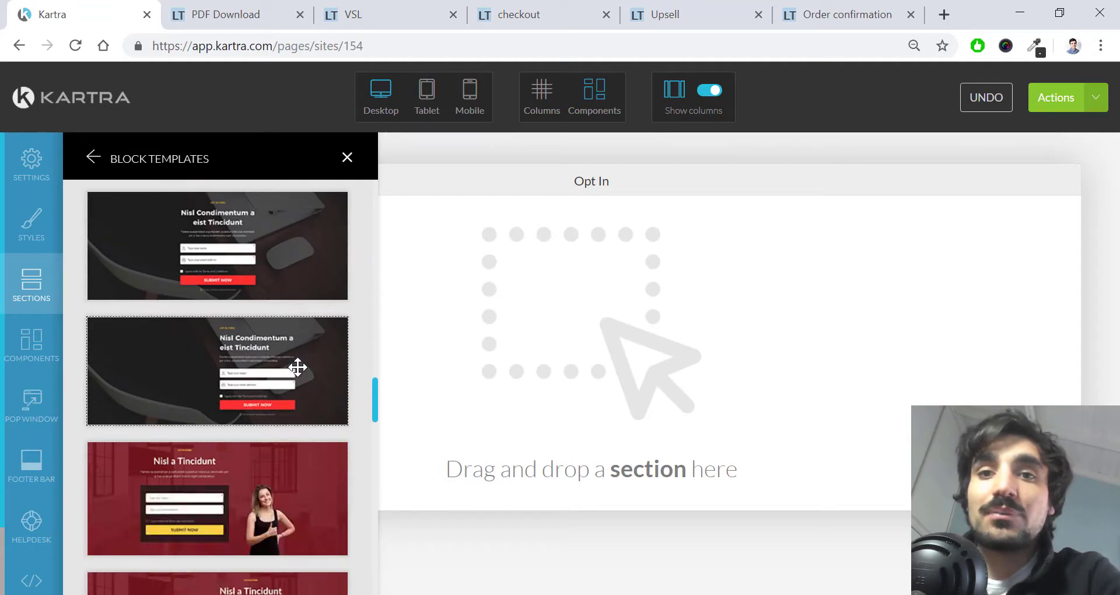
{"action": "scroll", "coordinate": [297, 367], "scroll_direction": "down", "scroll_amount": 10}
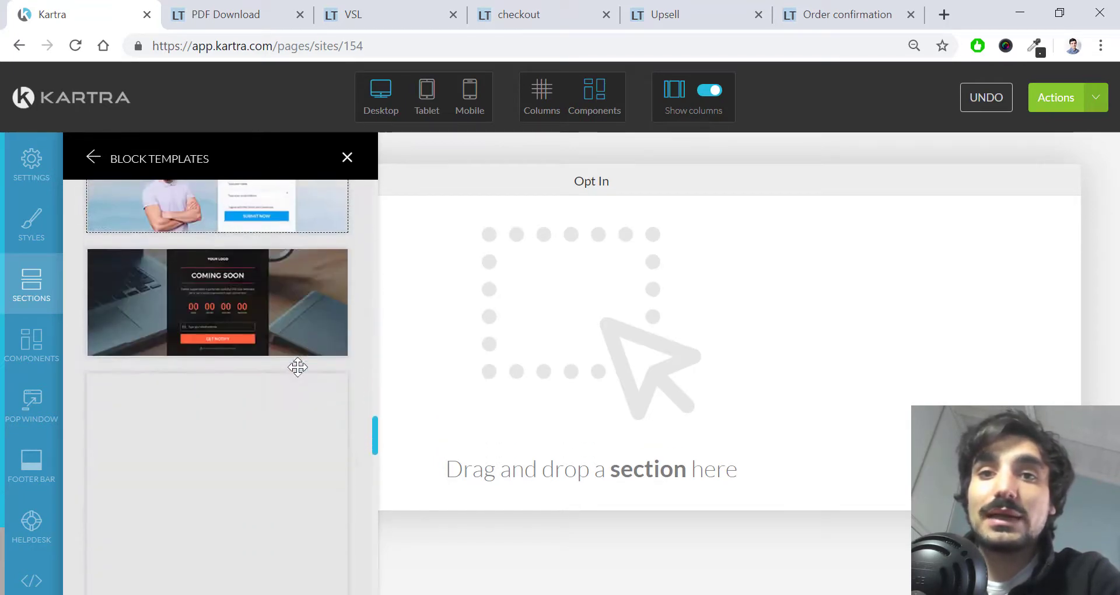
{"action": "scroll", "coordinate": [297, 367], "scroll_direction": "down", "scroll_amount": 10}
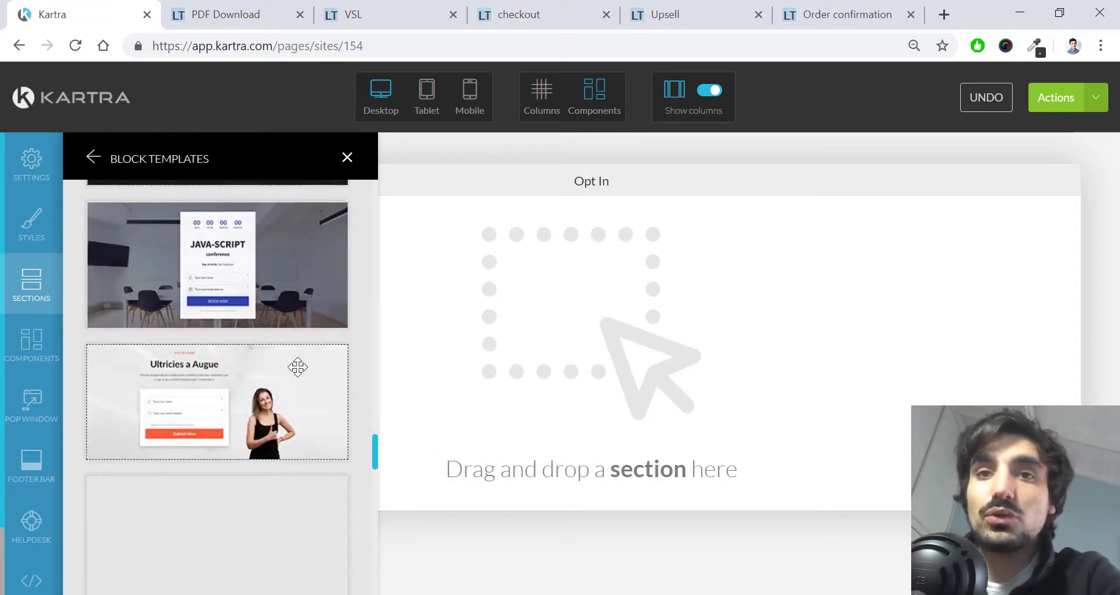
{"action": "scroll", "coordinate": [298, 366], "scroll_direction": "down", "scroll_amount": 10}
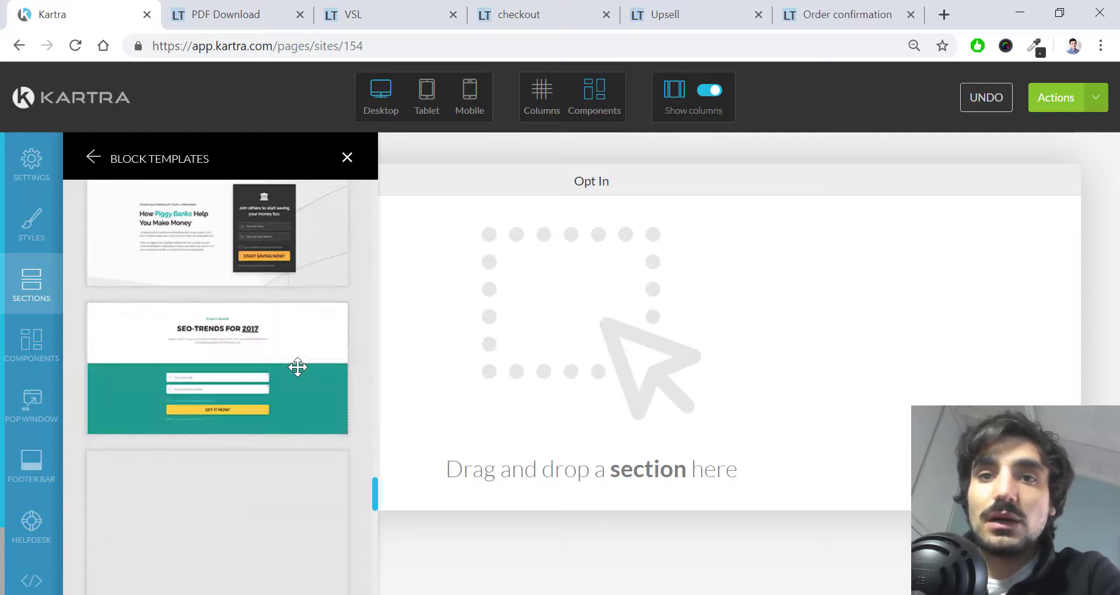
{"action": "scroll", "coordinate": [297, 367], "scroll_direction": "down", "scroll_amount": 10}
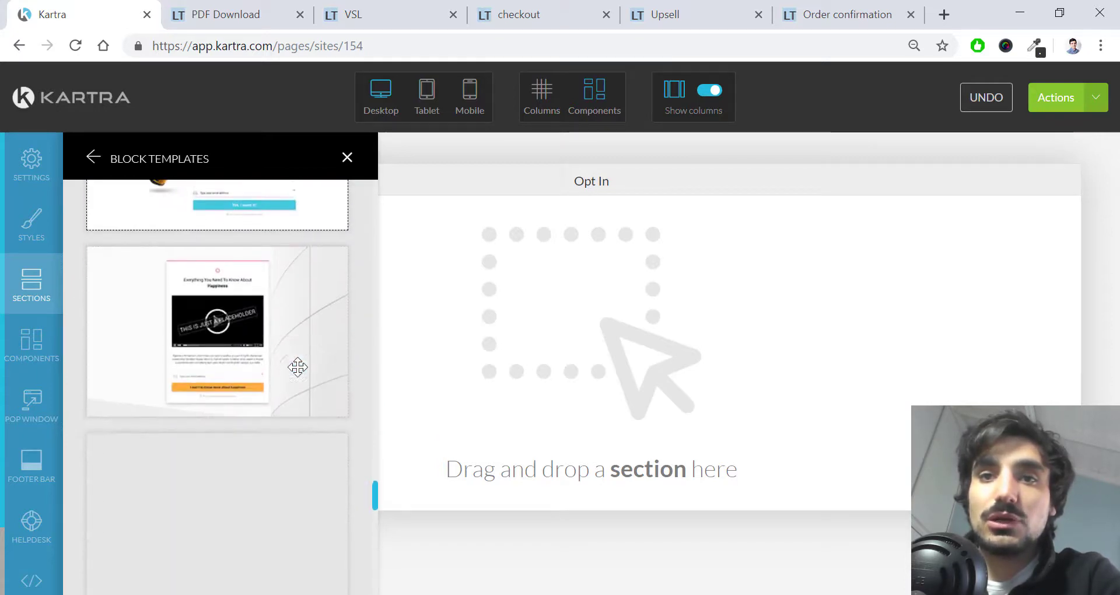
{"action": "left_click_drag", "start_coordinate": [298, 367], "coordinate": [571, 262]}
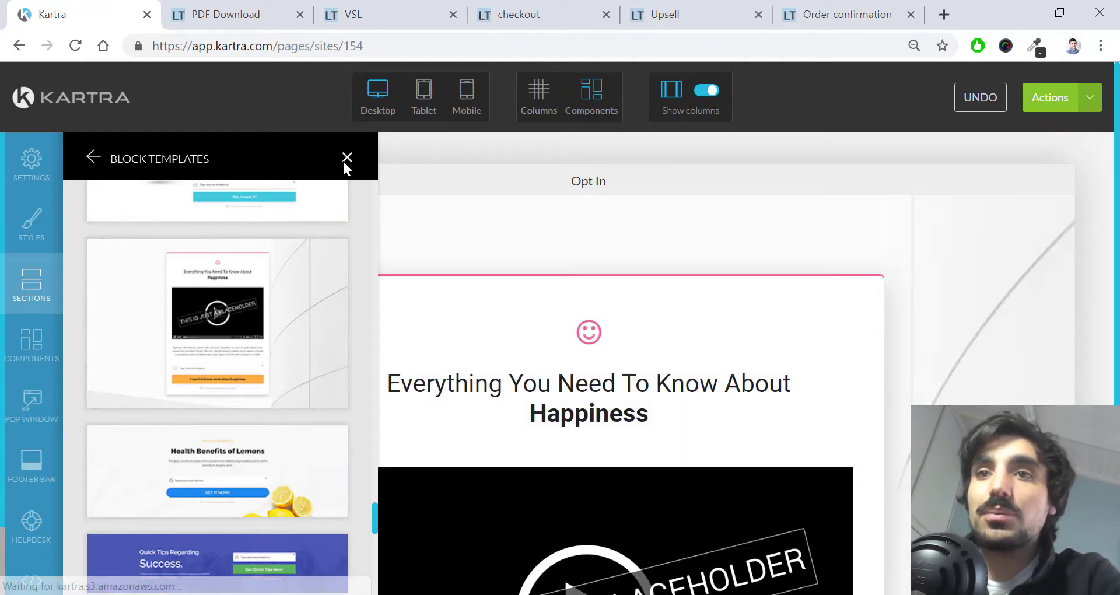
{"action": "left_click", "coordinate": [348, 158]}
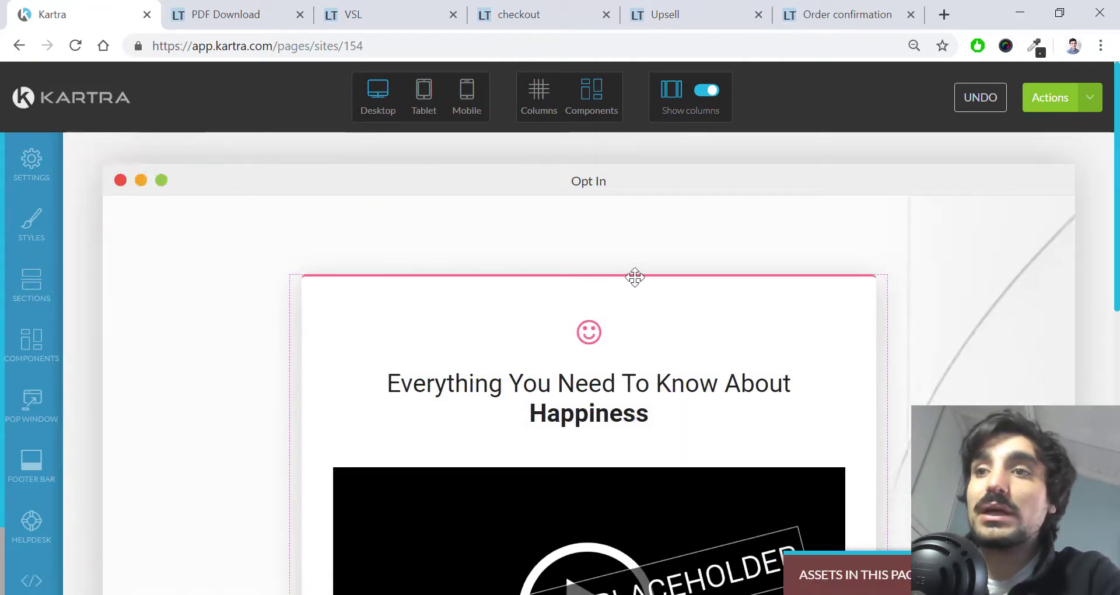
{"action": "scroll", "coordinate": [635, 278], "scroll_direction": "down", "scroll_amount": 5}
{"action": "scroll", "coordinate": [635, 277], "scroll_direction": "up", "scroll_amount": 2}
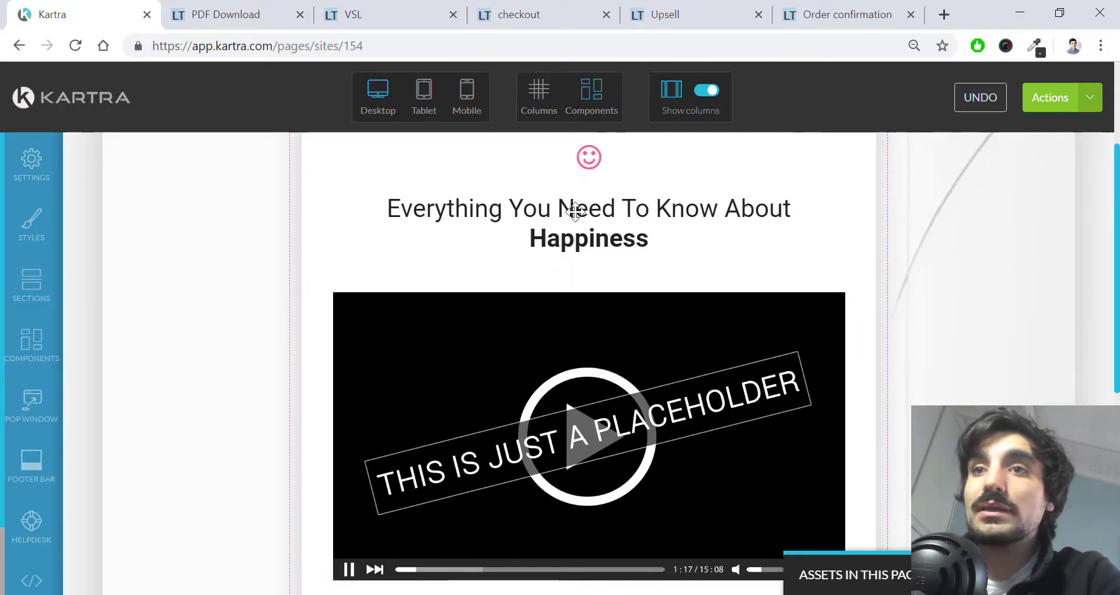
{"action": "scroll", "coordinate": [572, 224], "scroll_direction": "down", "scroll_amount": 2}
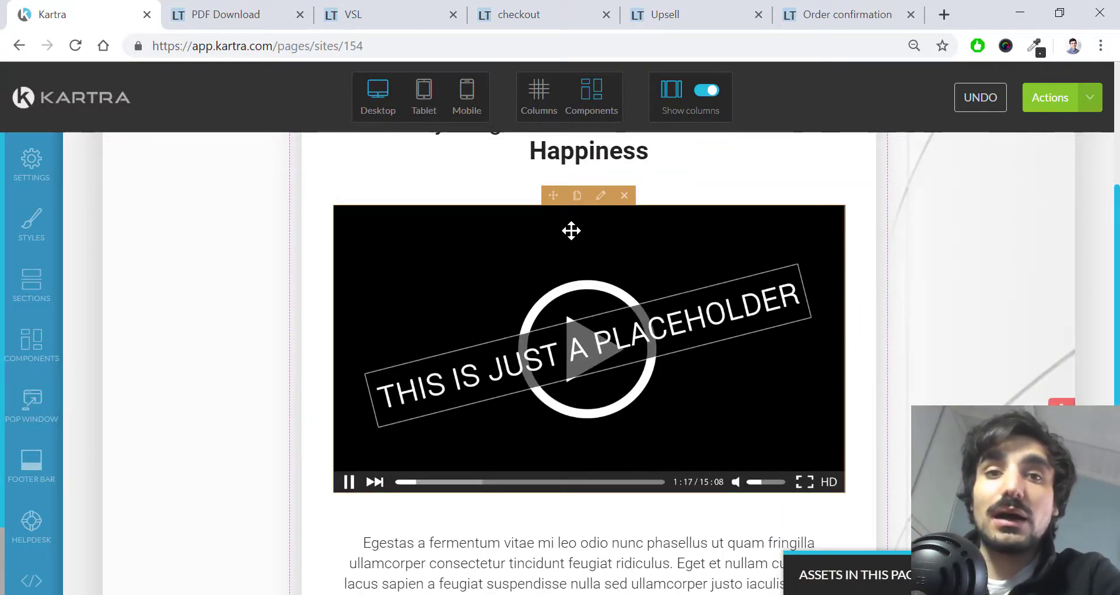
{"action": "scroll", "coordinate": [602, 282], "scroll_direction": "down", "scroll_amount": 3}
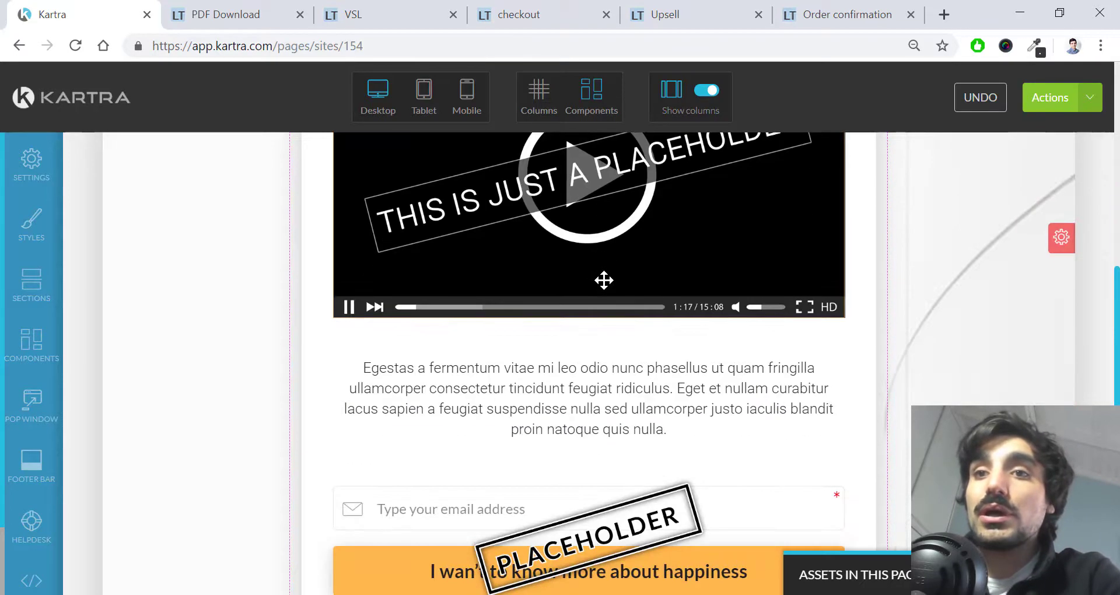
{"action": "scroll", "coordinate": [453, 358], "scroll_direction": "down", "scroll_amount": 2}
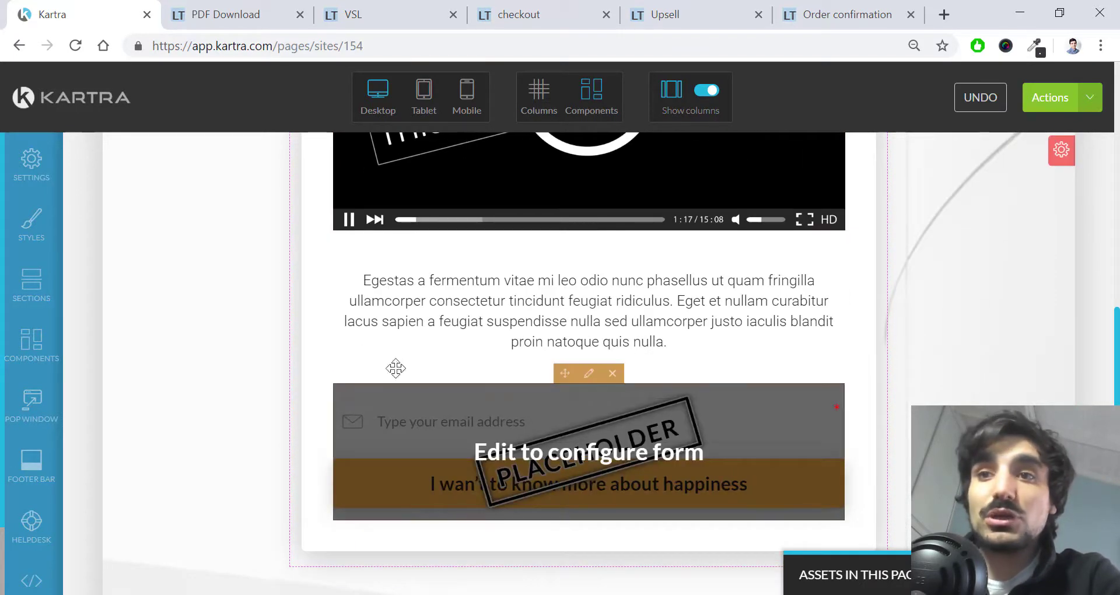
{"action": "left_click", "coordinate": [600, 466]}
{"action": "scroll", "coordinate": [600, 465], "scroll_direction": "up", "scroll_amount": 10}
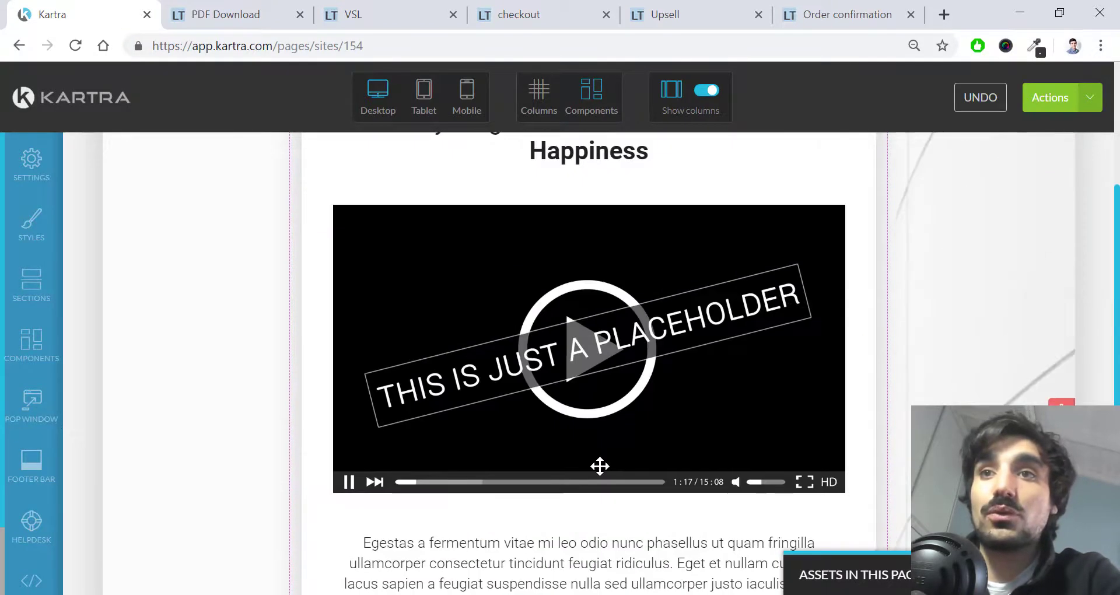
{"action": "mouse_move", "coordinate": [591, 332]}
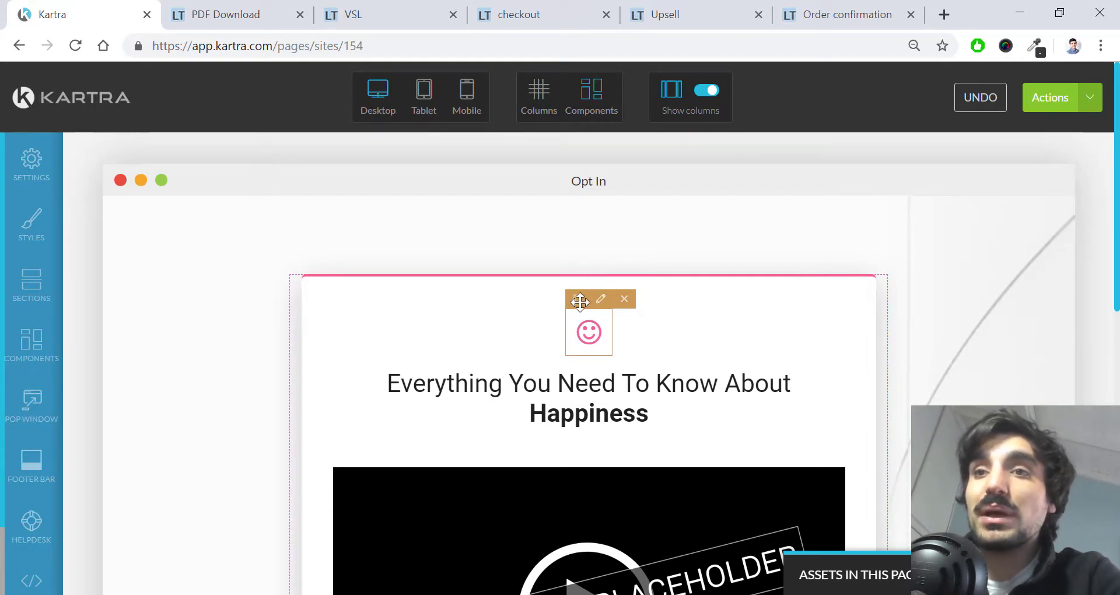
Step: Swap the smiley icon for the Skype icon coloured rgb(185, 124, 144)
{"action": "left_click", "coordinate": [601, 298]}
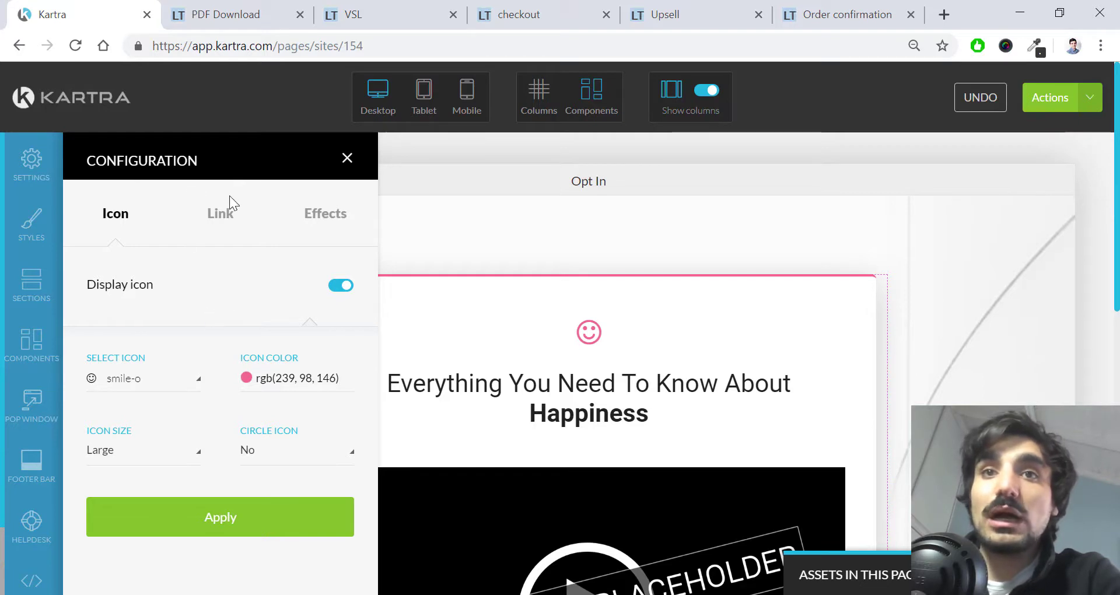
{"action": "left_click", "coordinate": [182, 387]}
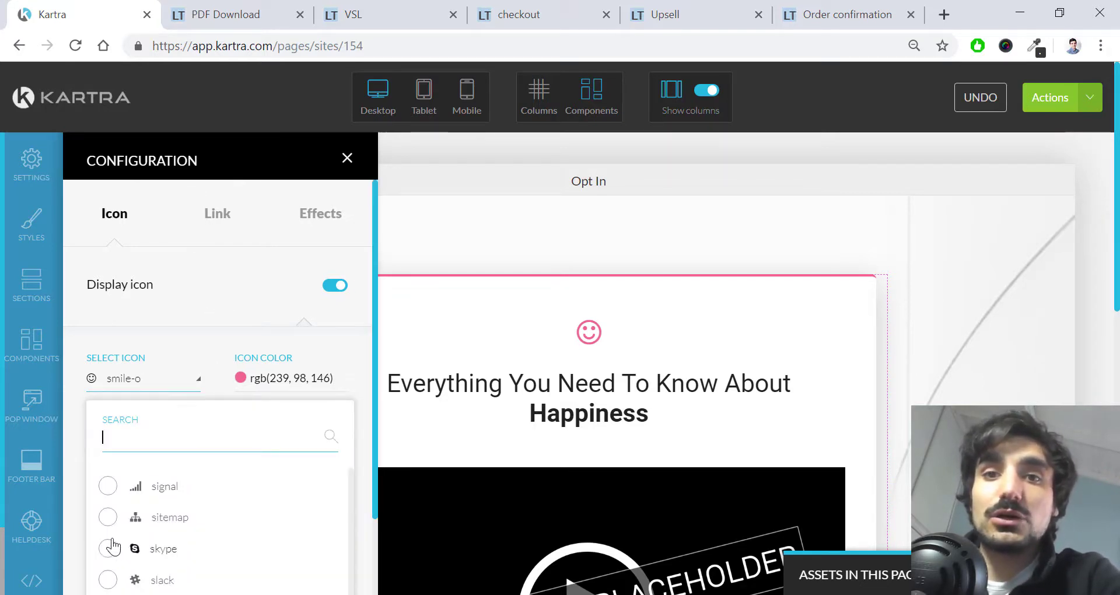
{"action": "left_click", "coordinate": [166, 549]}
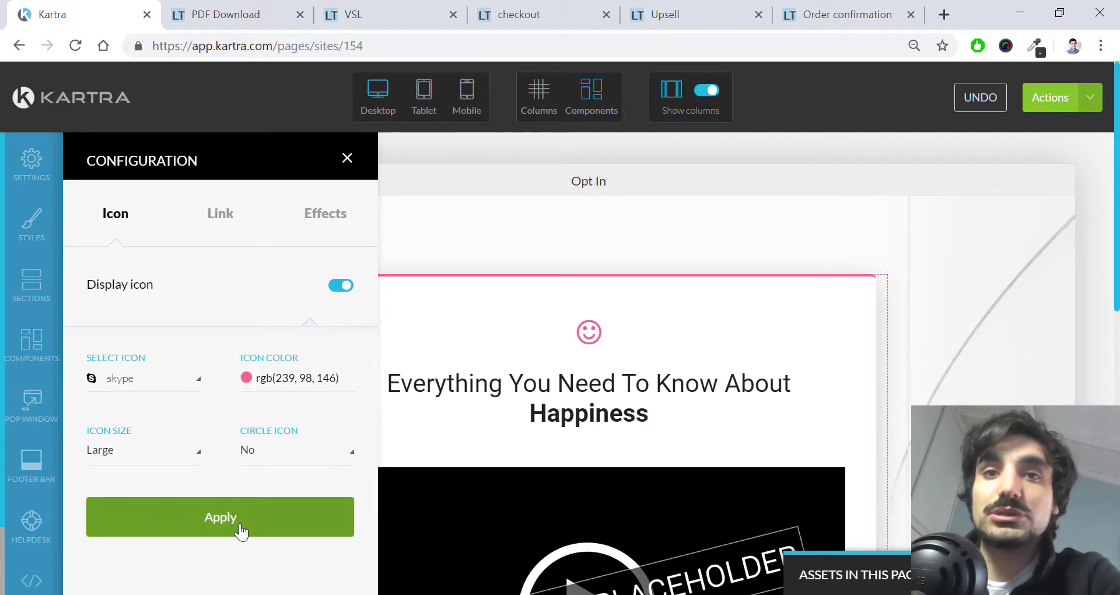
{"action": "left_click", "coordinate": [273, 386]}
{"action": "left_click_drag", "start_coordinate": [292, 457], "coordinate": [284, 432]}
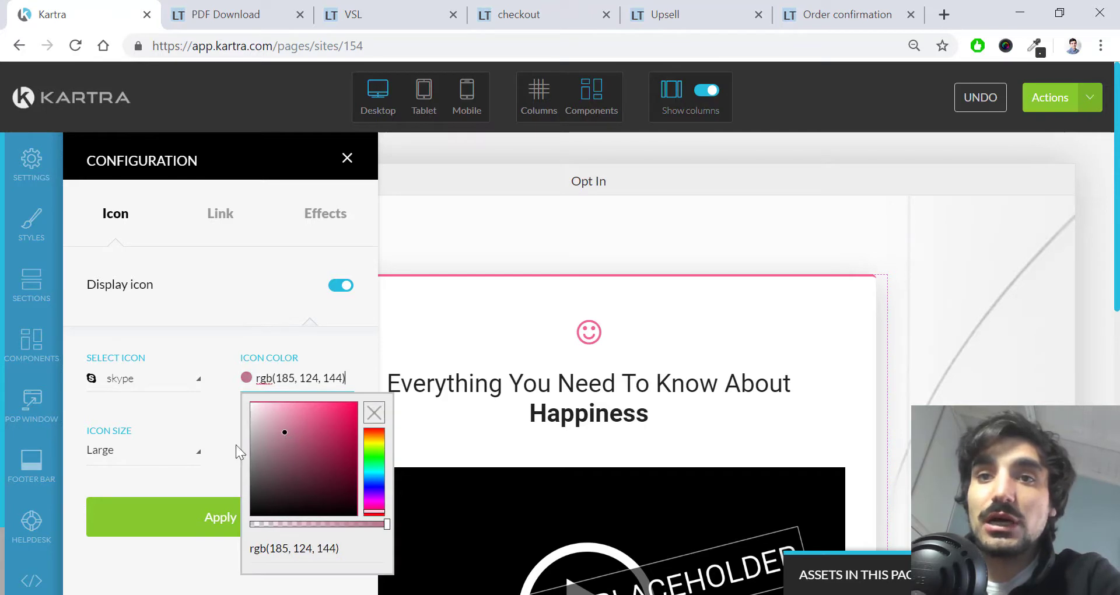
{"action": "left_click", "coordinate": [166, 474]}
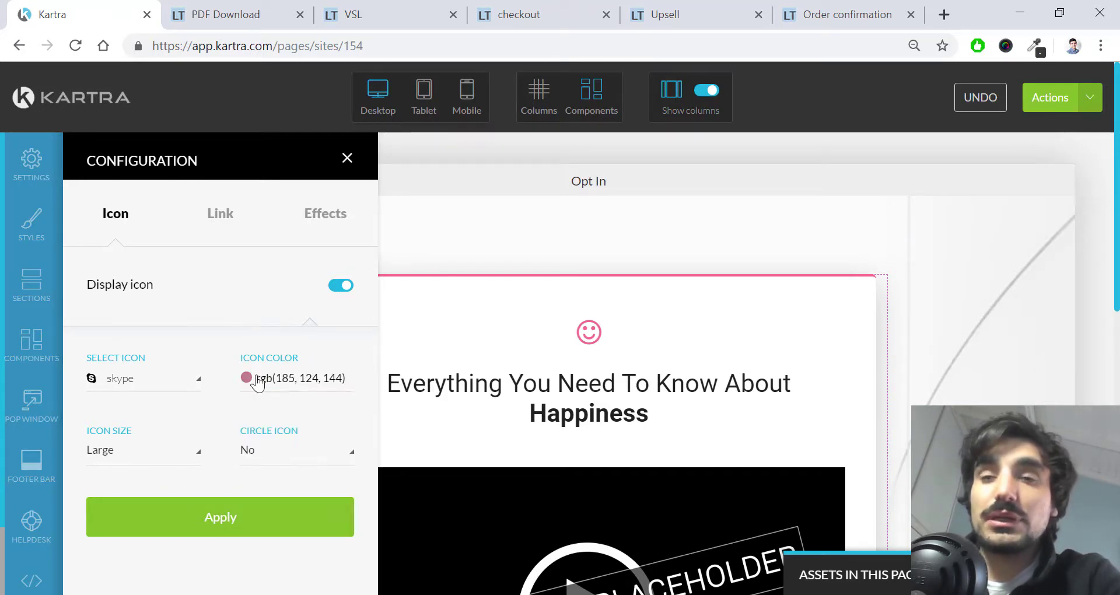
{"action": "left_click", "coordinate": [296, 384]}
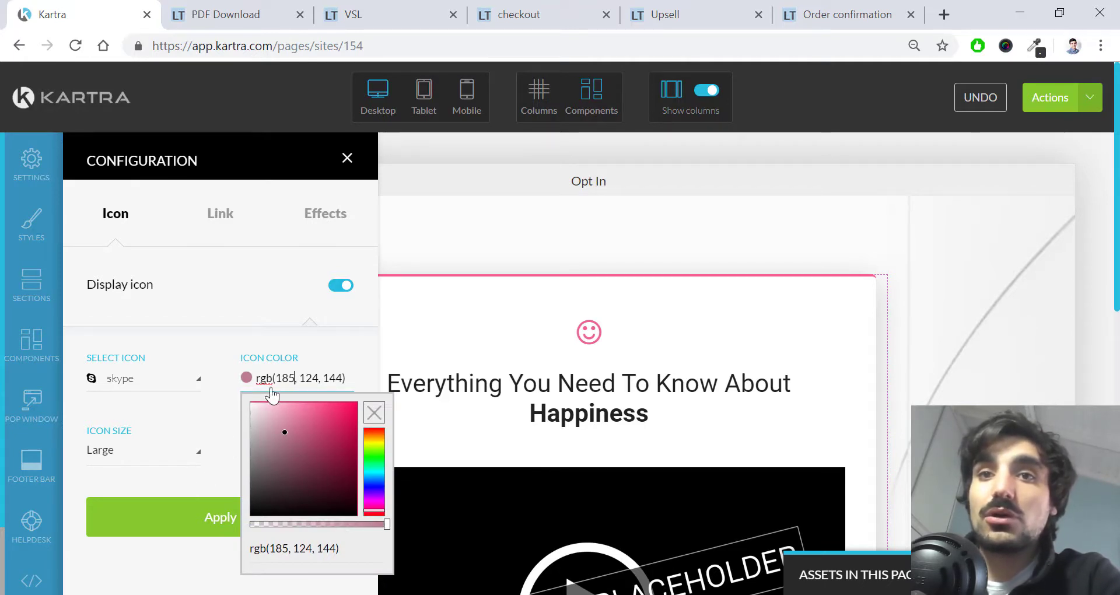
{"action": "left_click", "coordinate": [294, 380]}
{"action": "left_click", "coordinate": [299, 384]}
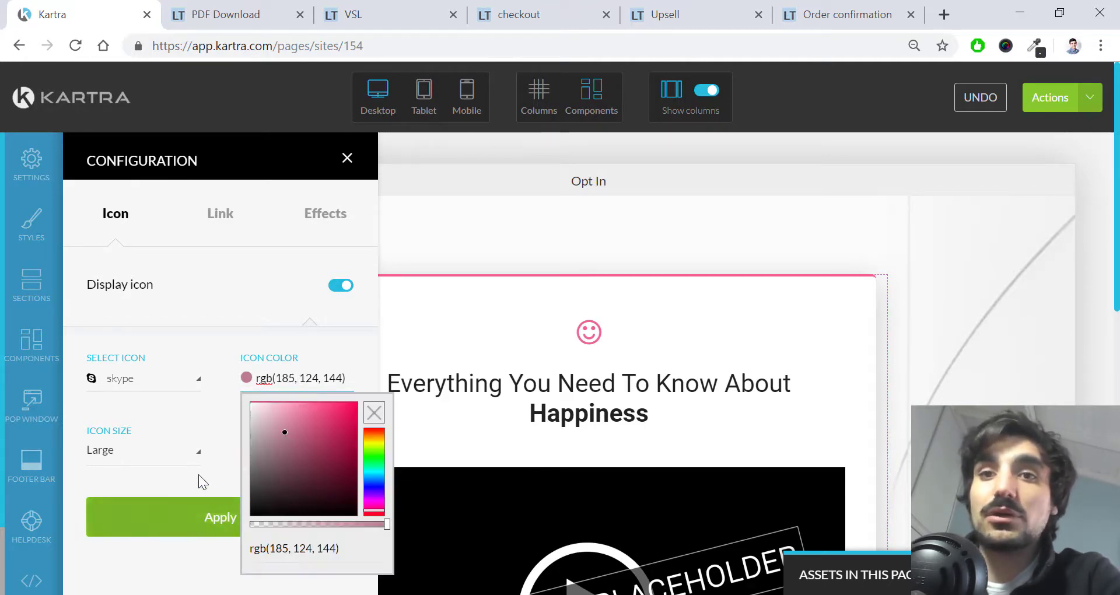
{"action": "left_click", "coordinate": [195, 469]}
Step: Set the Skype icon size to Giant and apply the changes to the page
{"action": "left_click", "coordinate": [195, 458]}
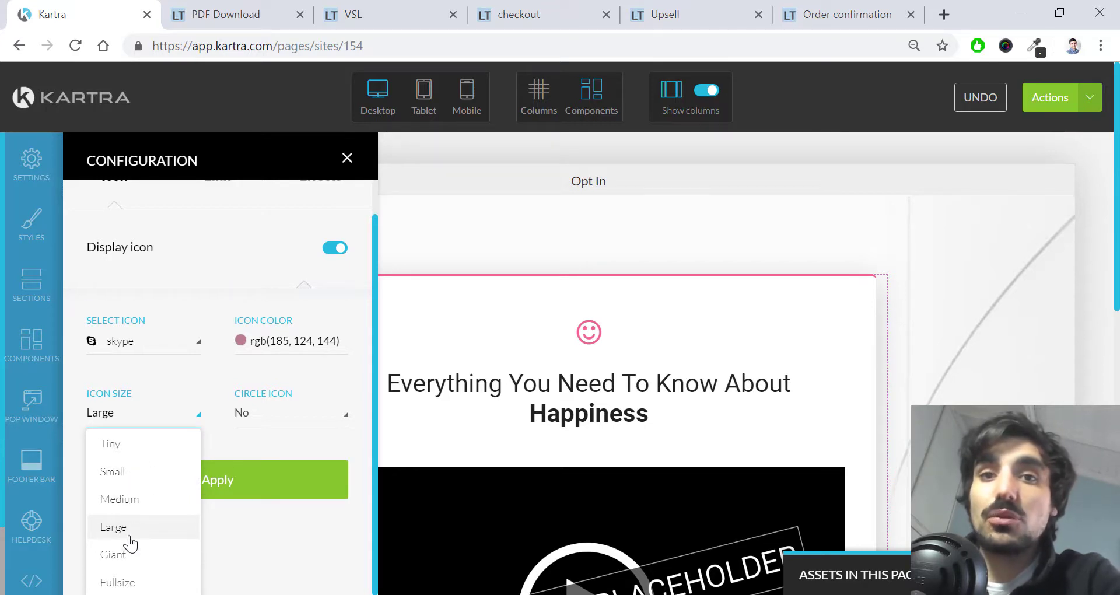
{"action": "left_click", "coordinate": [113, 555]}
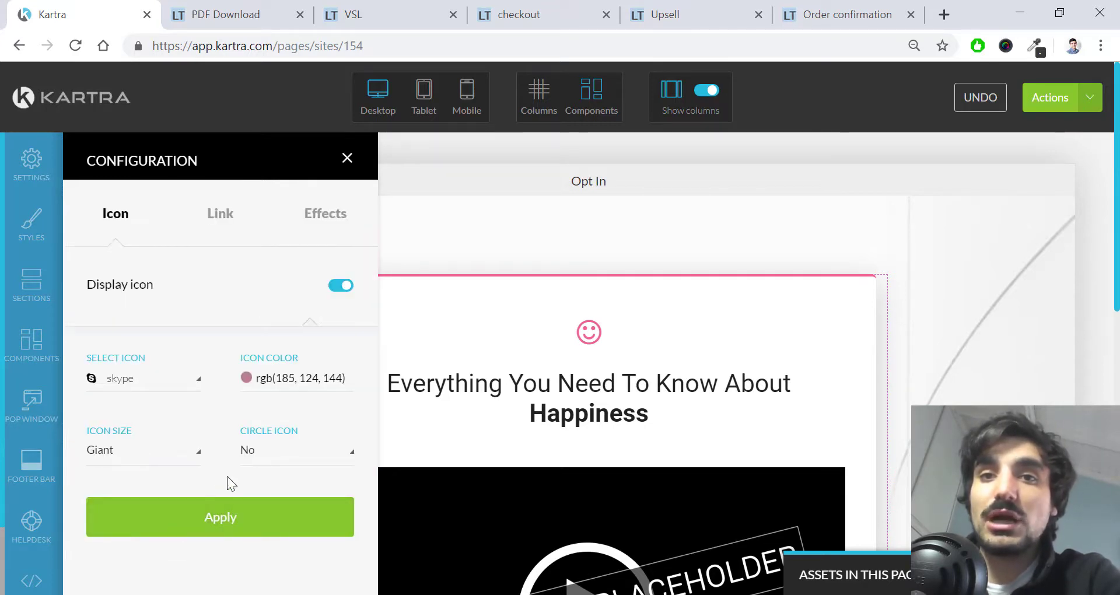
{"action": "left_click", "coordinate": [233, 211]}
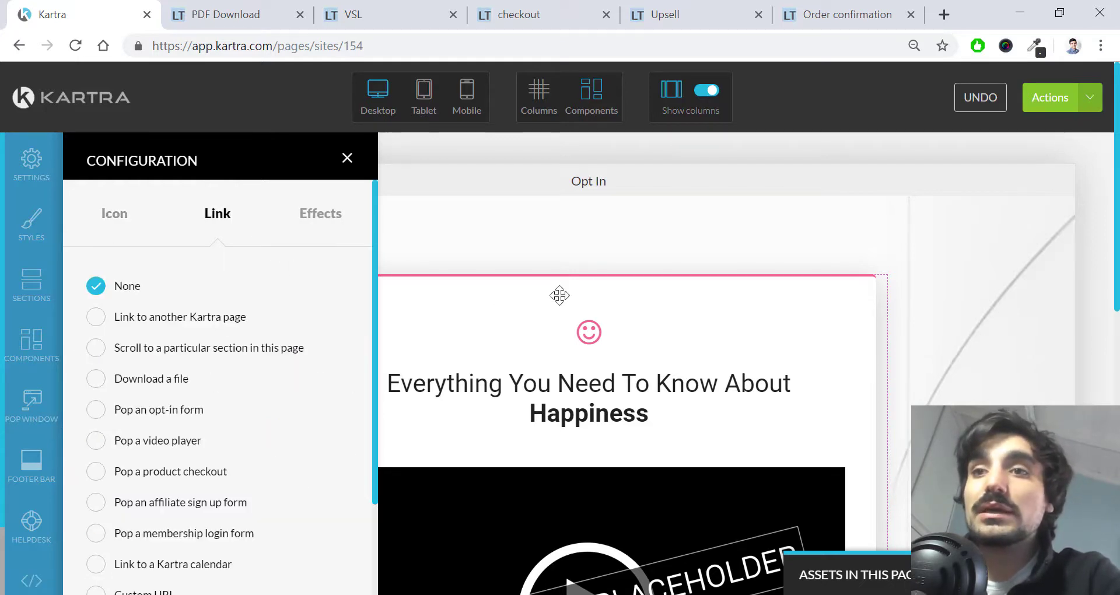
{"action": "left_click", "coordinate": [114, 214]}
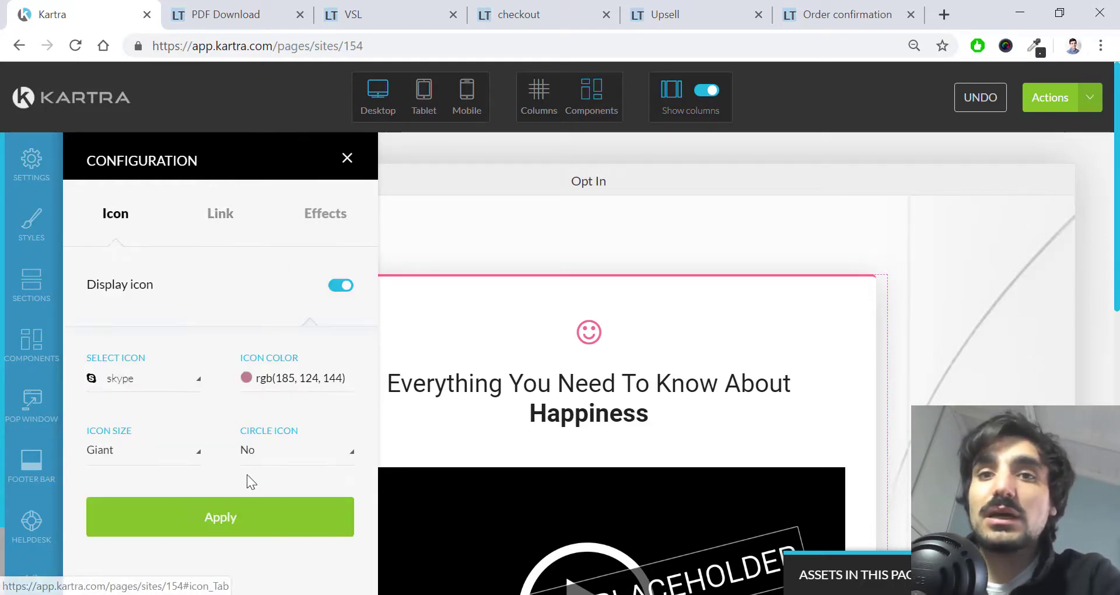
{"action": "left_click", "coordinate": [249, 517]}
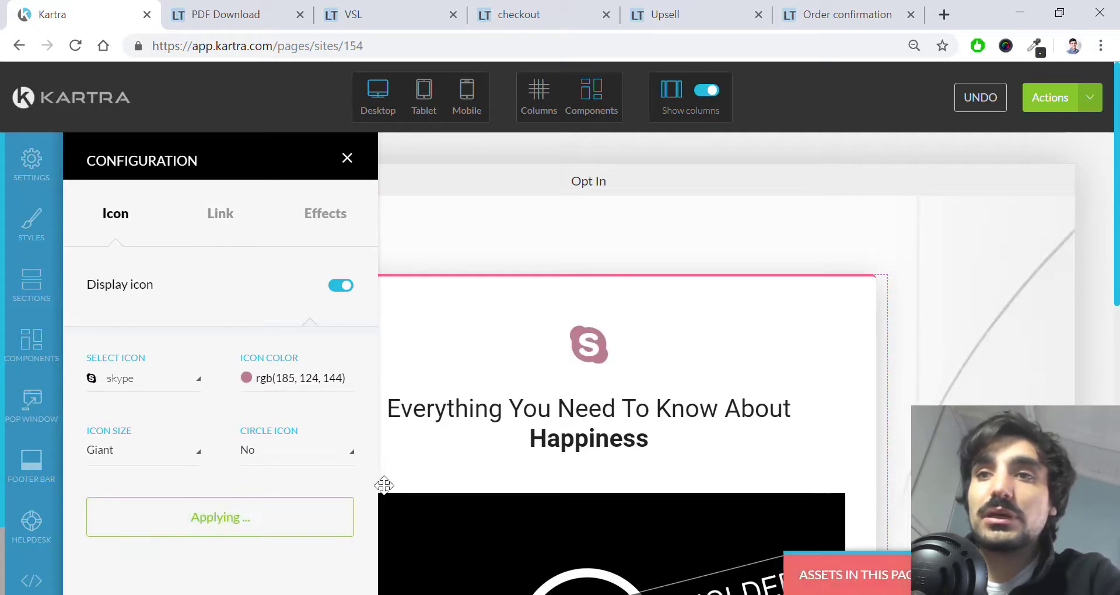
{"action": "left_click", "coordinate": [347, 157]}
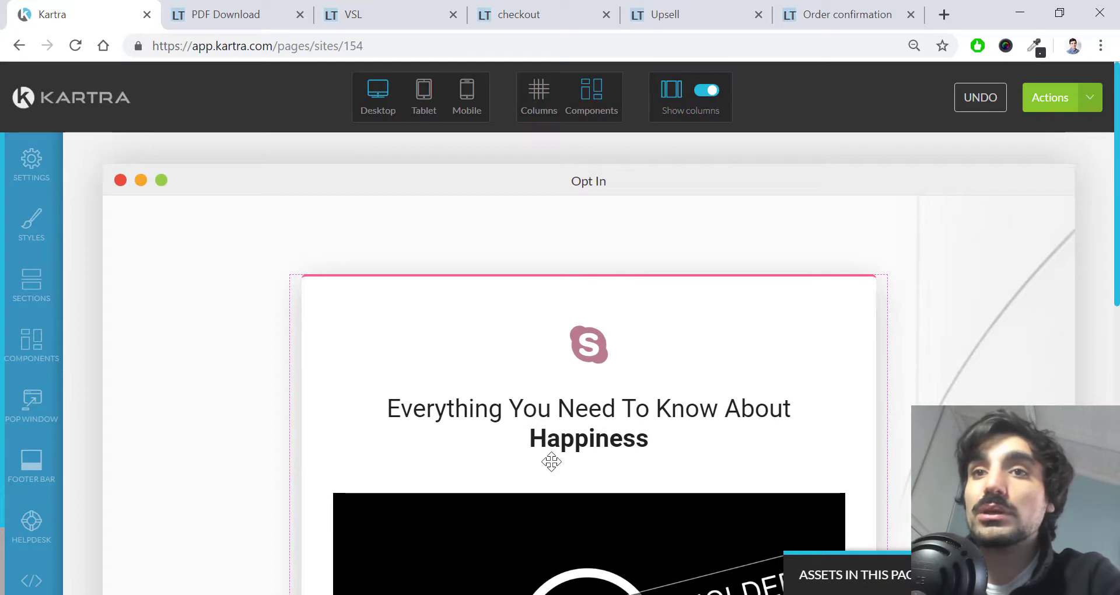
{"action": "scroll", "coordinate": [663, 299], "scroll_direction": "down", "scroll_amount": 2}
{"action": "scroll", "coordinate": [638, 277], "scroll_direction": "up", "scroll_amount": 2}
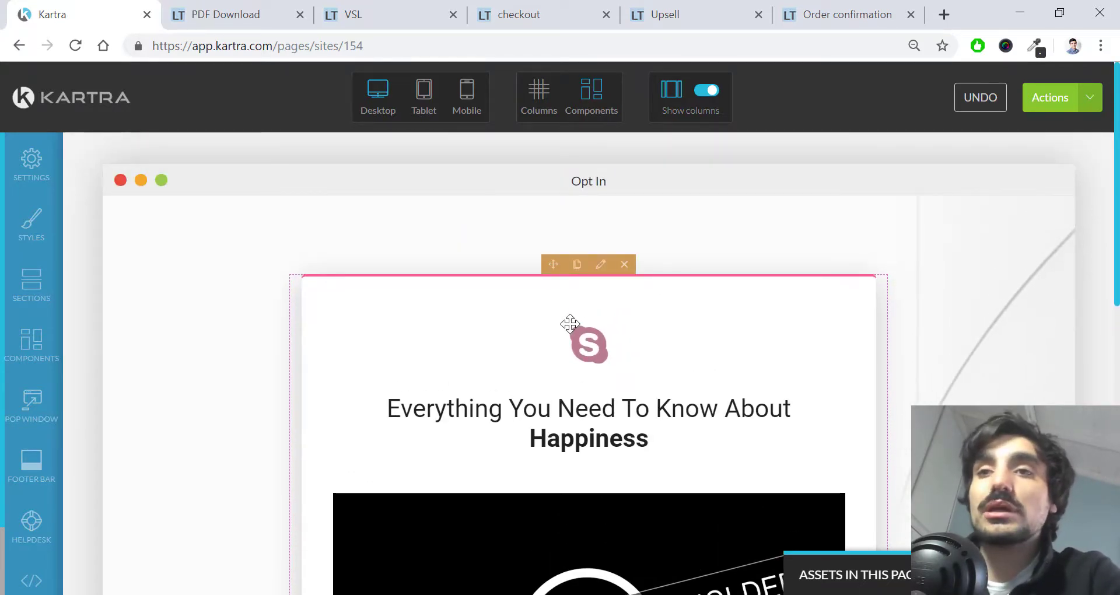
Step: Delete the Skype icon and change the headline to 'This is a nice and converting title'
{"action": "mouse_move", "coordinate": [579, 334]}
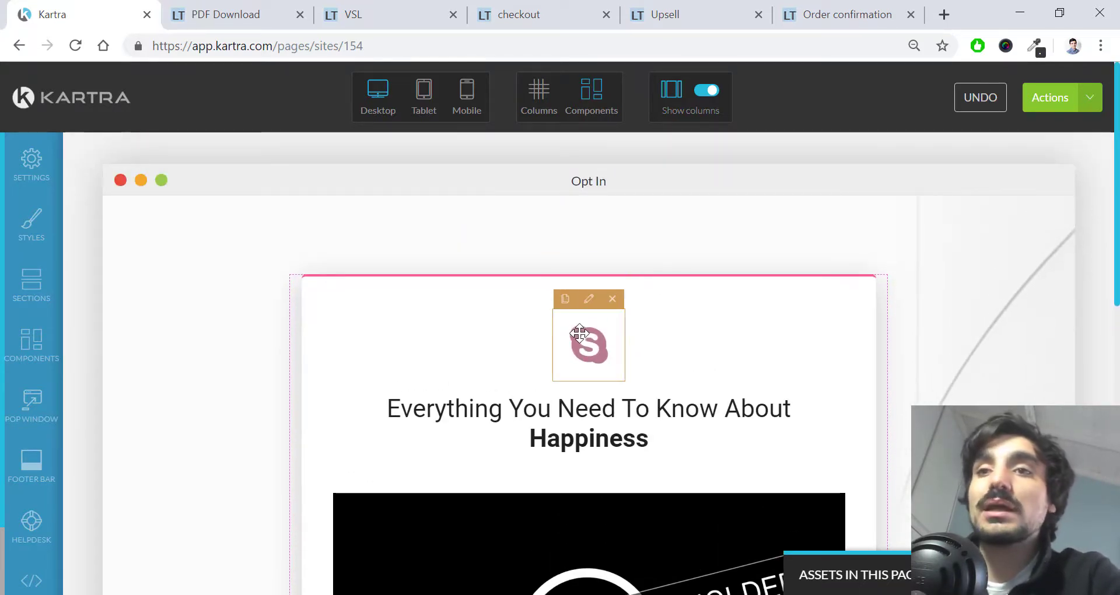
{"action": "left_click", "coordinate": [612, 299]}
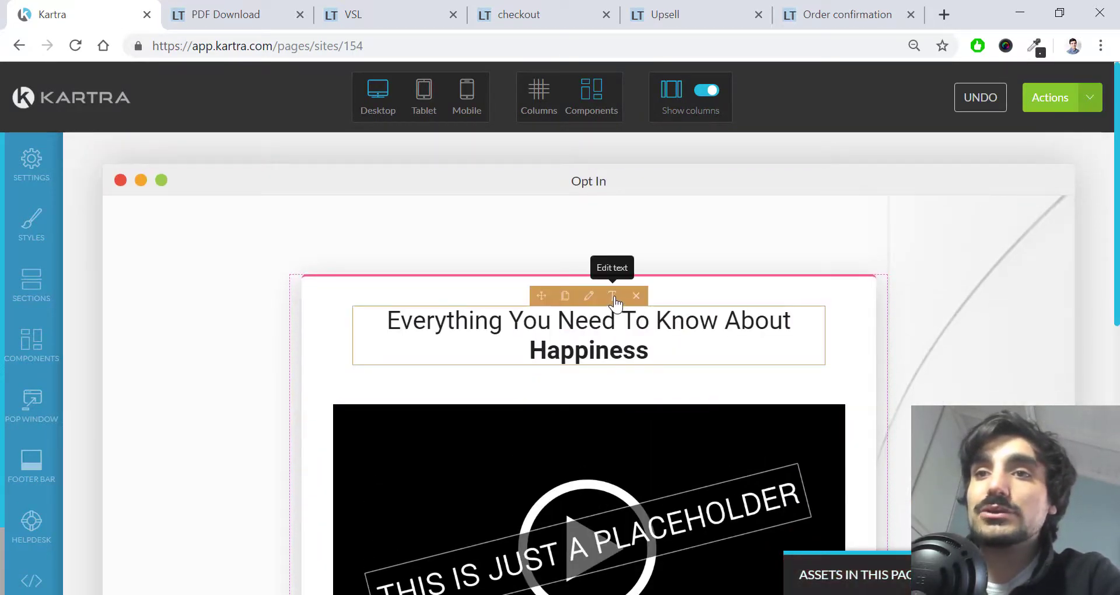
{"action": "left_click", "coordinate": [613, 271]}
{"action": "type", "text": "T"}
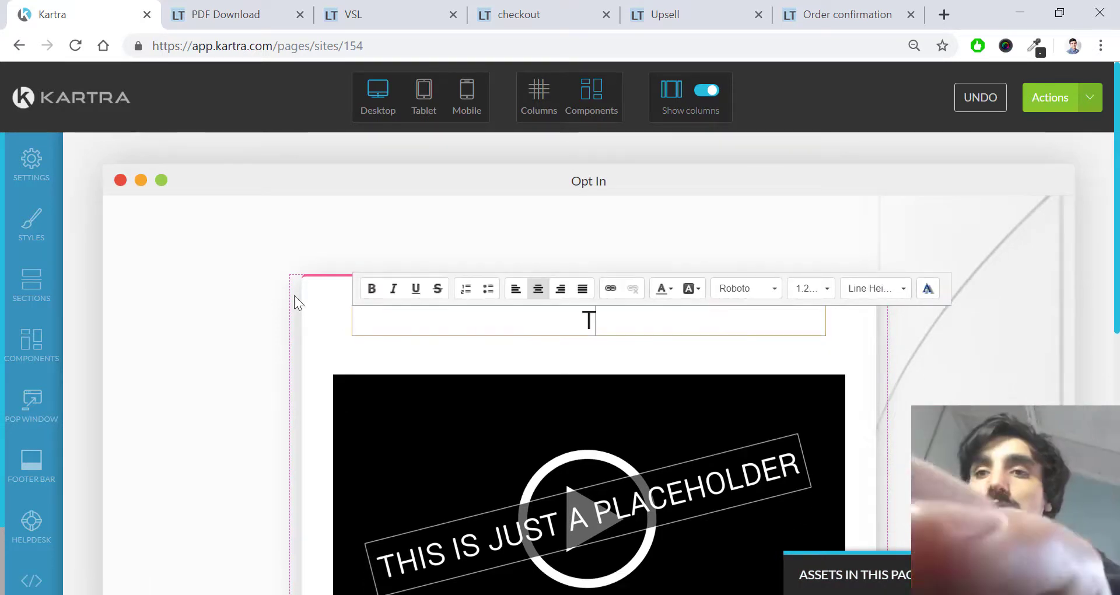
{"action": "type", "text": "his is a nice a"}
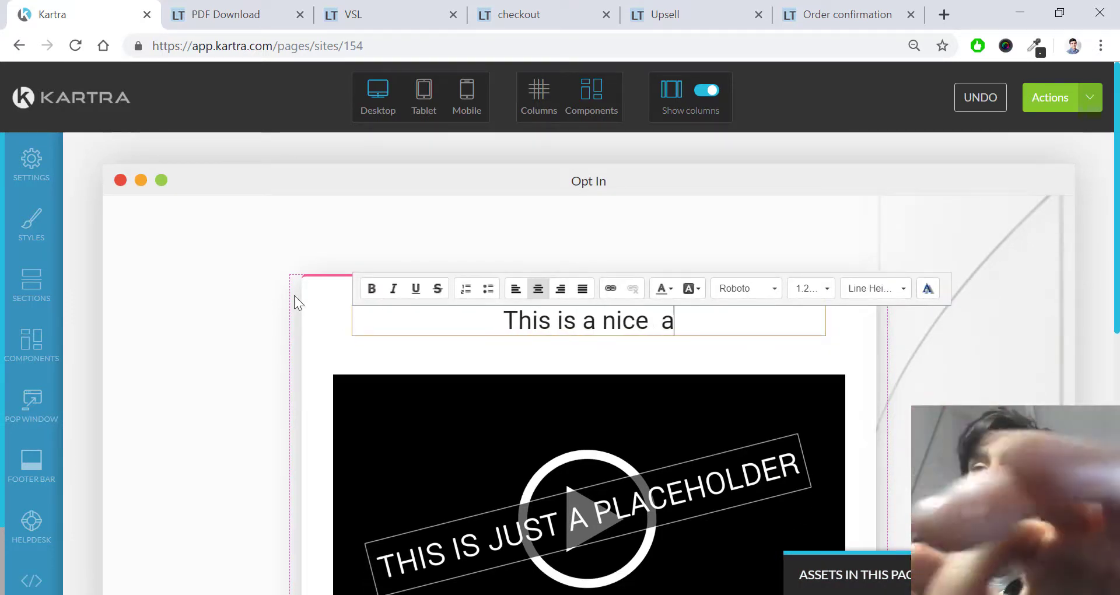
{"action": "type", "text": "nd converting"}
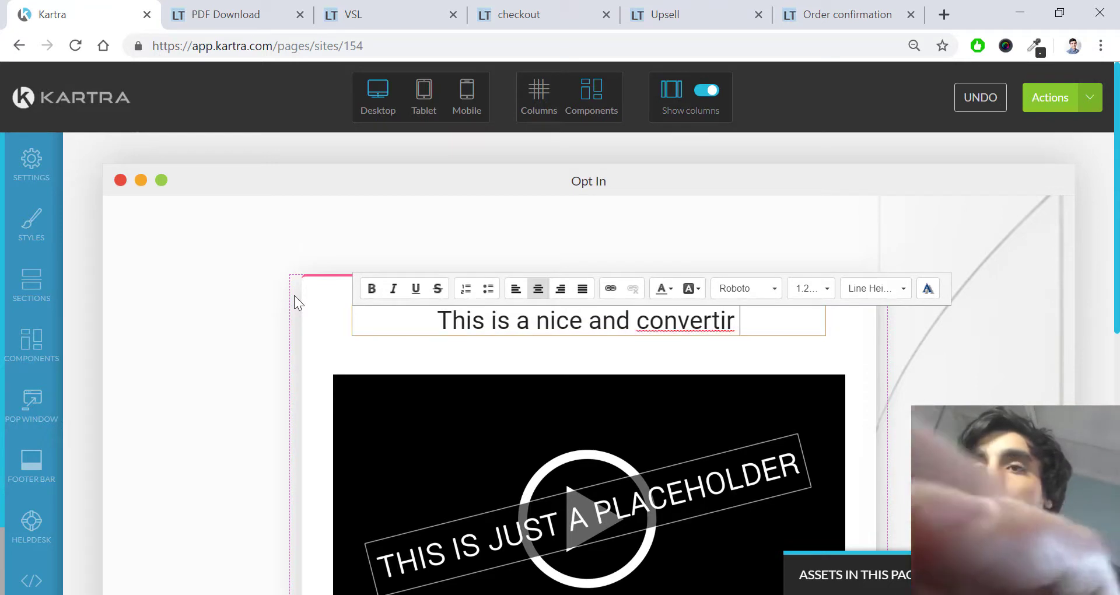
{"action": "type", "text": " title"}
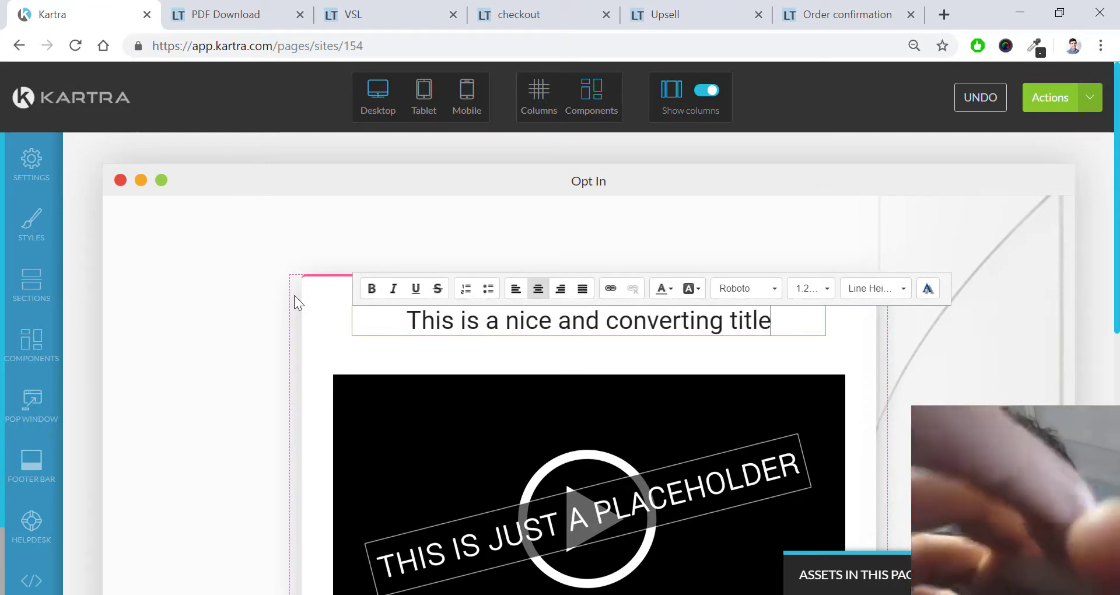
Step: Replace the body paragraph under the video with 'Description text'
{"action": "scroll", "coordinate": [365, 310], "scroll_direction": "down", "scroll_amount": 3}
{"action": "scroll", "coordinate": [654, 305], "scroll_direction": "down", "scroll_amount": 3}
{"action": "left_click", "coordinate": [545, 379]}
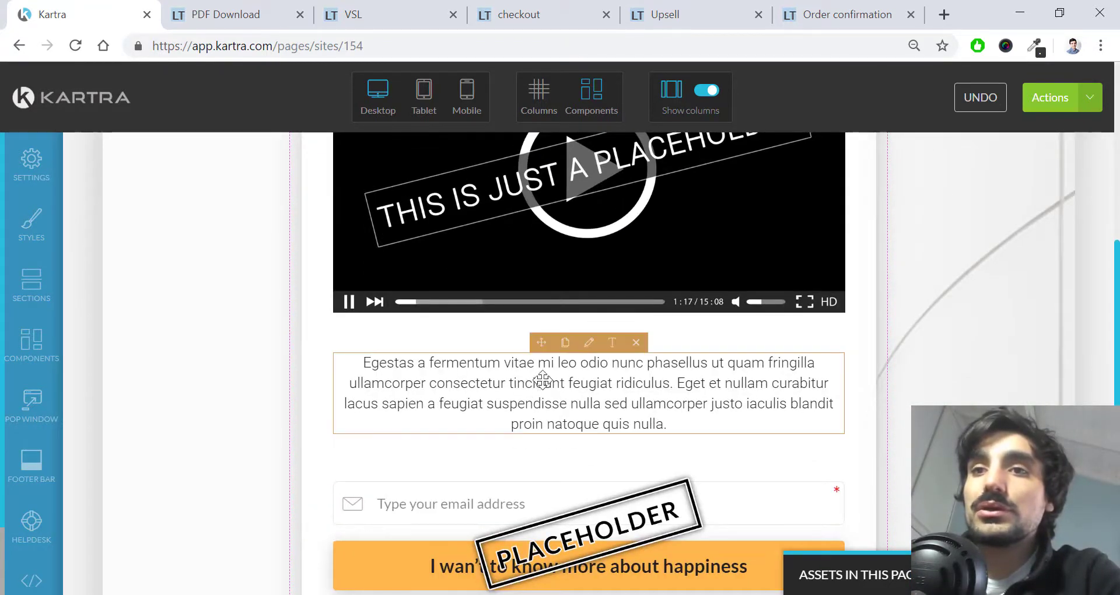
{"action": "left_click", "coordinate": [601, 368]}
{"action": "key", "text": "ctrl+a"}
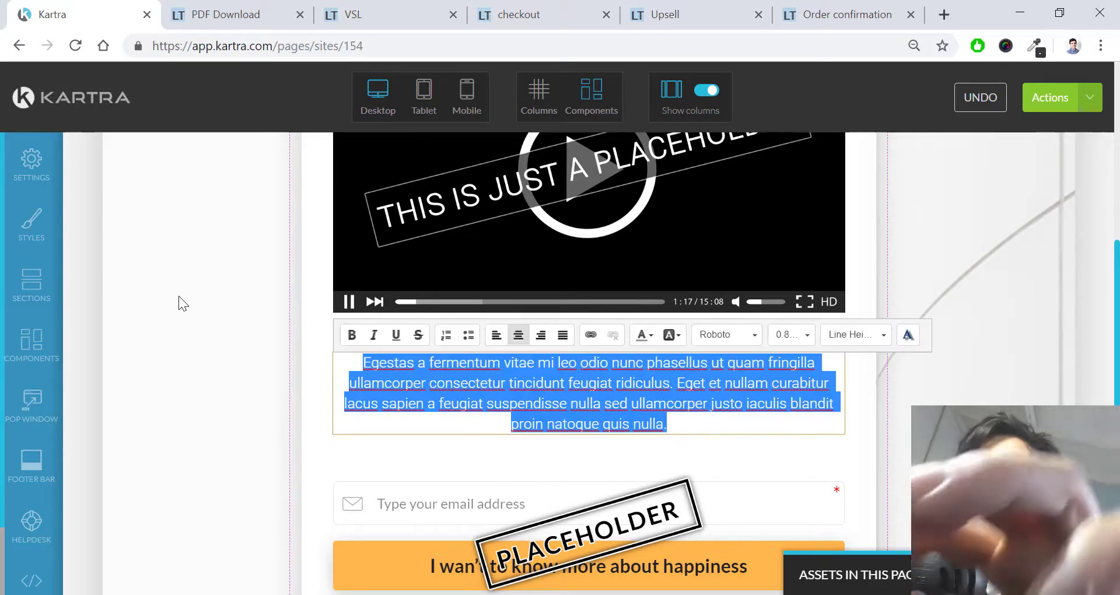
{"action": "type", "text": "Description text"}
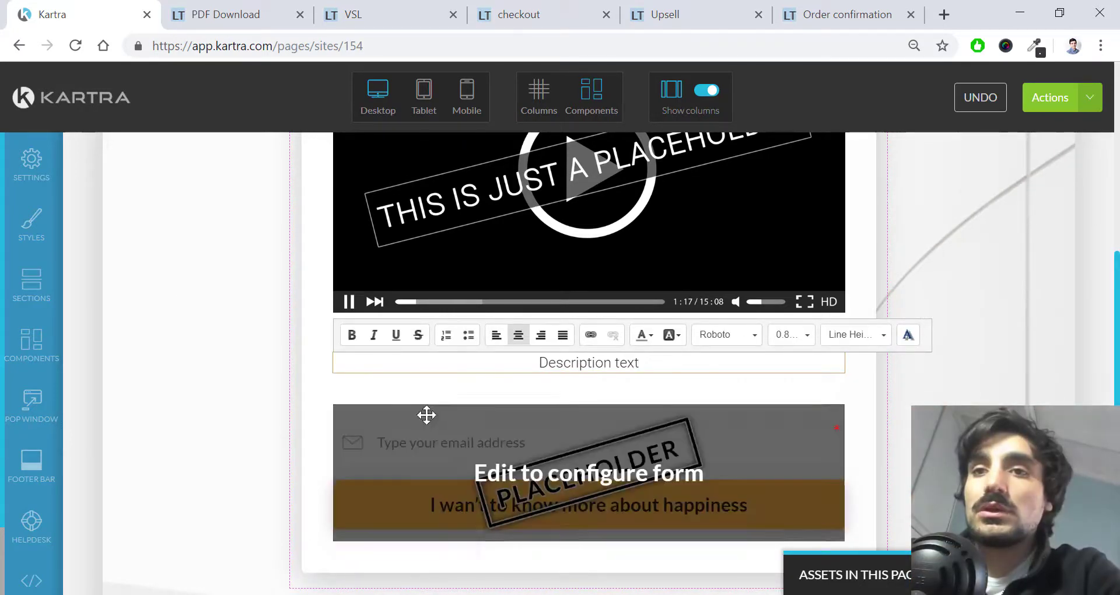
{"action": "left_click", "coordinate": [449, 394]}
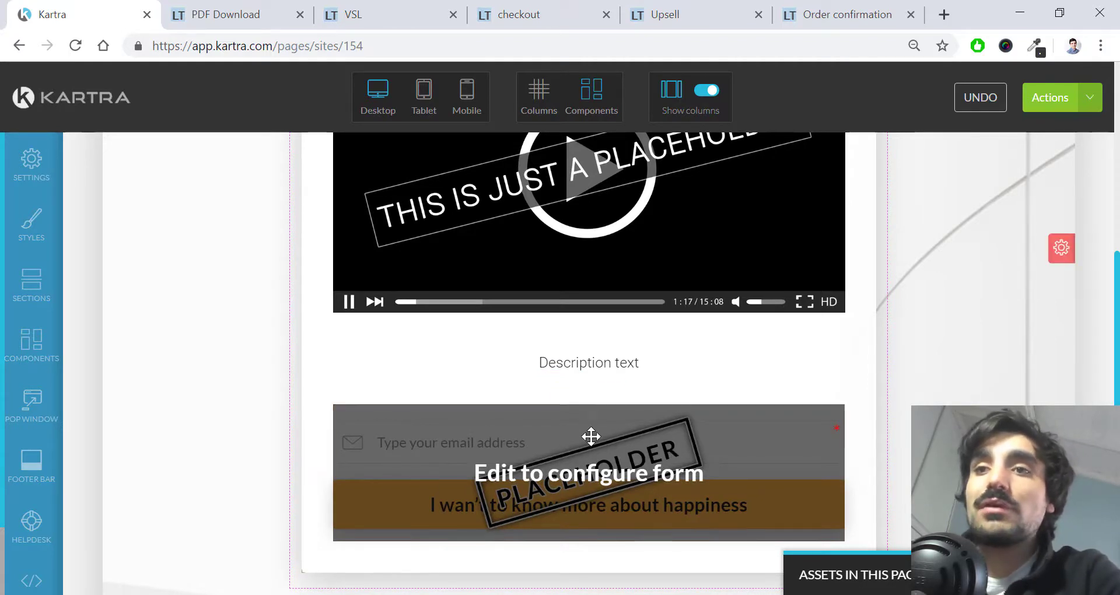
Step: From the form block's settings, create a new placeholder opt-in form called 'Opt in form for the funnel'
{"action": "left_click", "coordinate": [590, 397]}
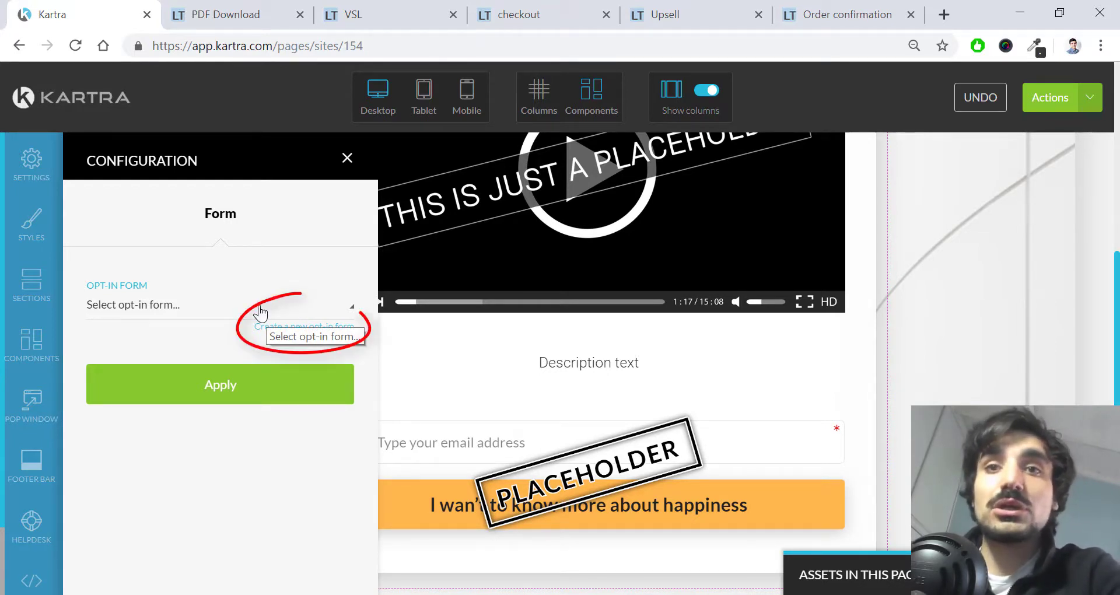
{"action": "left_click", "coordinate": [305, 328]}
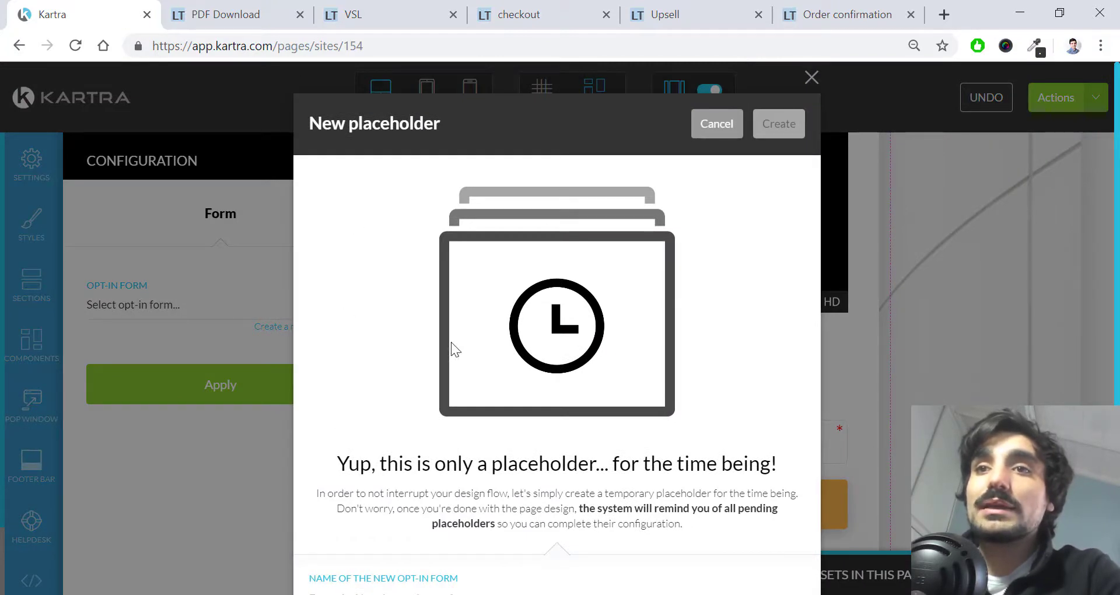
{"action": "scroll", "coordinate": [374, 419], "scroll_direction": "down", "scroll_amount": 2}
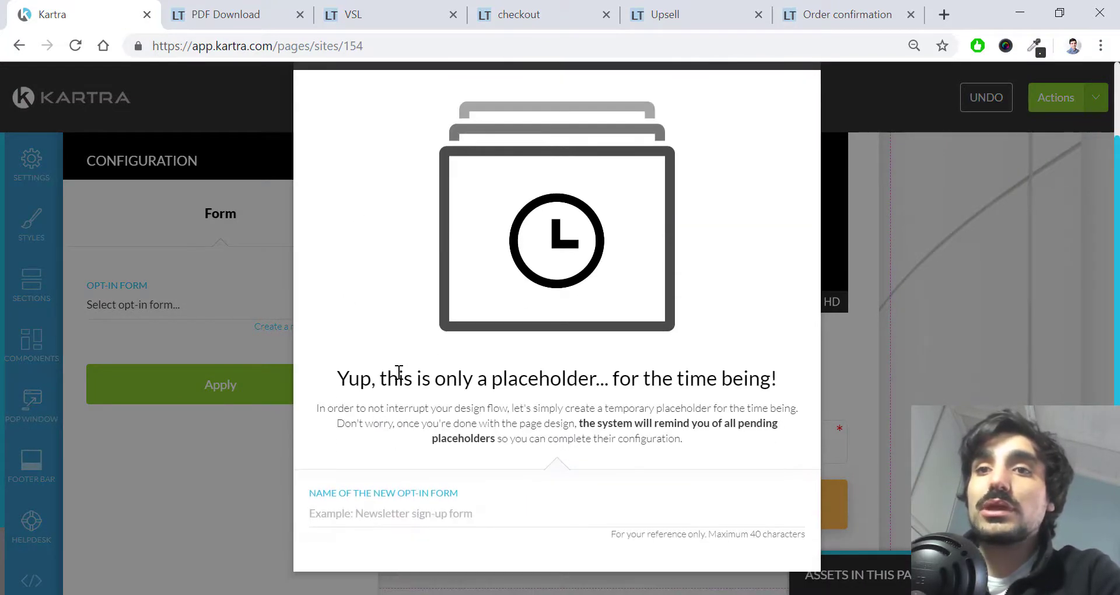
{"action": "left_click_drag", "start_coordinate": [387, 379], "coordinate": [760, 381]}
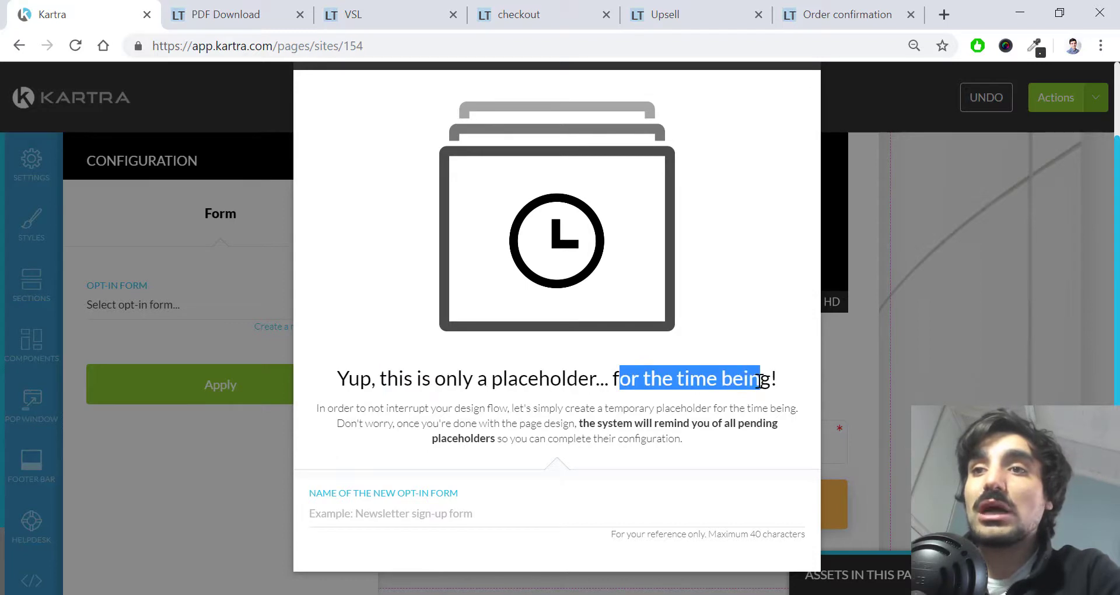
{"action": "scroll", "coordinate": [584, 441], "scroll_direction": "up", "scroll_amount": 2}
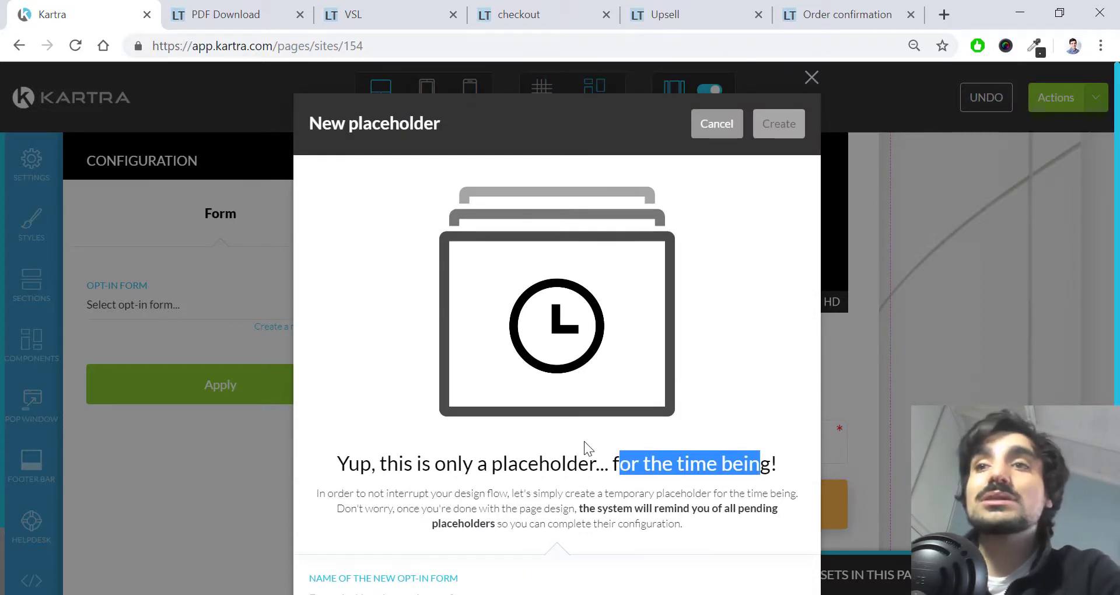
{"action": "scroll", "coordinate": [583, 441], "scroll_direction": "down", "scroll_amount": 2}
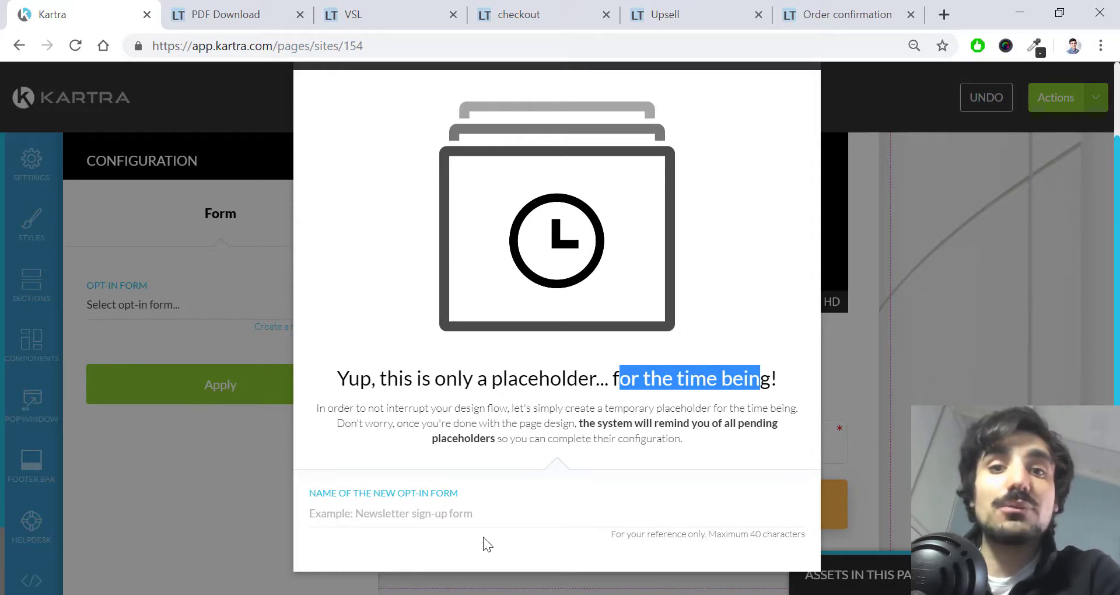
{"action": "left_click", "coordinate": [494, 506]}
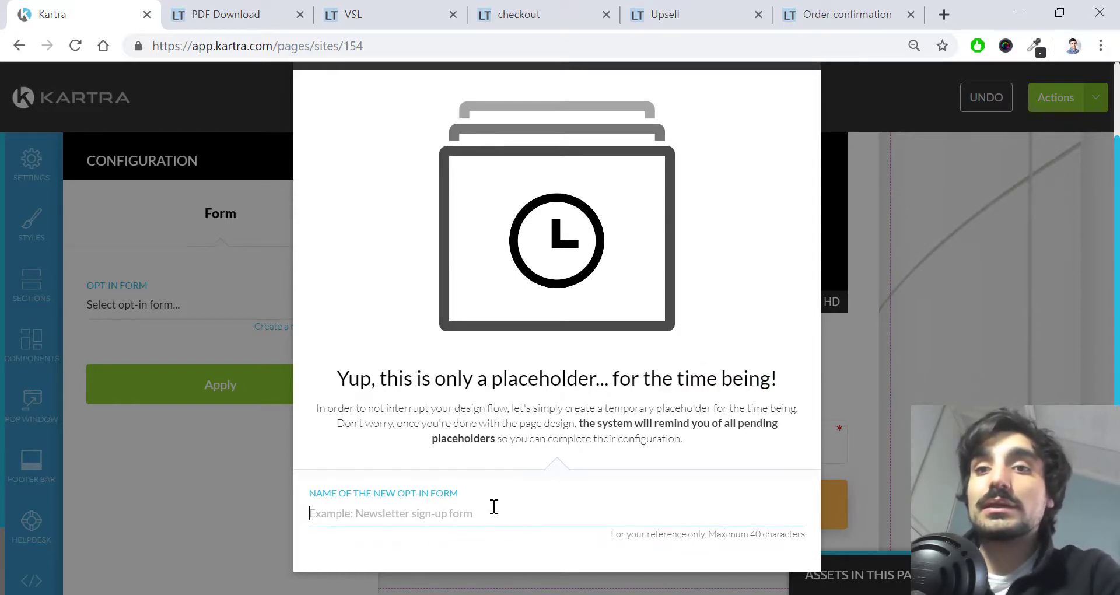
{"action": "type", "text": "Opt in f"}
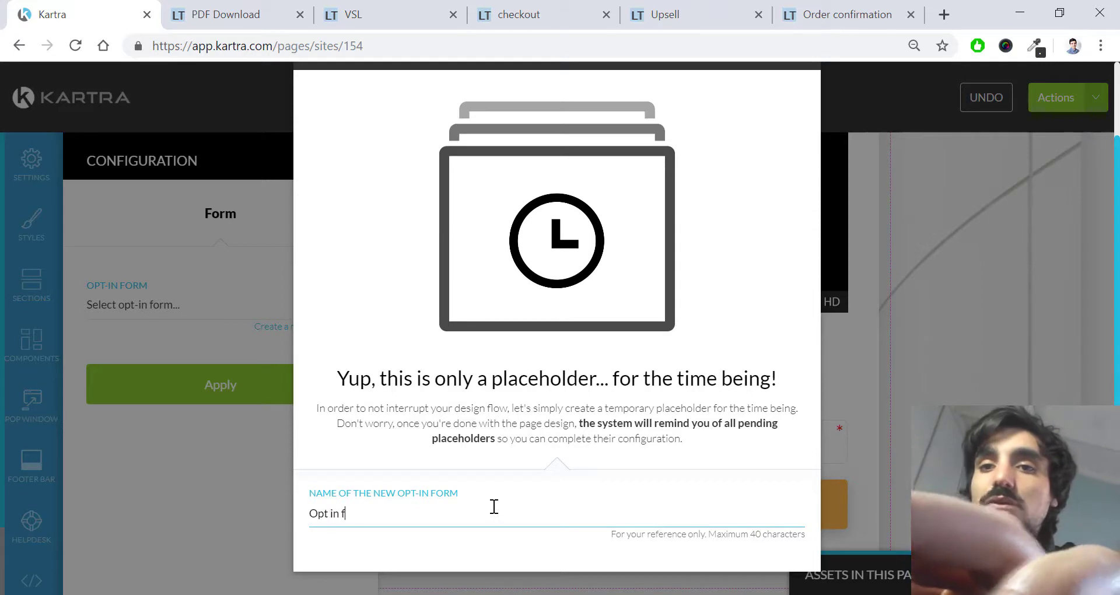
{"action": "type", "text": "orm for the funnel"}
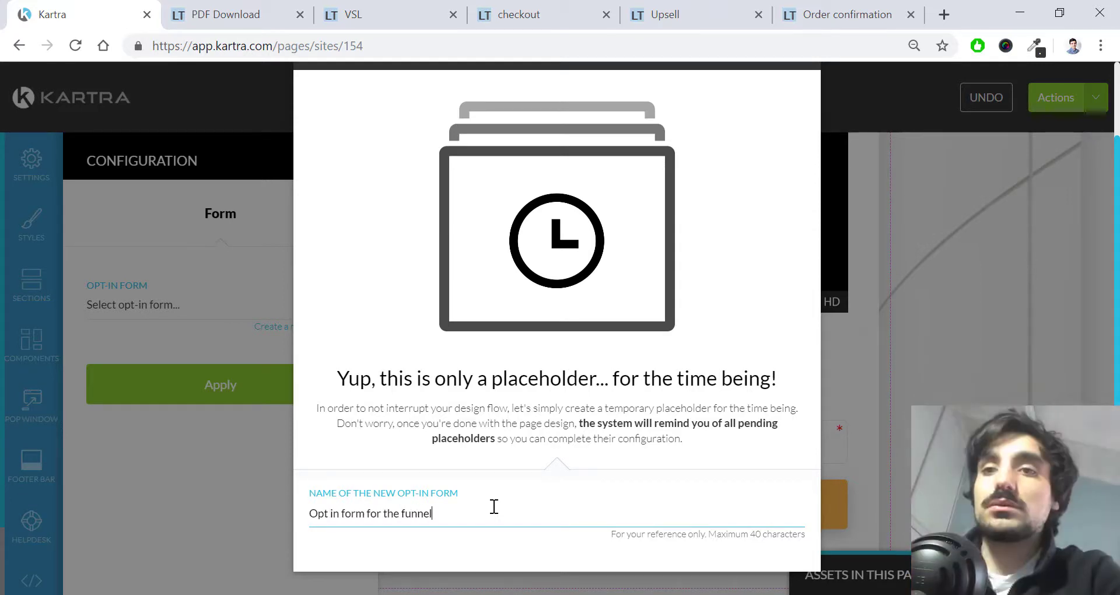
{"action": "scroll", "coordinate": [496, 505], "scroll_direction": "up", "scroll_amount": 2}
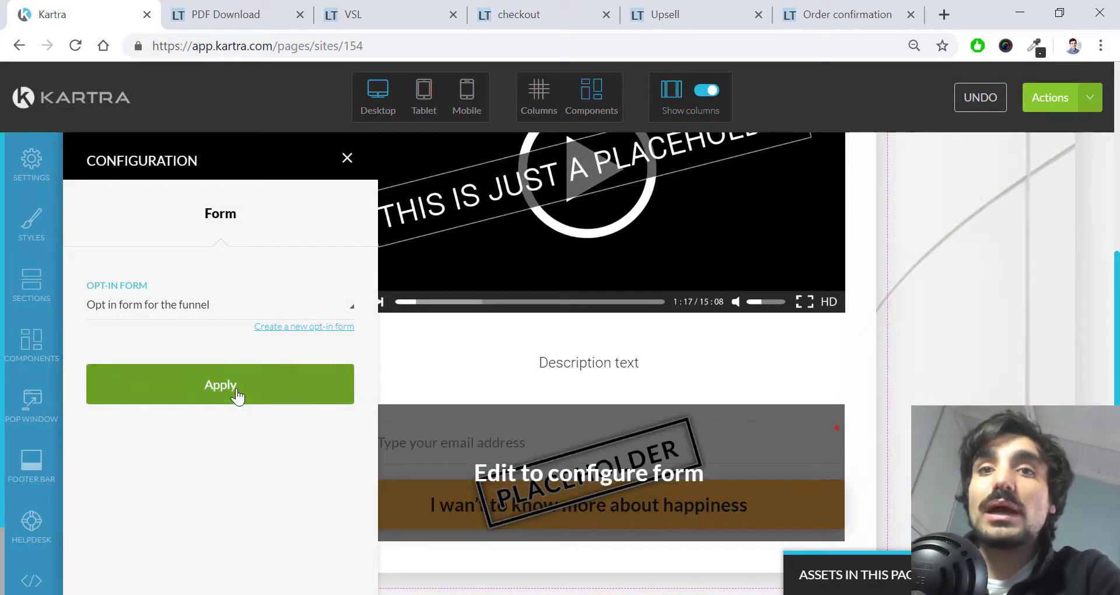
Step: Apply the new opt-in form to the block, keeping the field size at Large
{"action": "left_click", "coordinate": [237, 392]}
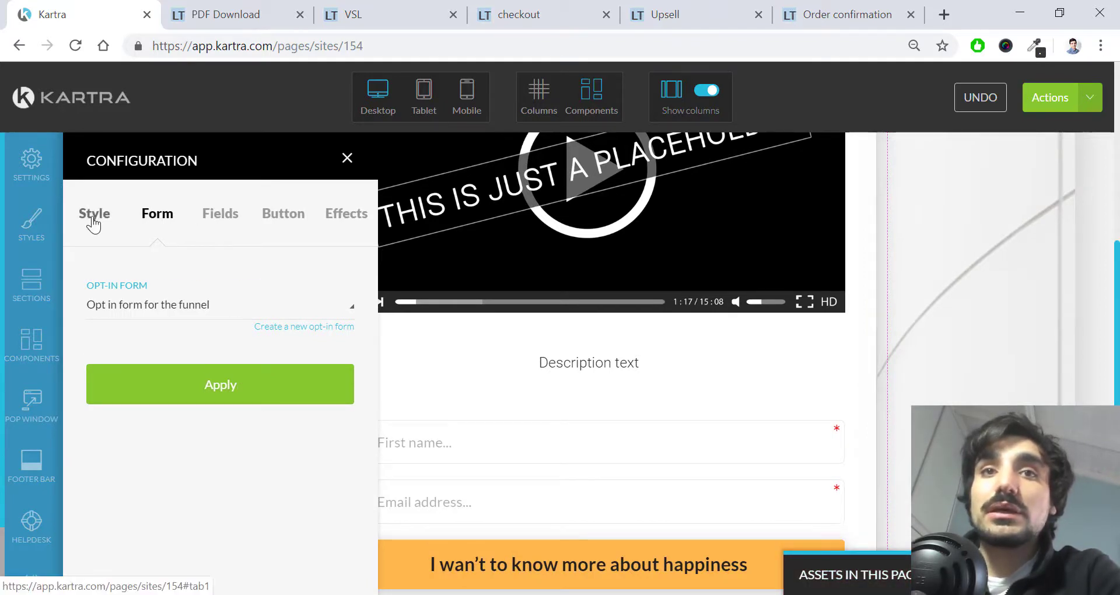
{"action": "left_click", "coordinate": [94, 215]}
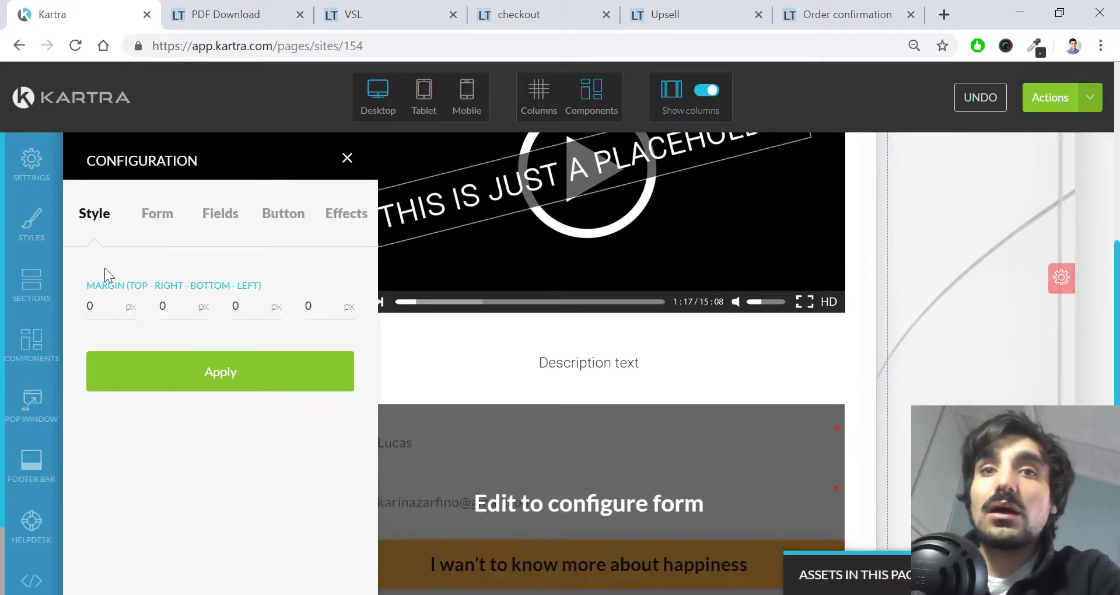
{"action": "left_click_drag", "start_coordinate": [85, 286], "coordinate": [268, 286]}
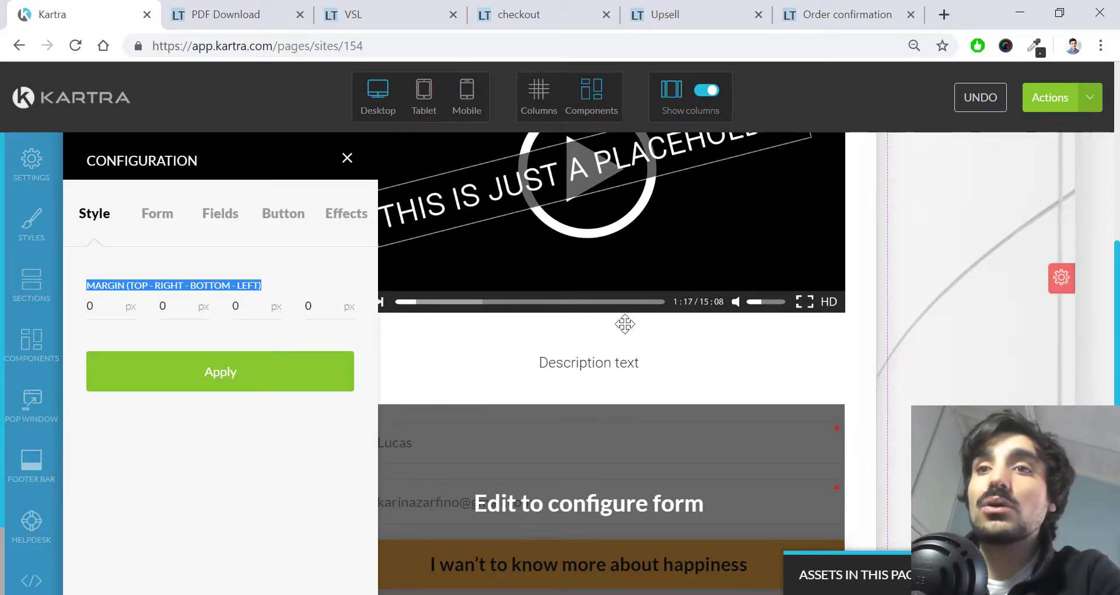
{"action": "mouse_move", "coordinate": [579, 361]}
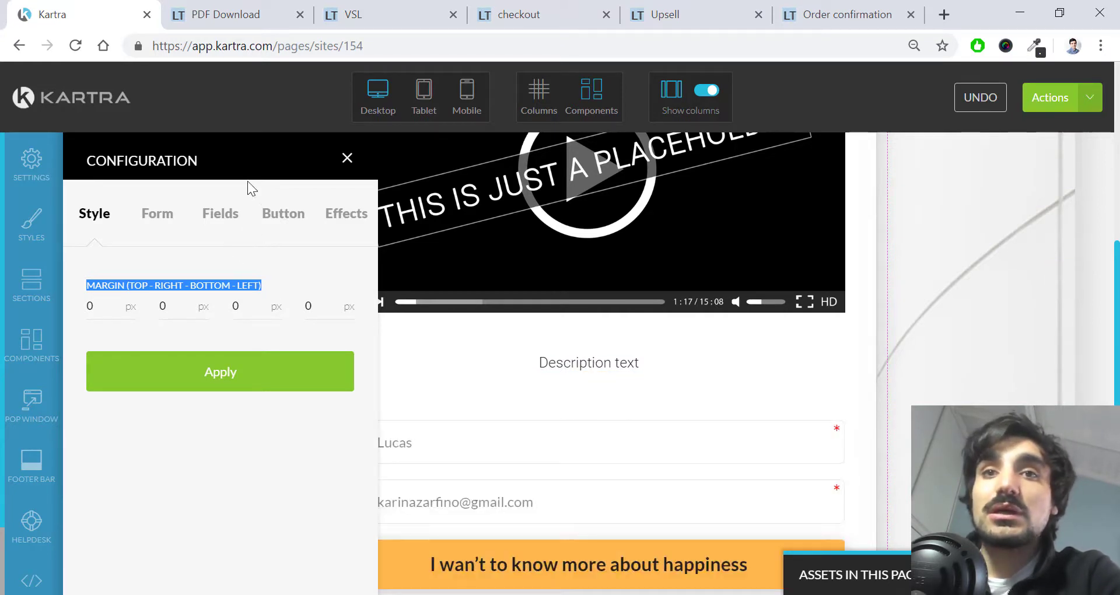
{"action": "left_click", "coordinate": [210, 214]}
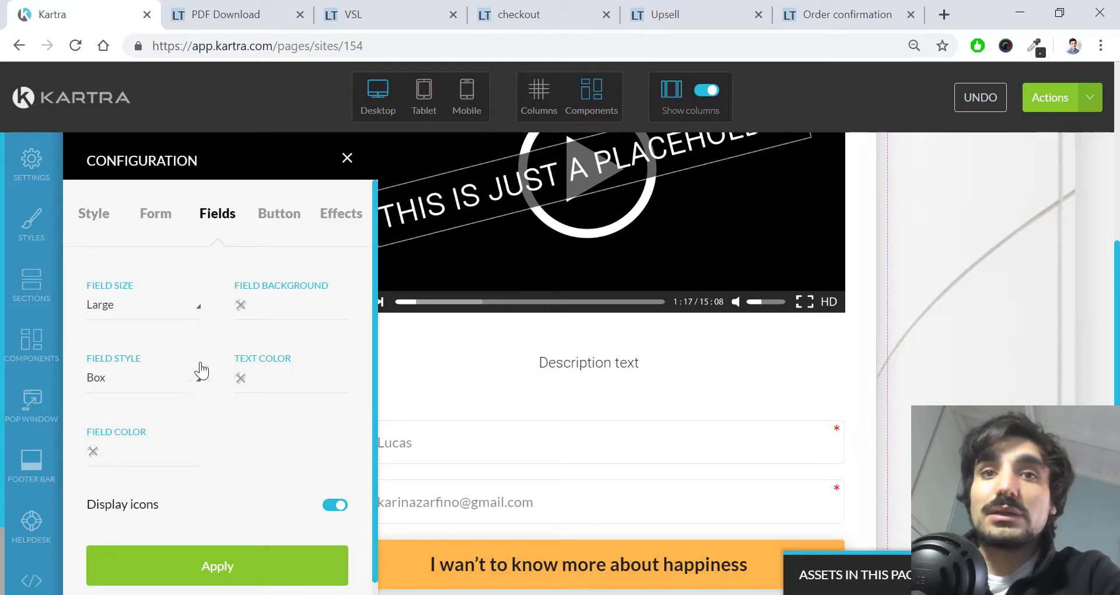
{"action": "left_click", "coordinate": [201, 306]}
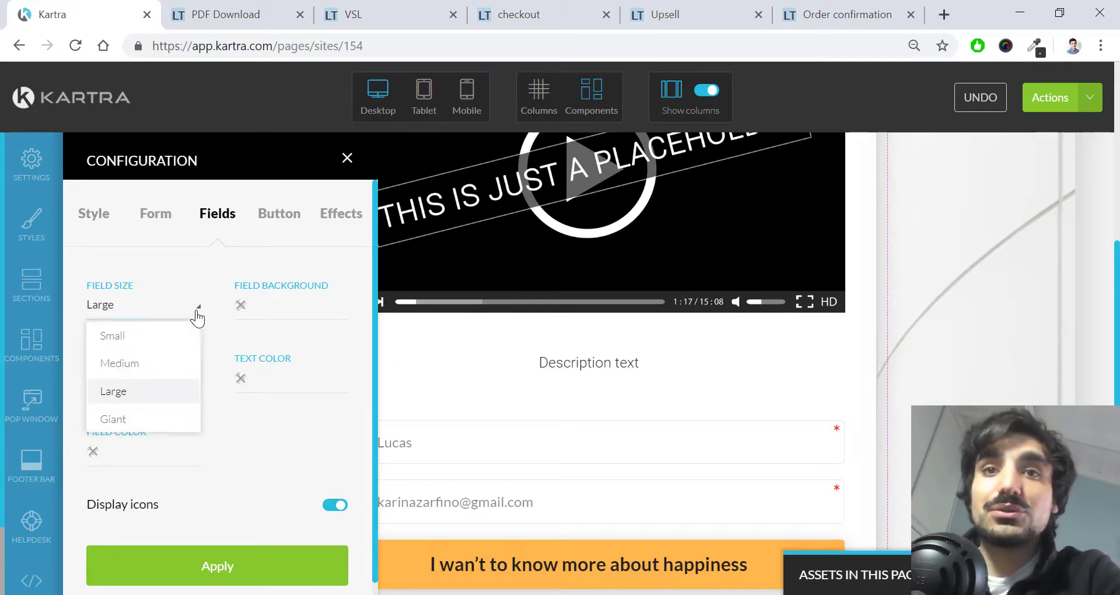
{"action": "left_click", "coordinate": [226, 273]}
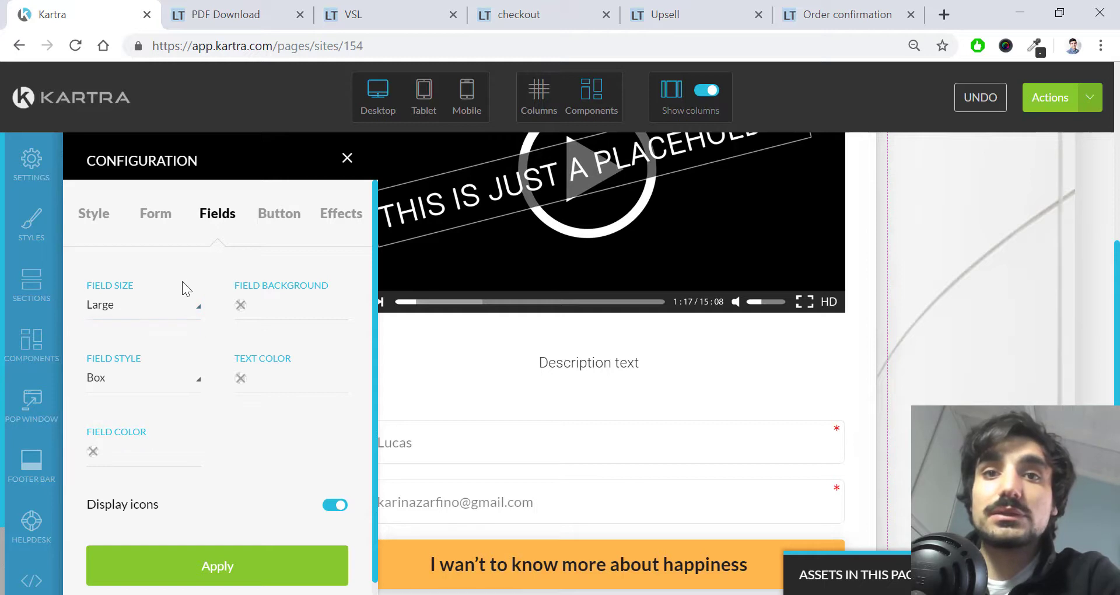
Step: Change the submit button text to 'SUBMIT INFO NOW' and apply it
{"action": "left_click", "coordinate": [273, 217]}
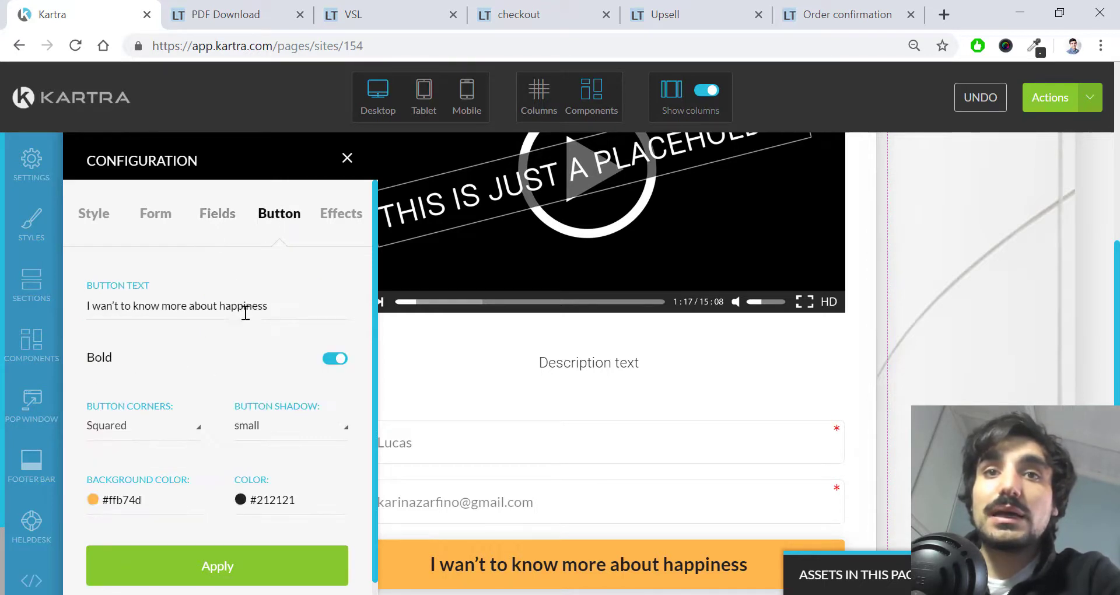
{"action": "triple_click", "coordinate": [284, 311]}
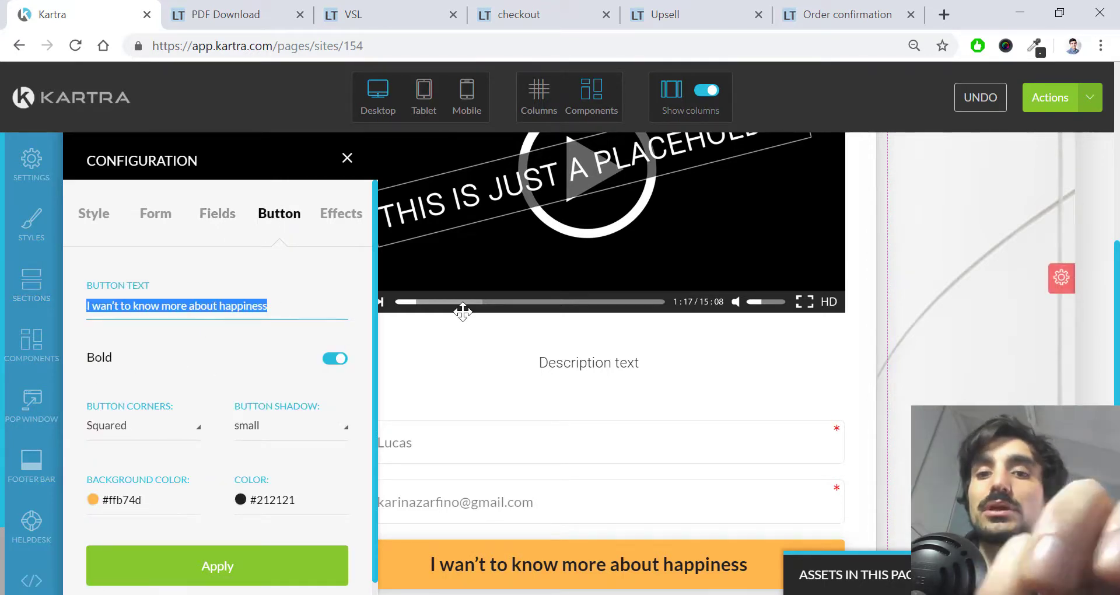
{"action": "type", "text": "SUBMIT"}
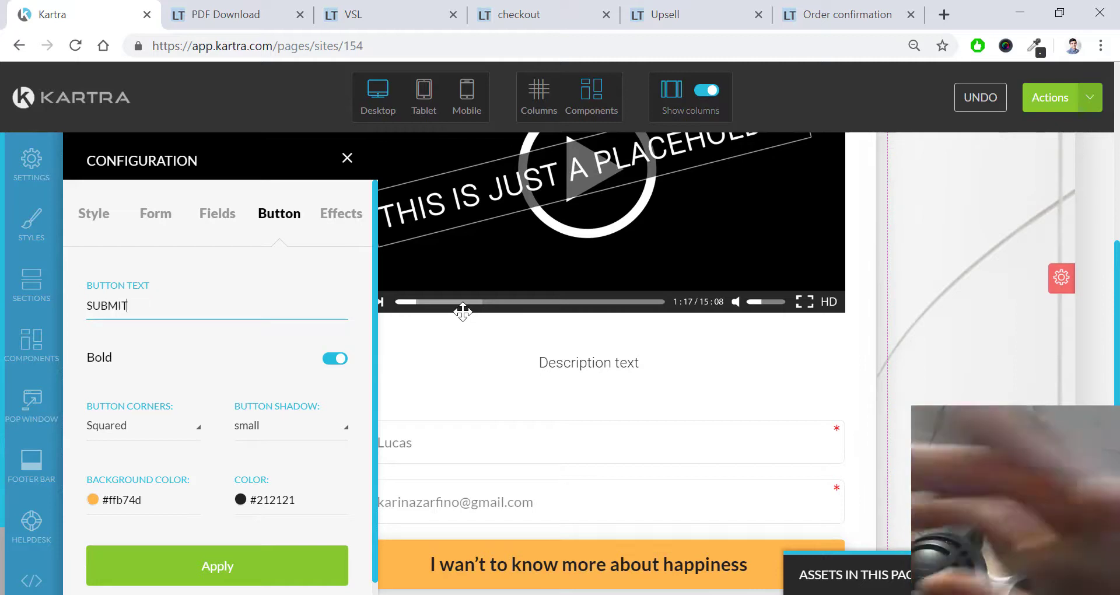
{"action": "type", "text": " INFO NOW"}
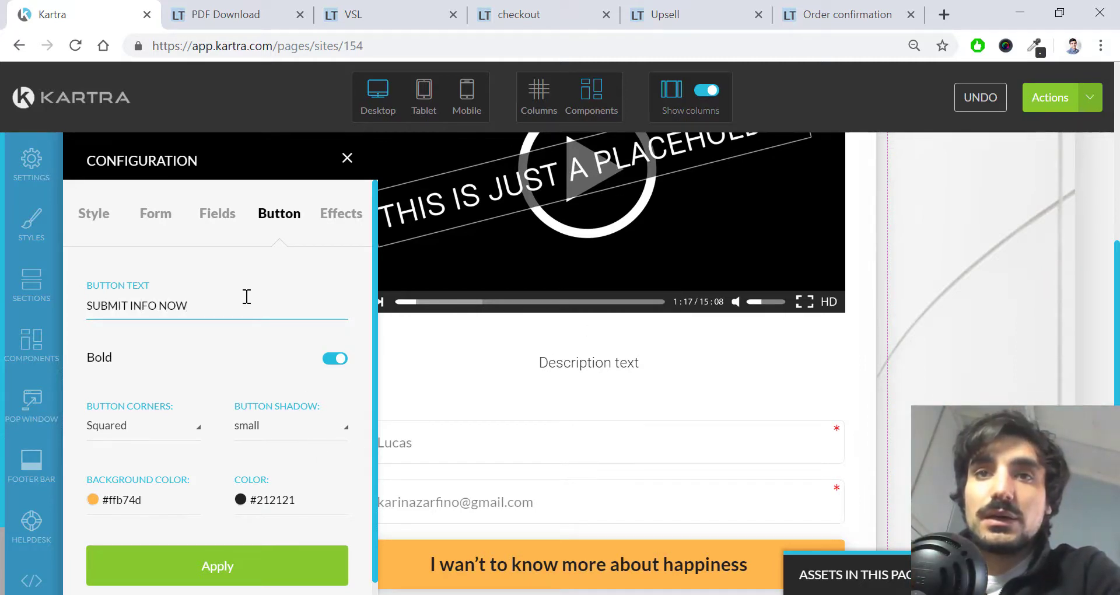
{"action": "scroll", "coordinate": [245, 327], "scroll_direction": "down", "scroll_amount": 1}
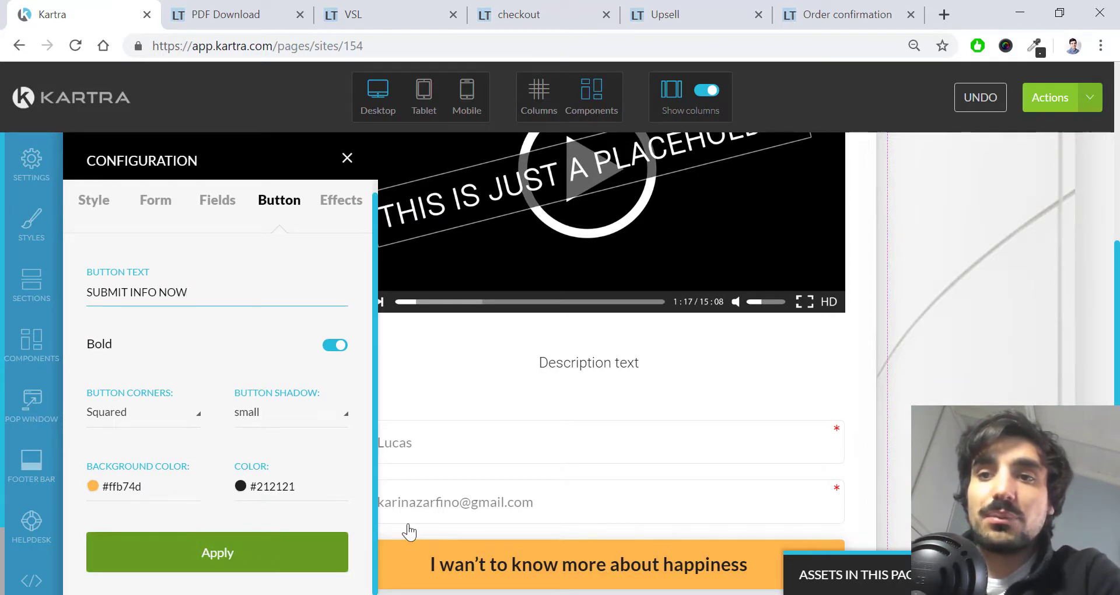
{"action": "left_click", "coordinate": [348, 160]}
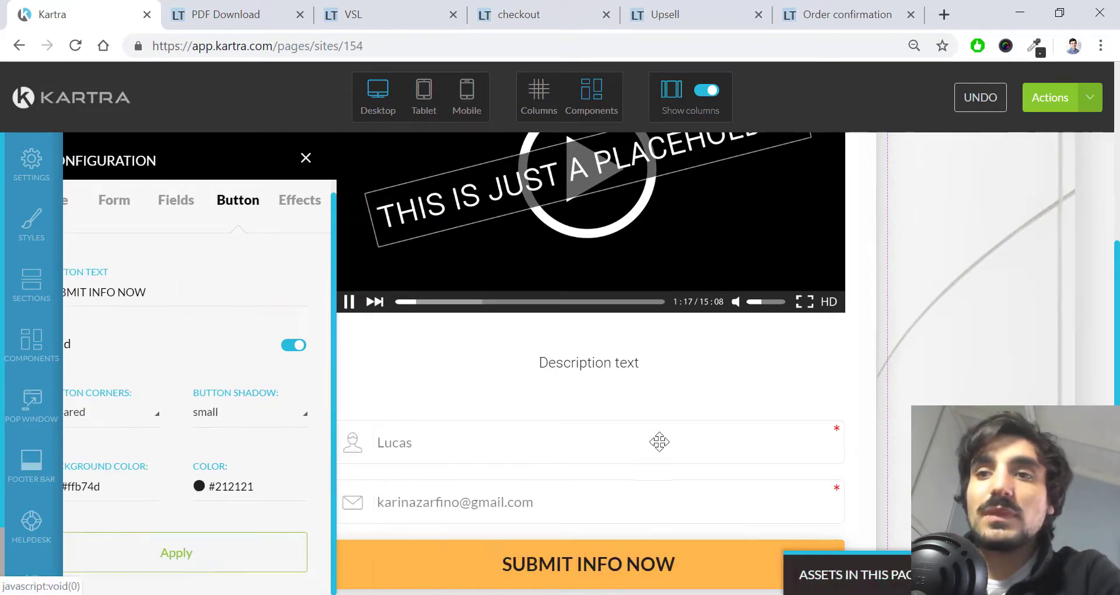
{"action": "scroll", "coordinate": [600, 455], "scroll_direction": "down", "scroll_amount": 2}
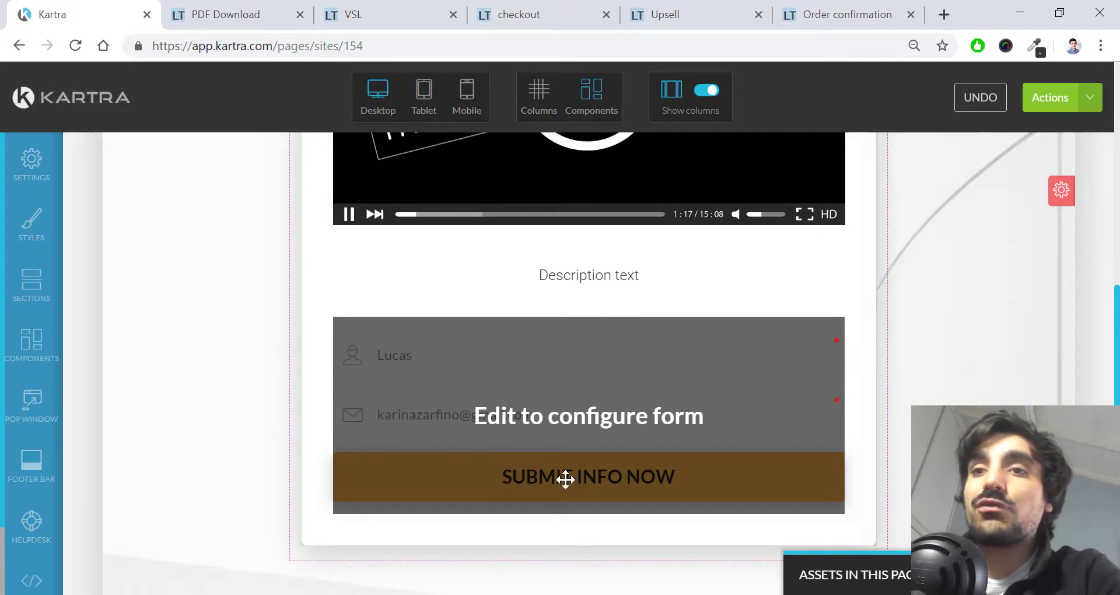
{"action": "mouse_move", "coordinate": [709, 362]}
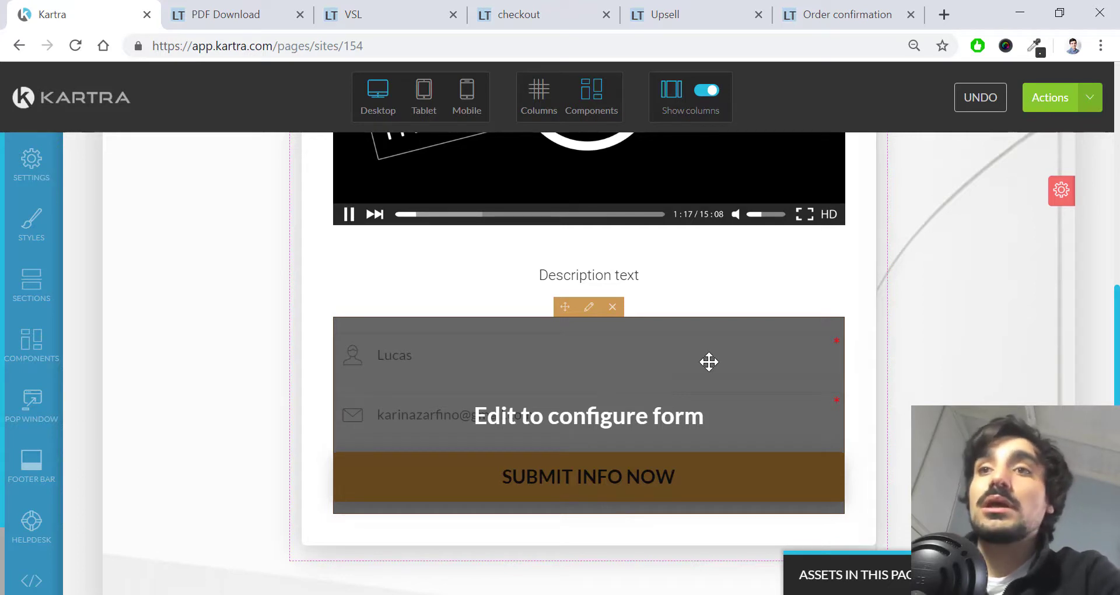
{"action": "scroll", "coordinate": [709, 361], "scroll_direction": "up", "scroll_amount": 7}
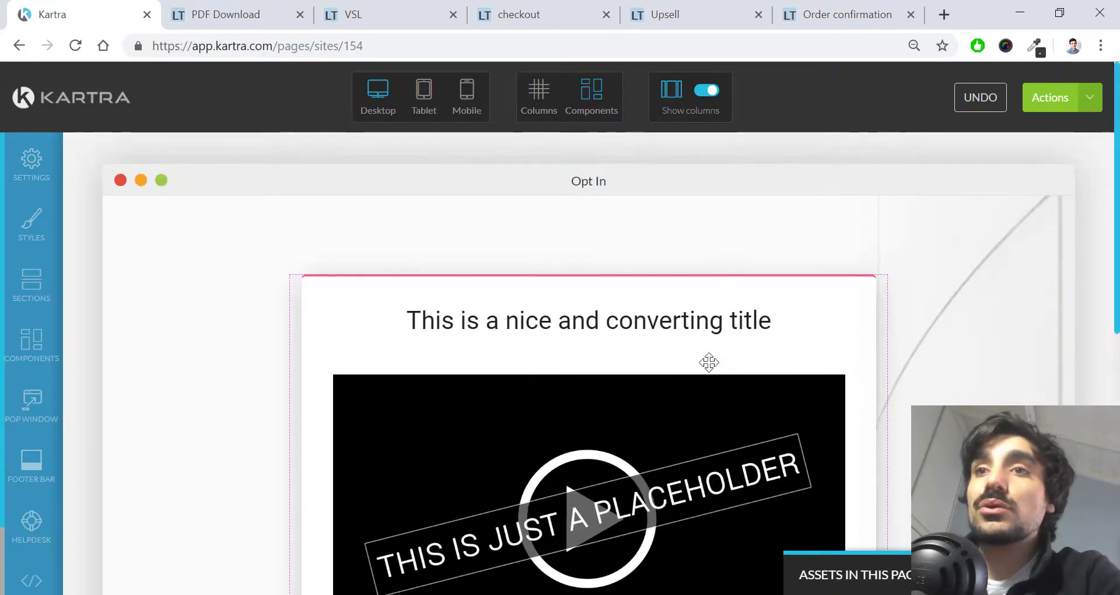
{"action": "scroll", "coordinate": [652, 390], "scroll_direction": "down", "scroll_amount": 6}
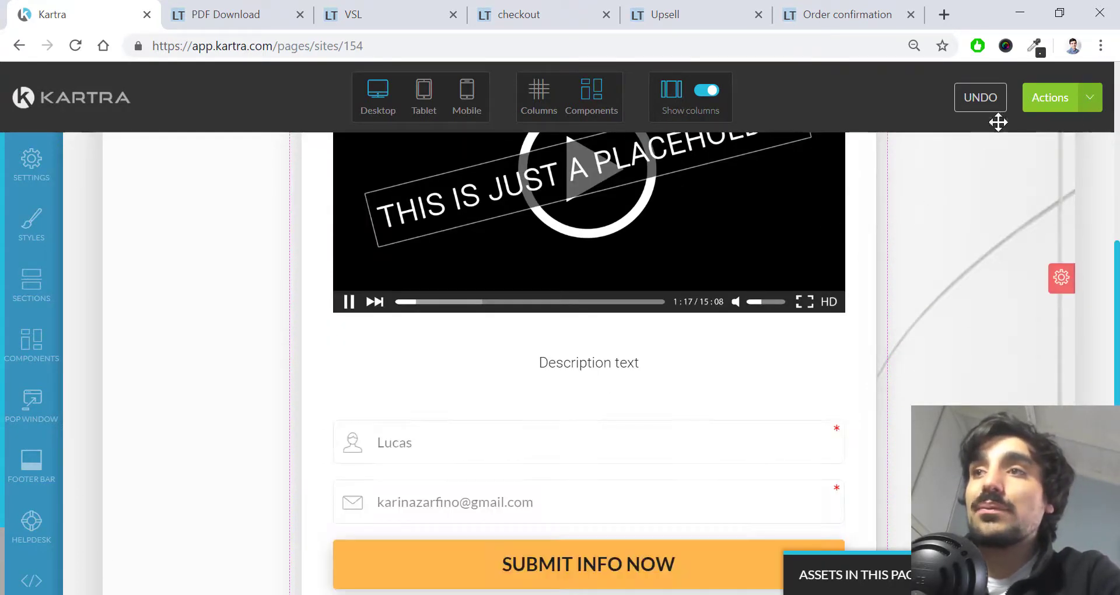
Step: Publish the page live on the custom domain with the slug 'opt-in-page'
{"action": "left_click", "coordinate": [1062, 97]}
{"action": "left_click", "coordinate": [962, 232]}
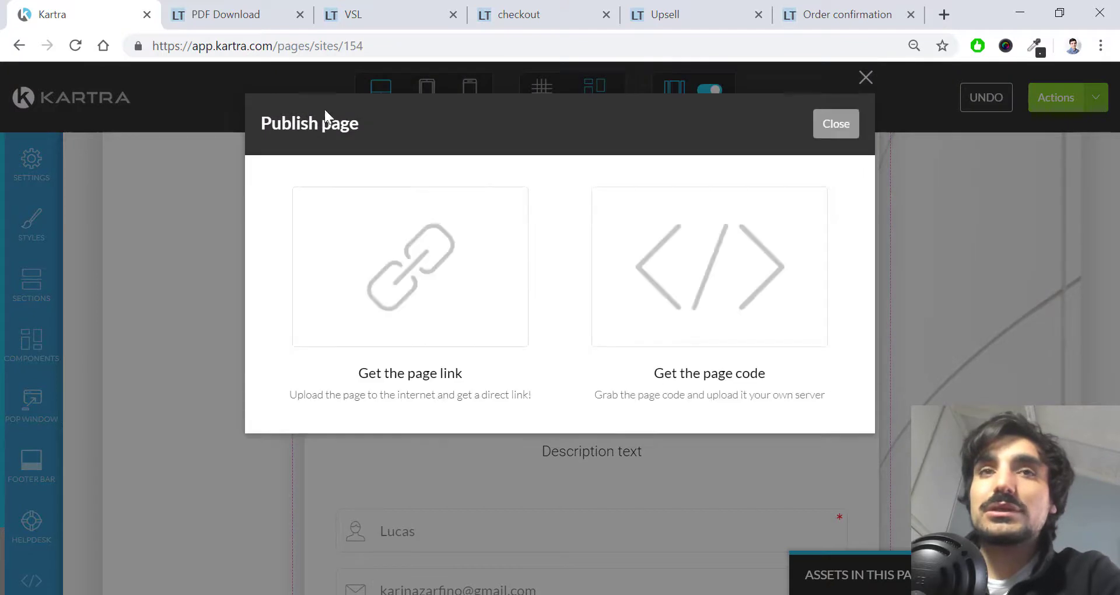
{"action": "left_click", "coordinate": [458, 353]}
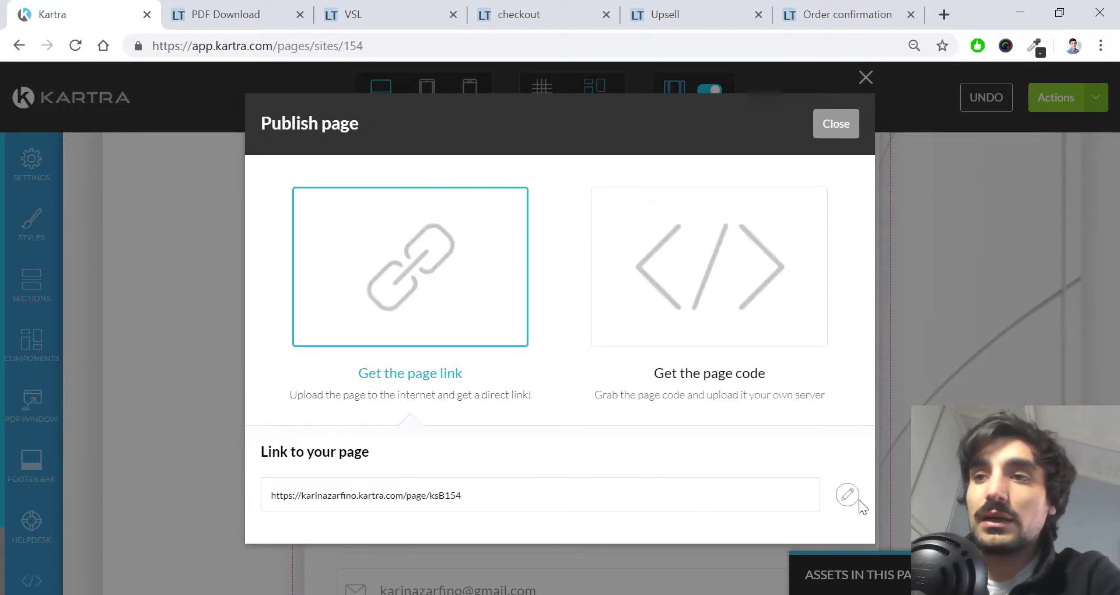
{"action": "left_click", "coordinate": [855, 497]}
{"action": "left_click", "coordinate": [453, 497]}
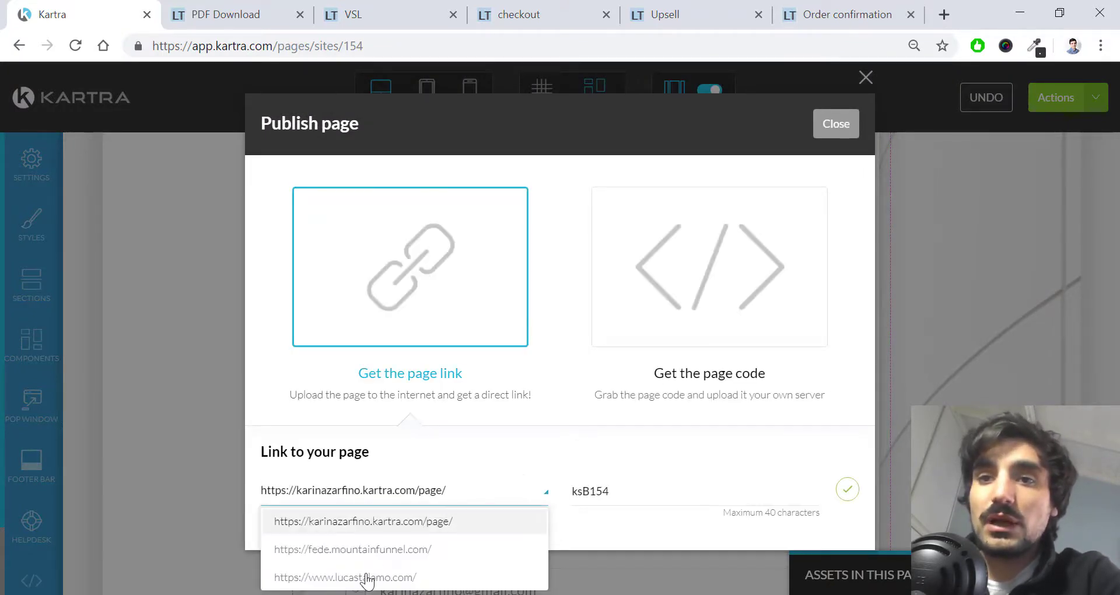
{"action": "left_click", "coordinate": [366, 577]}
{"action": "left_click_drag", "start_coordinate": [675, 494], "coordinate": [537, 491]}
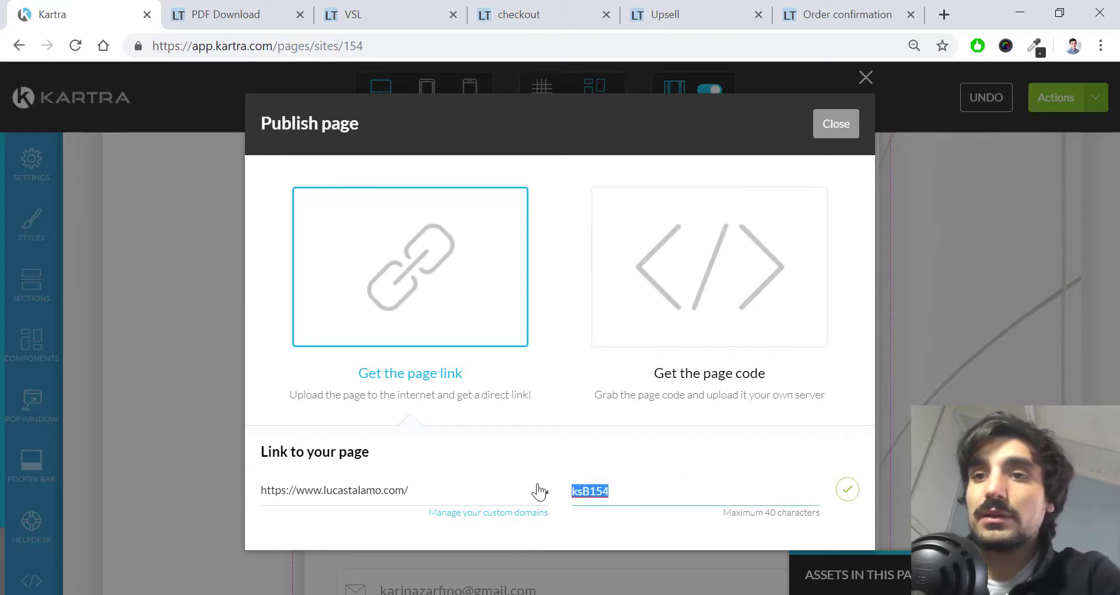
{"action": "type", "text": "opt"}
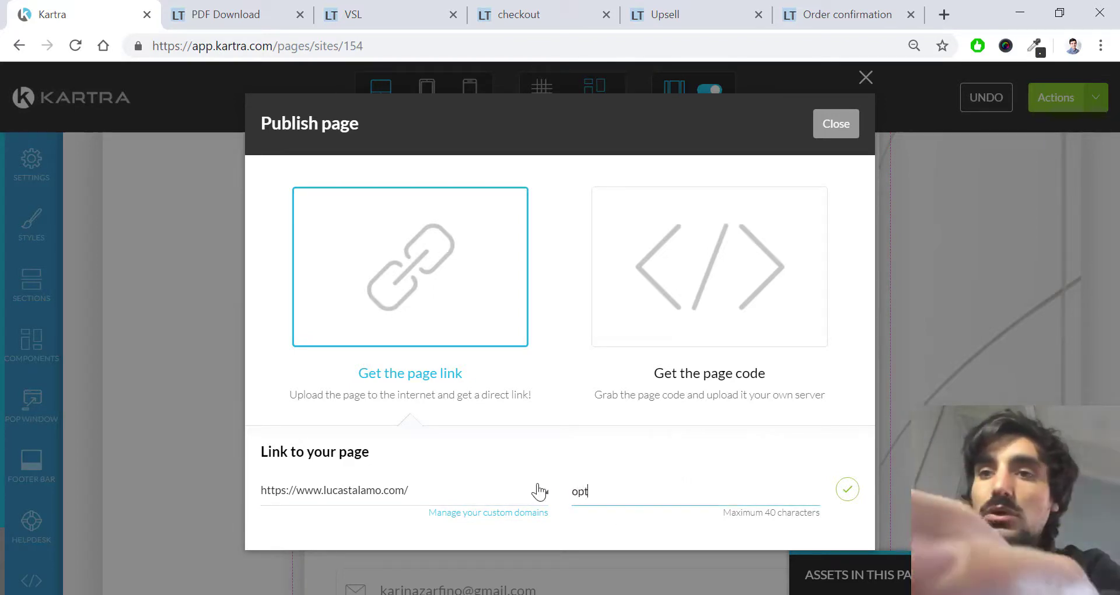
{"action": "type", "text": "-in"}
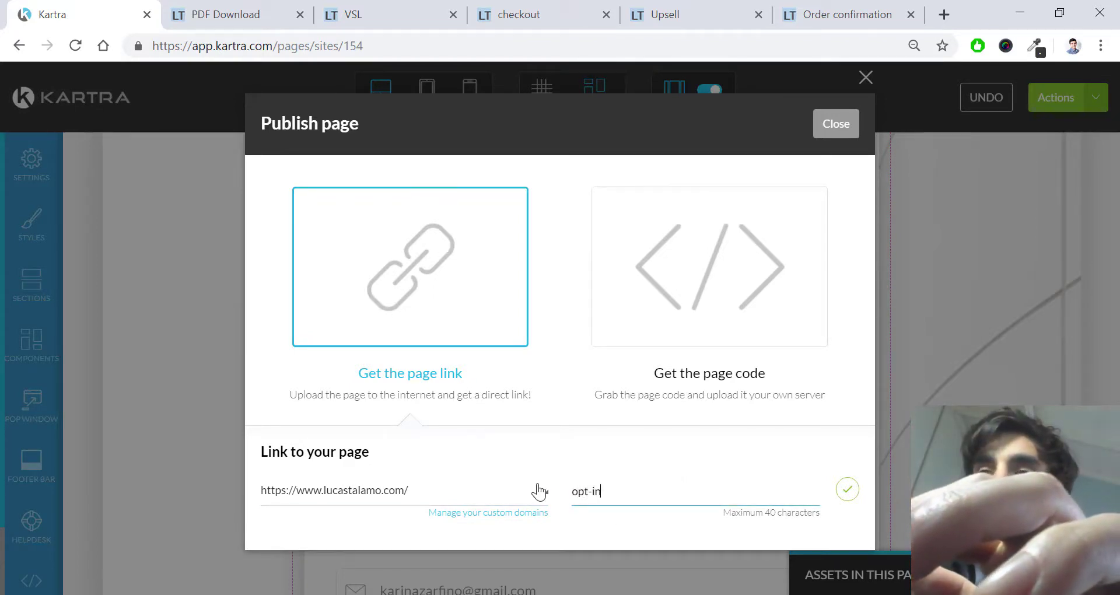
{"action": "type", "text": "-op"}
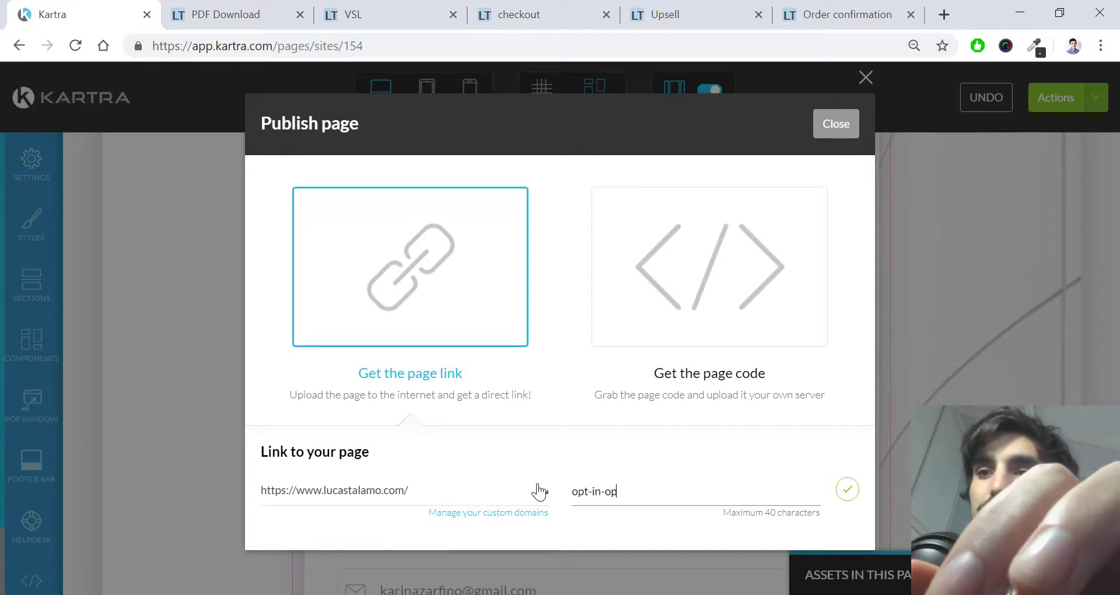
{"action": "key", "text": "BackSpace"}
{"action": "key", "text": "BackSpace"}
{"action": "type", "text": "page"}
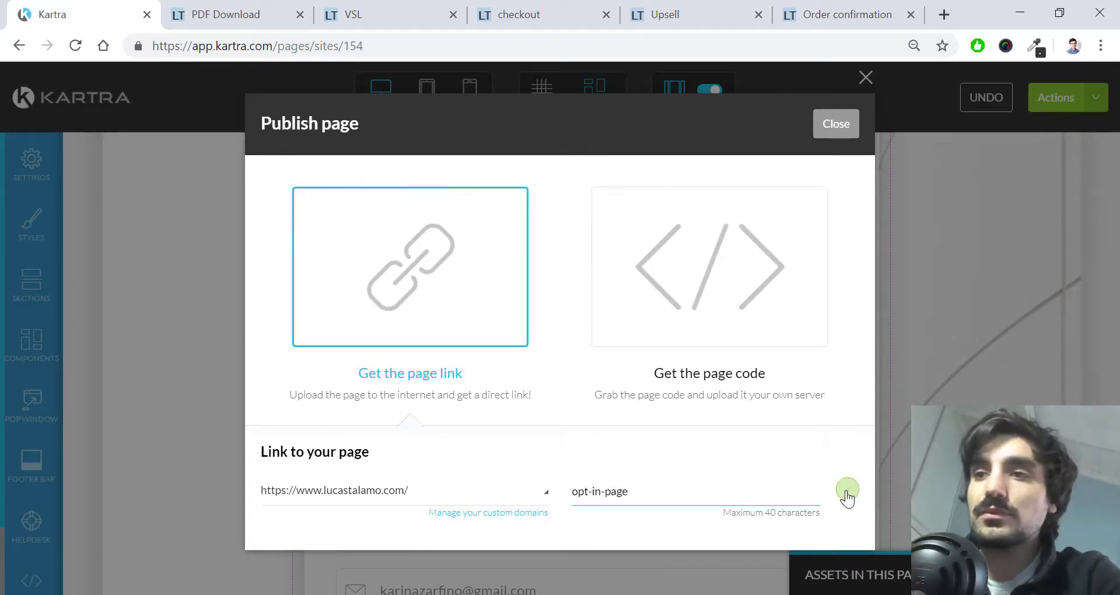
{"action": "left_click", "coordinate": [847, 492]}
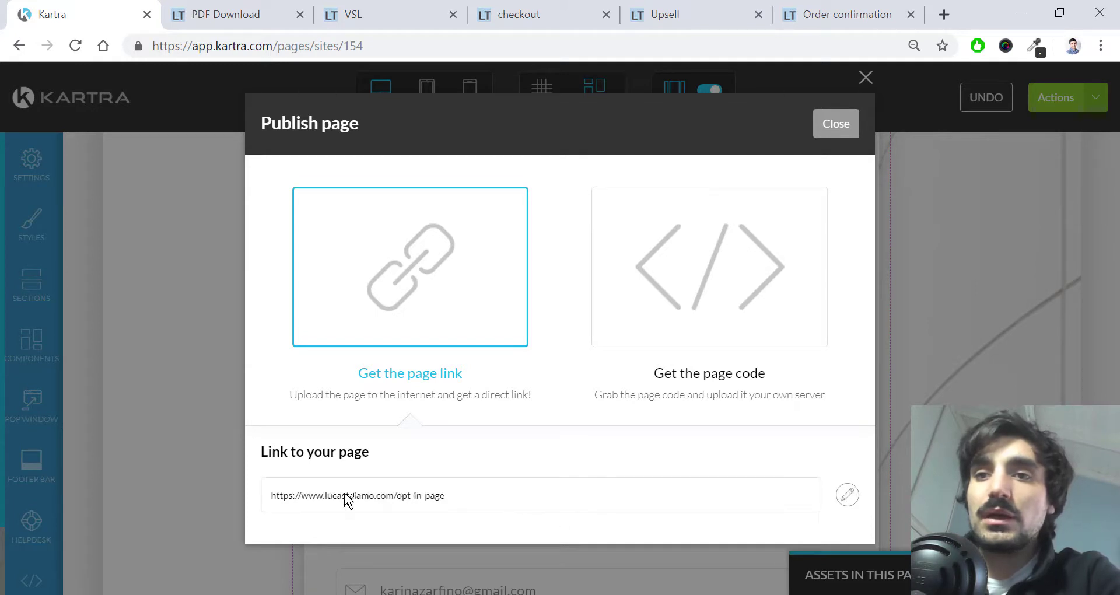
Step: Open the published page link in a new browser tab
{"action": "left_click_drag", "start_coordinate": [447, 496], "coordinate": [270, 502]}
{"action": "right_click", "coordinate": [275, 498]}
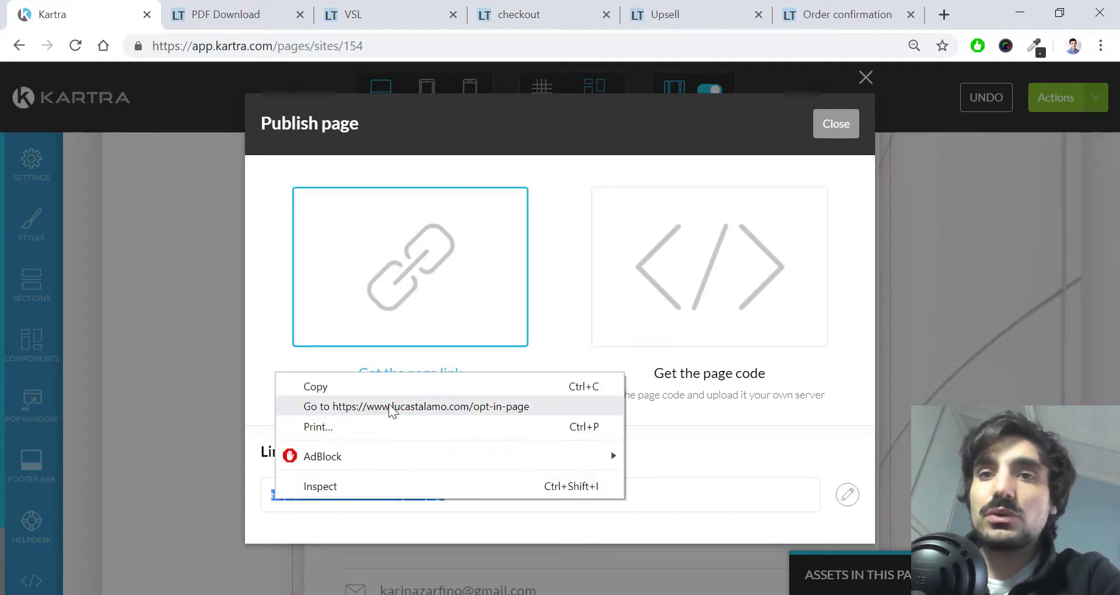
{"action": "left_click", "coordinate": [390, 407]}
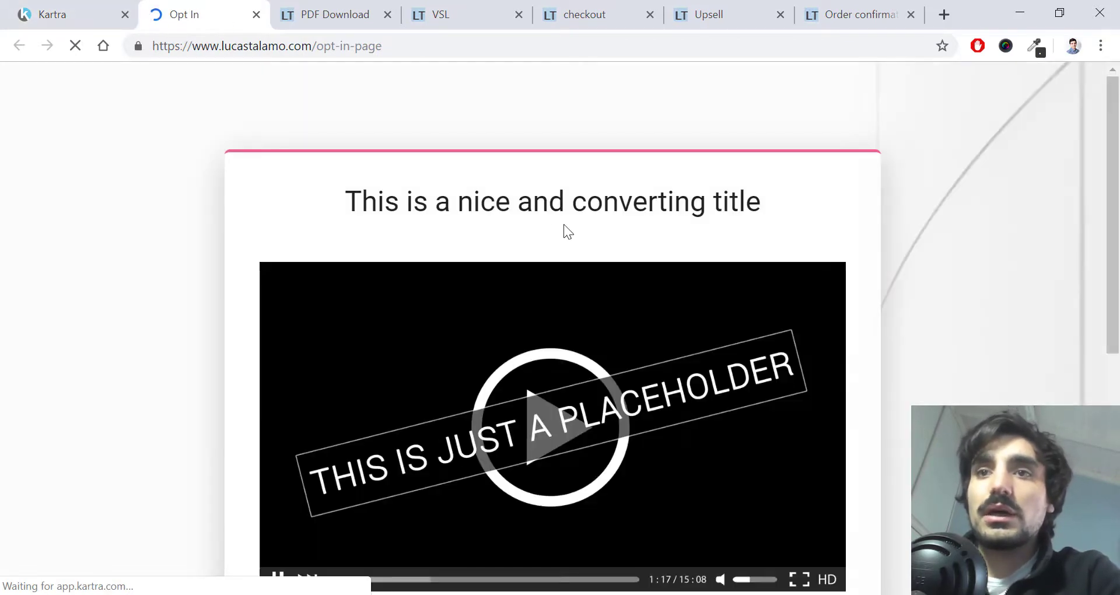
Step: Fill the live form with a test name and e-mail, submit it, and read the disallowed-characters error
{"action": "scroll", "coordinate": [560, 226], "scroll_direction": "down", "scroll_amount": 7}
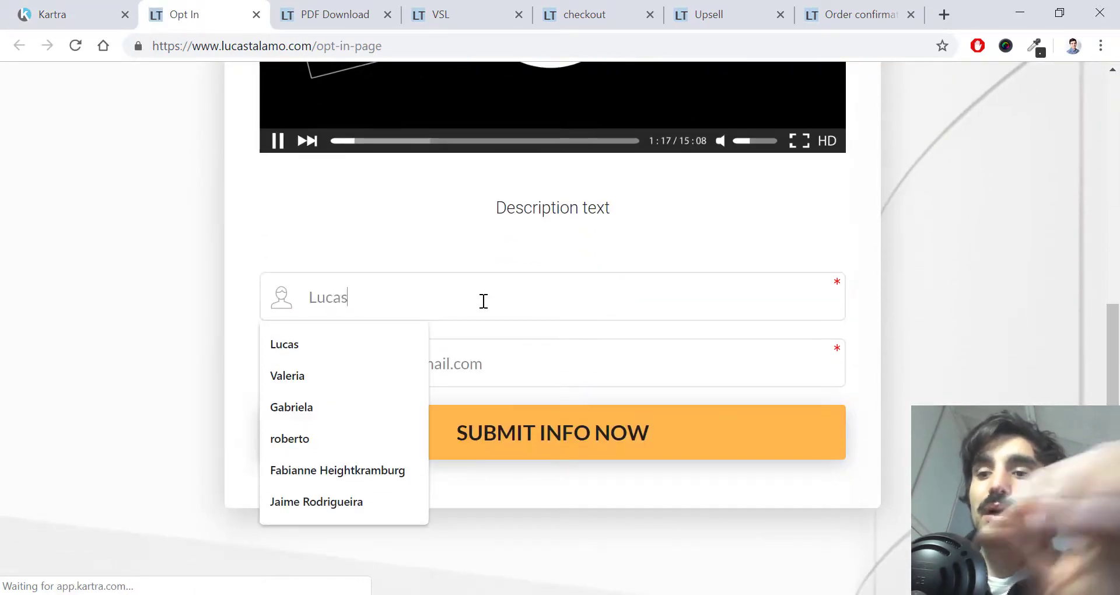
{"action": "type", "text": "Lu"}
{"action": "key", "text": "BackSpace"}
{"action": "key", "text": "BackSpace"}
{"action": "key", "text": "Tab"}
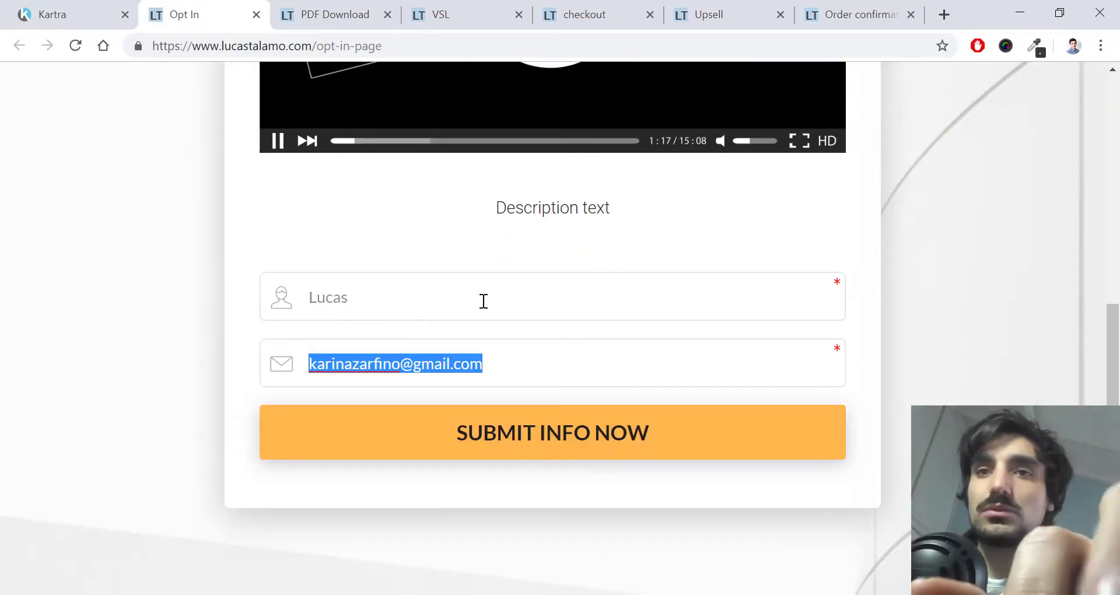
{"action": "type", "text": "talao"}
{"action": "key", "text": "BackSpace"}
{"action": "type", "text": "mo"}
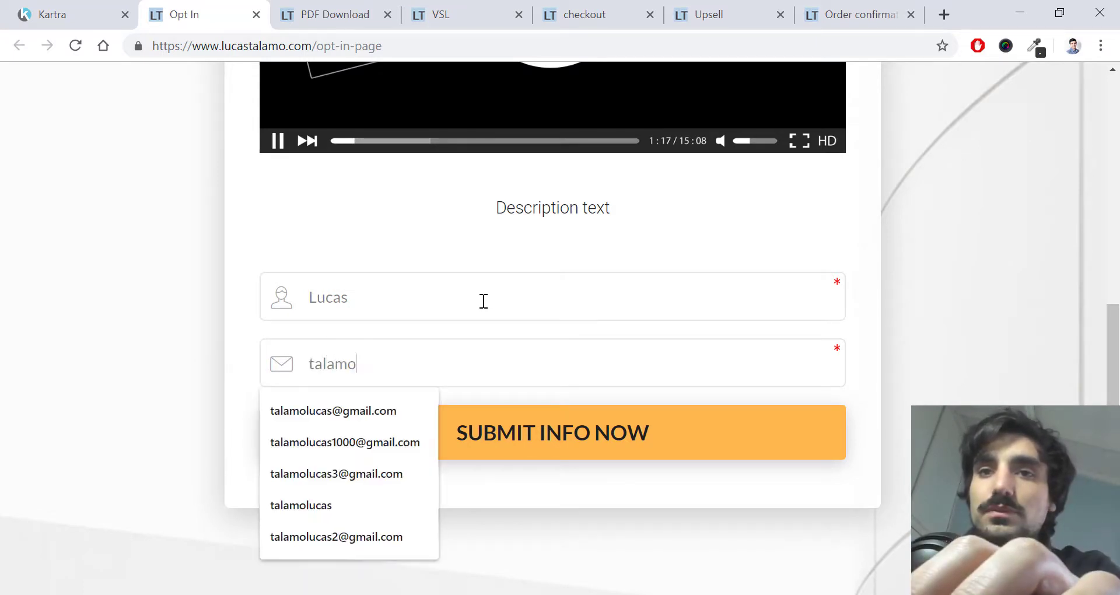
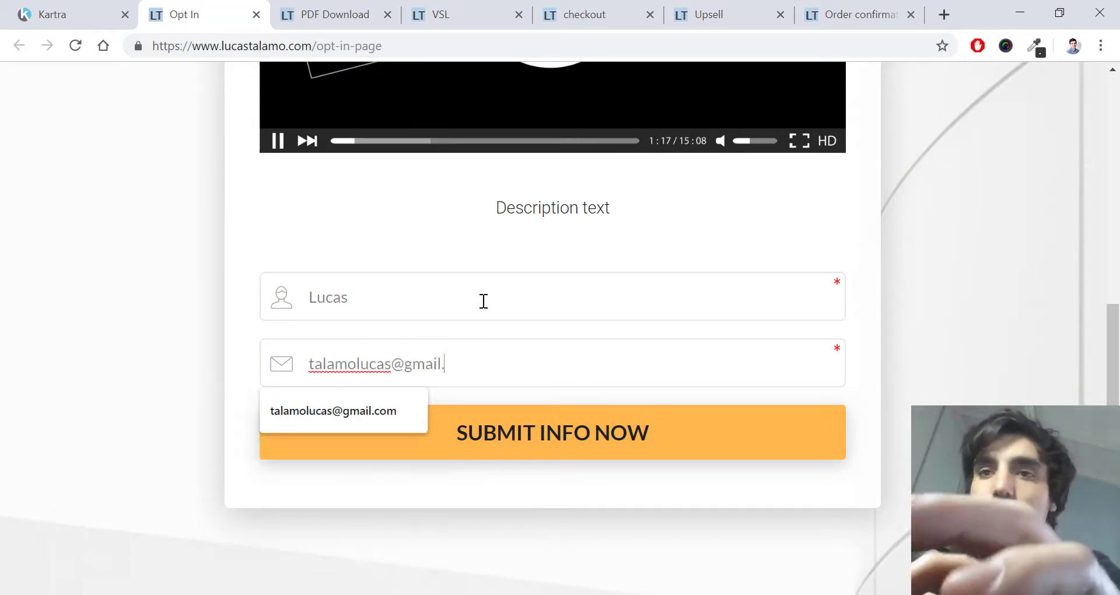
{"action": "left_click", "coordinate": [500, 431]}
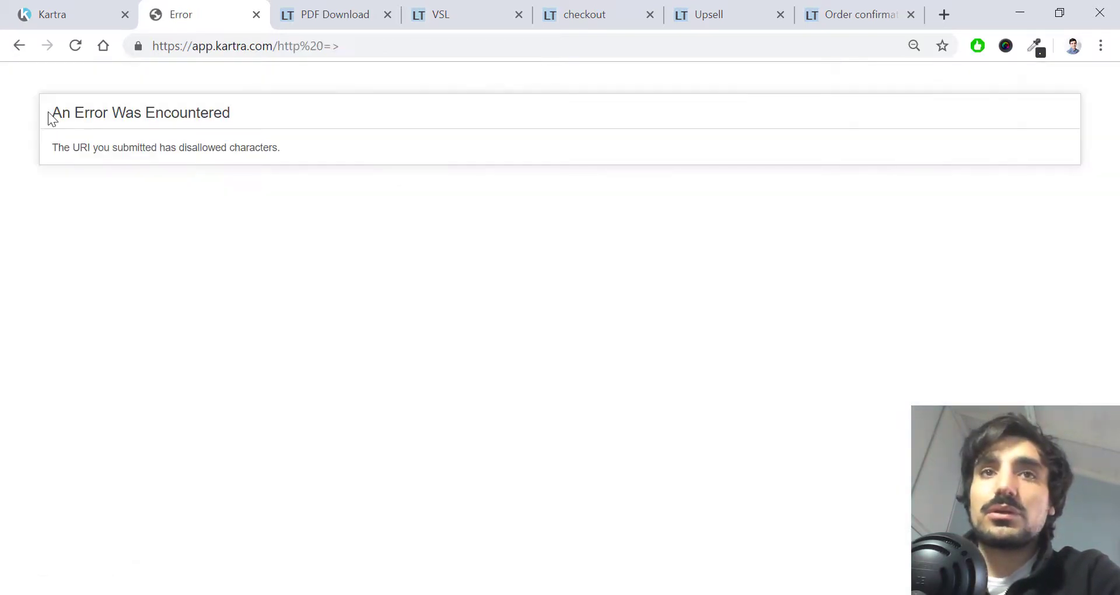
{"action": "left_click_drag", "start_coordinate": [50, 114], "coordinate": [233, 113]}
{"action": "left_click_drag", "start_coordinate": [296, 153], "coordinate": [44, 150]}
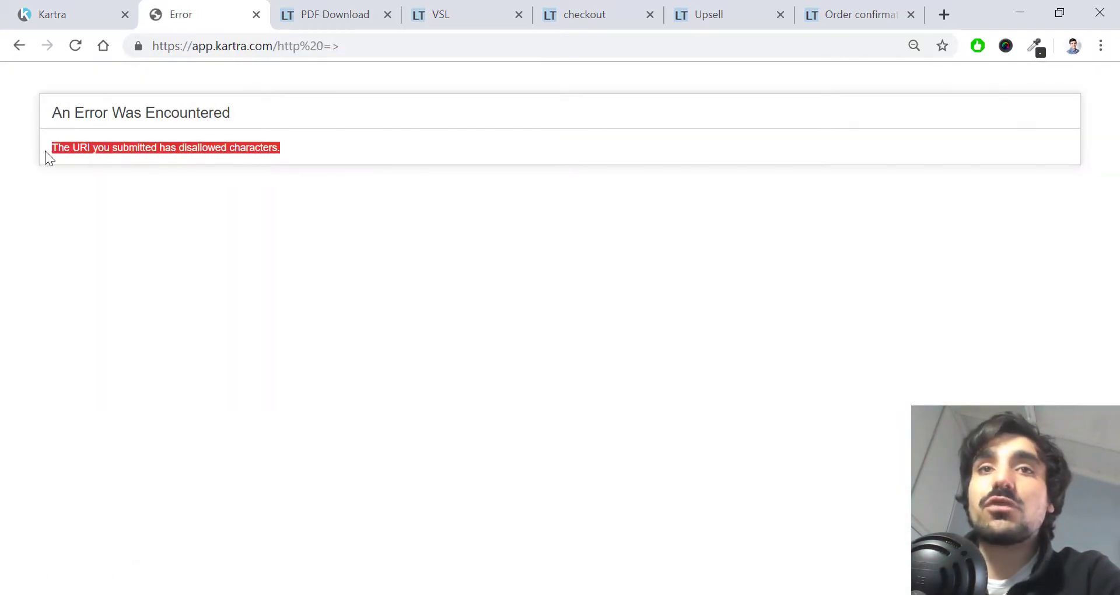
Step: Leave the error page, return to the editor and publish the opt-in page live
{"action": "left_click", "coordinate": [20, 47]}
{"action": "left_click", "coordinate": [64, 13]}
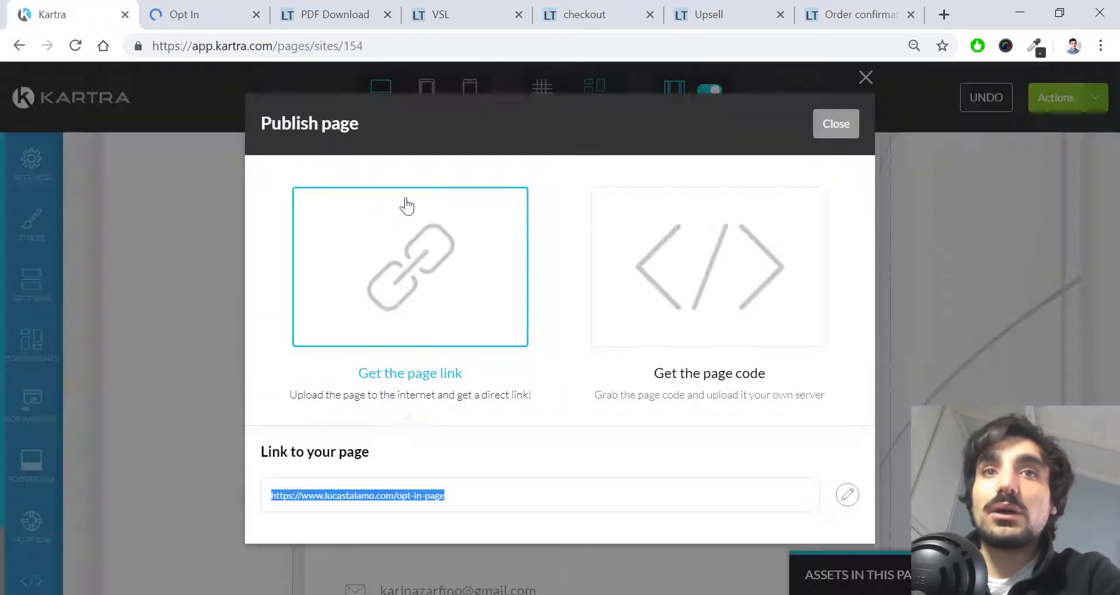
{"action": "left_click", "coordinate": [836, 123]}
{"action": "left_click", "coordinate": [1091, 100]}
{"action": "left_click", "coordinate": [1001, 234]}
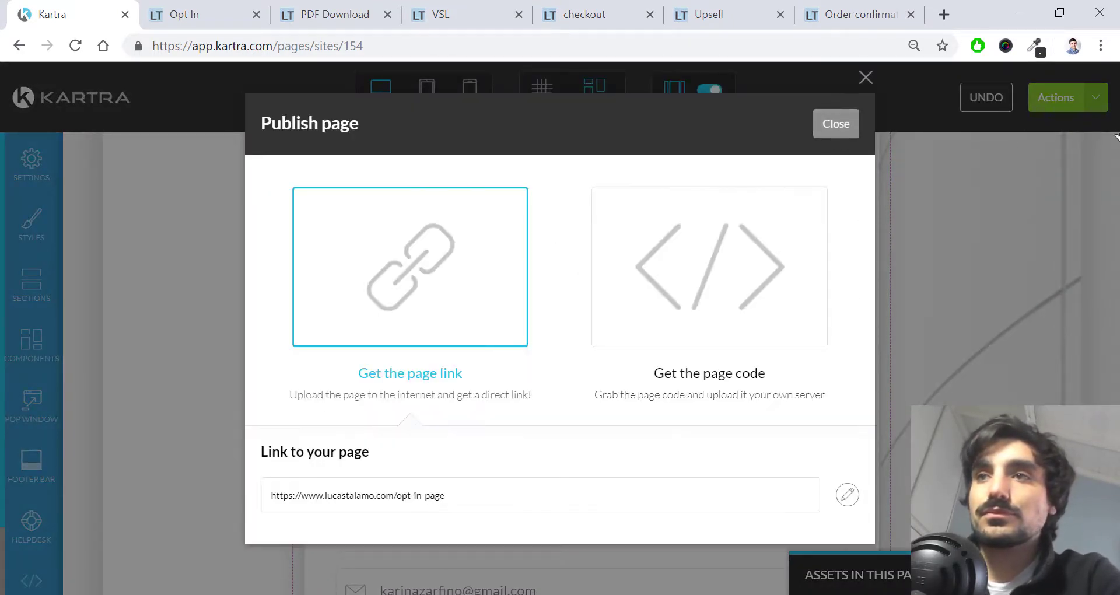
{"action": "left_click", "coordinate": [836, 123]}
Step: Return to the dashboard and open 'Opt in form for the funnel' from My Forms for editing
{"action": "left_click", "coordinate": [1091, 98]}
{"action": "left_click", "coordinate": [992, 266]}
{"action": "left_click", "coordinate": [702, 124]}
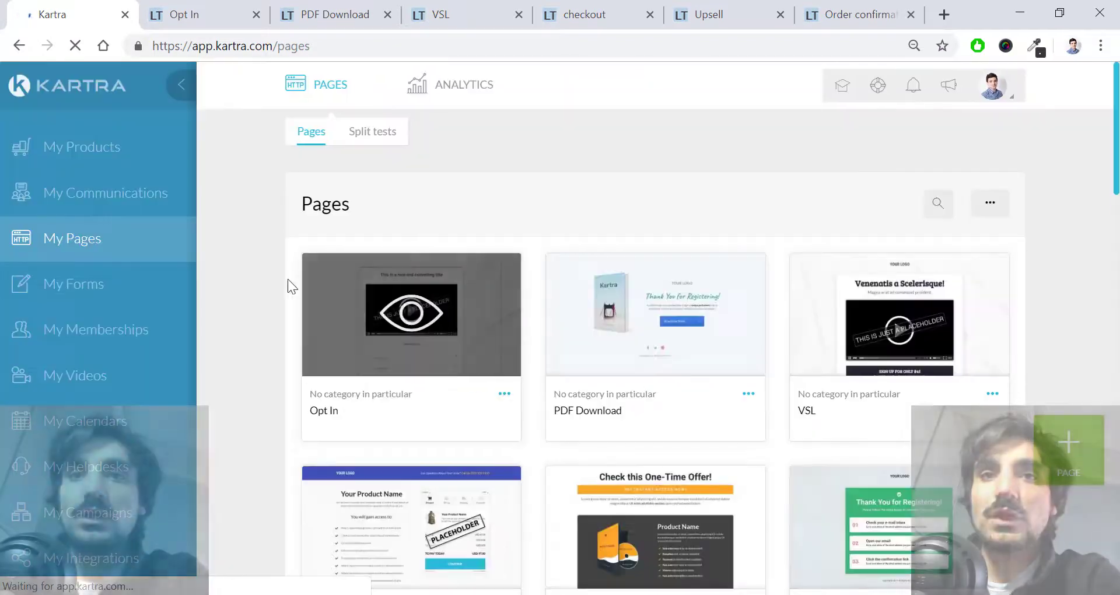
{"action": "left_click", "coordinate": [133, 288]}
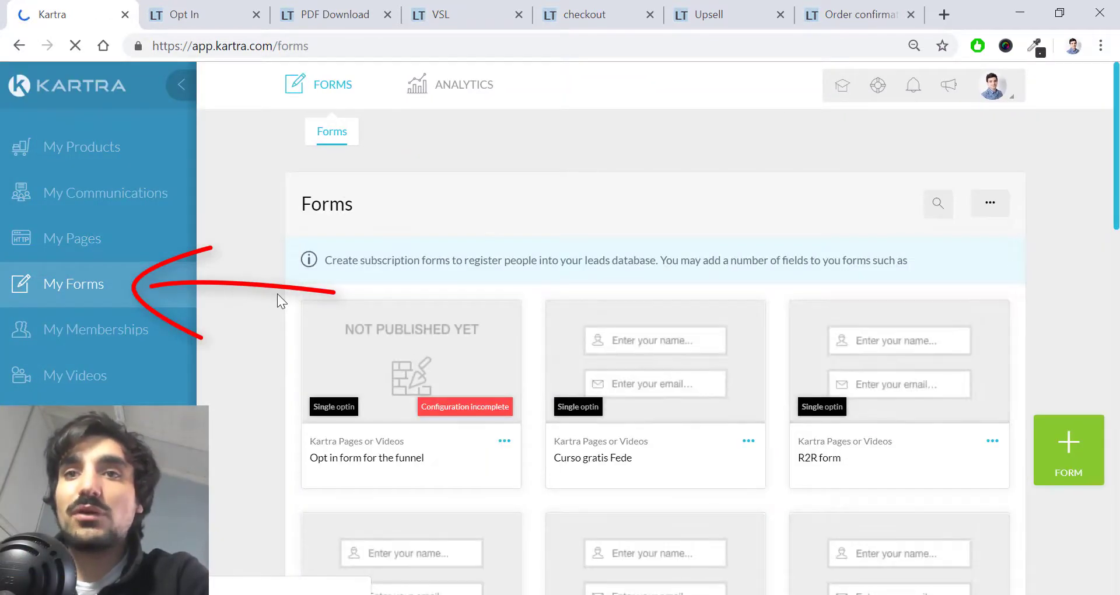
{"action": "left_click_drag", "start_coordinate": [312, 458], "coordinate": [427, 453]}
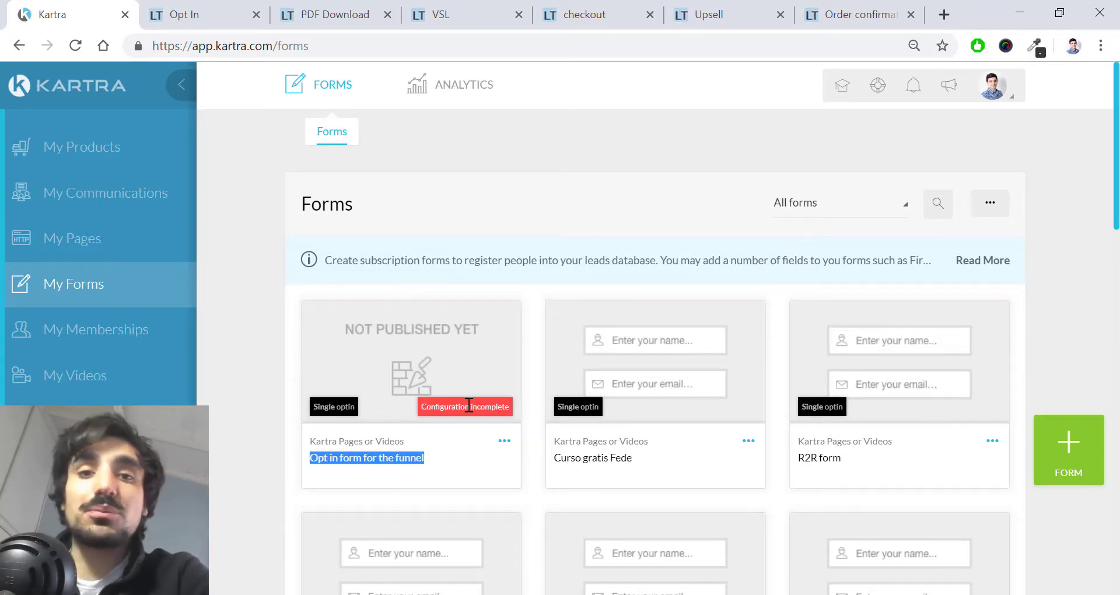
{"action": "left_click", "coordinate": [505, 443]}
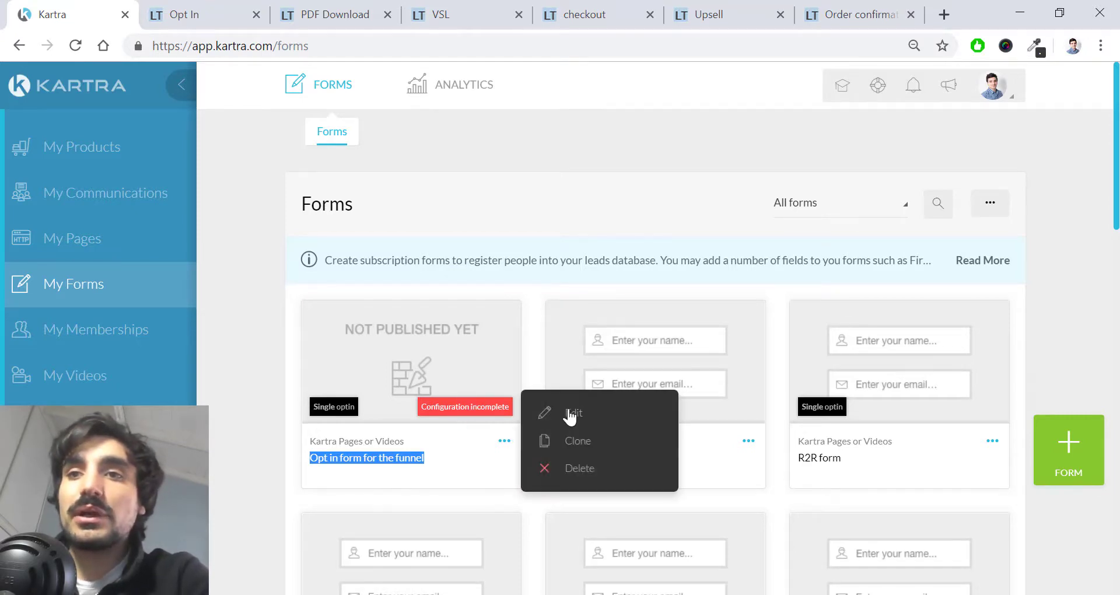
{"action": "left_click", "coordinate": [569, 416]}
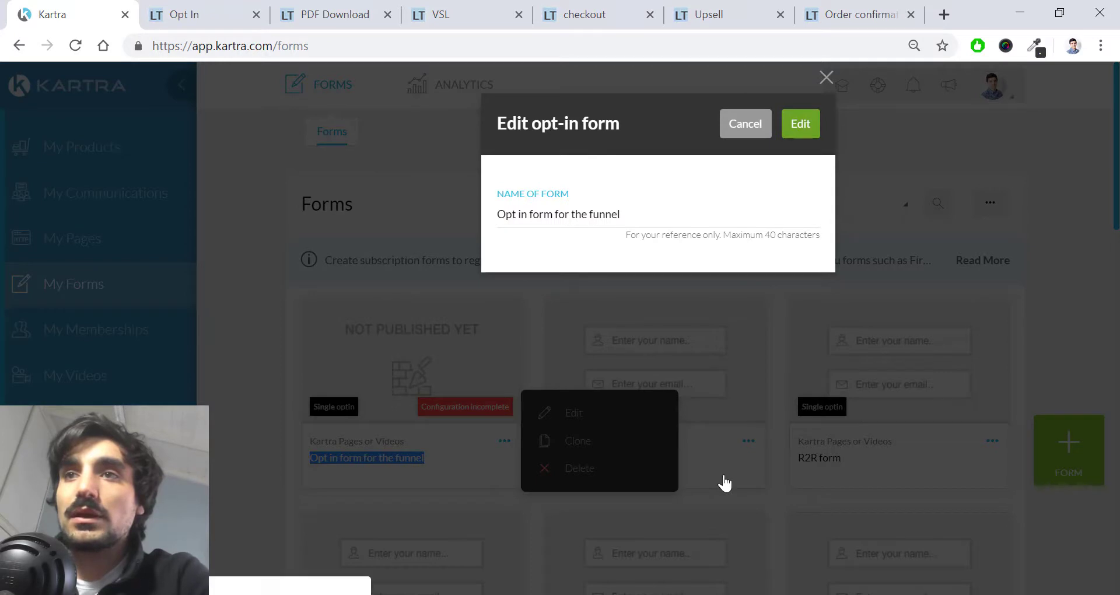
{"action": "key", "text": "Return"}
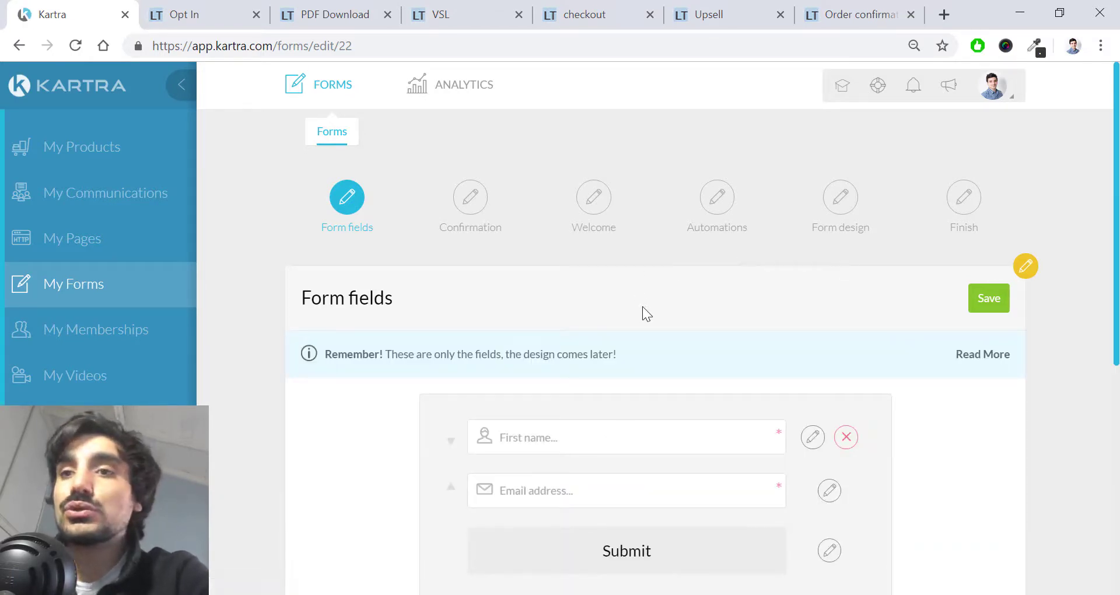
Step: Save the form's name and email fields and proceed to the Confirmation step
{"action": "scroll", "coordinate": [557, 333], "scroll_direction": "down", "scroll_amount": 2}
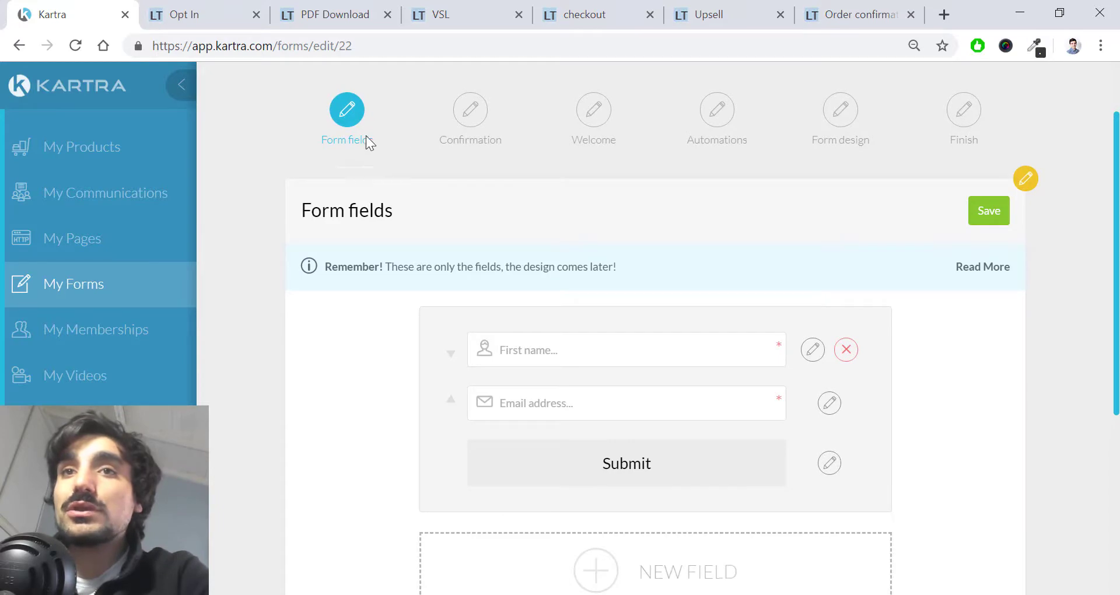
{"action": "scroll", "coordinate": [499, 275], "scroll_direction": "down", "scroll_amount": 1}
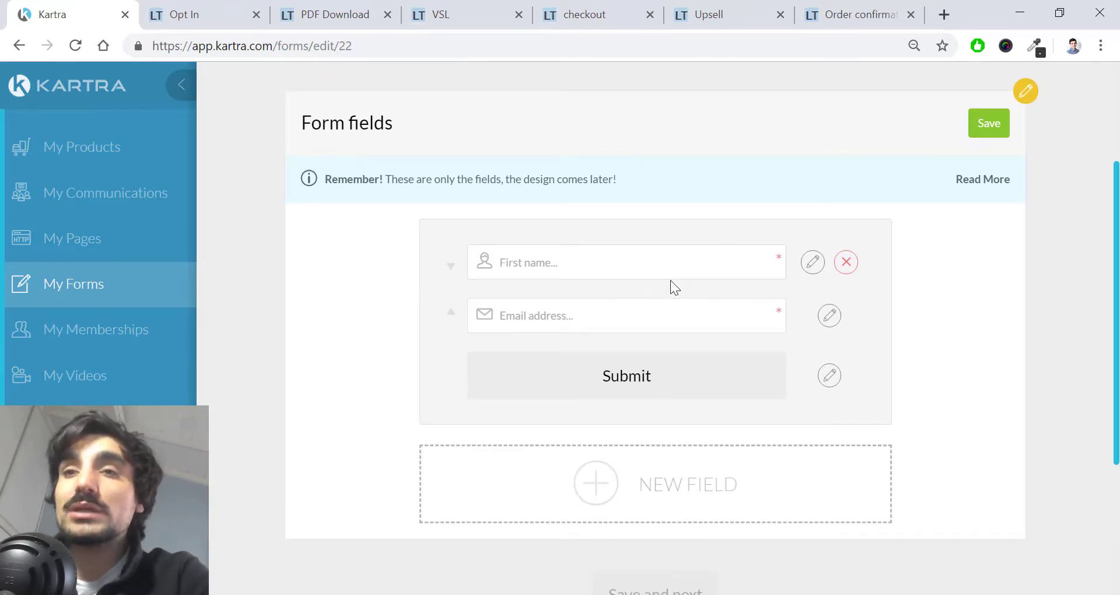
{"action": "left_click", "coordinate": [505, 262]}
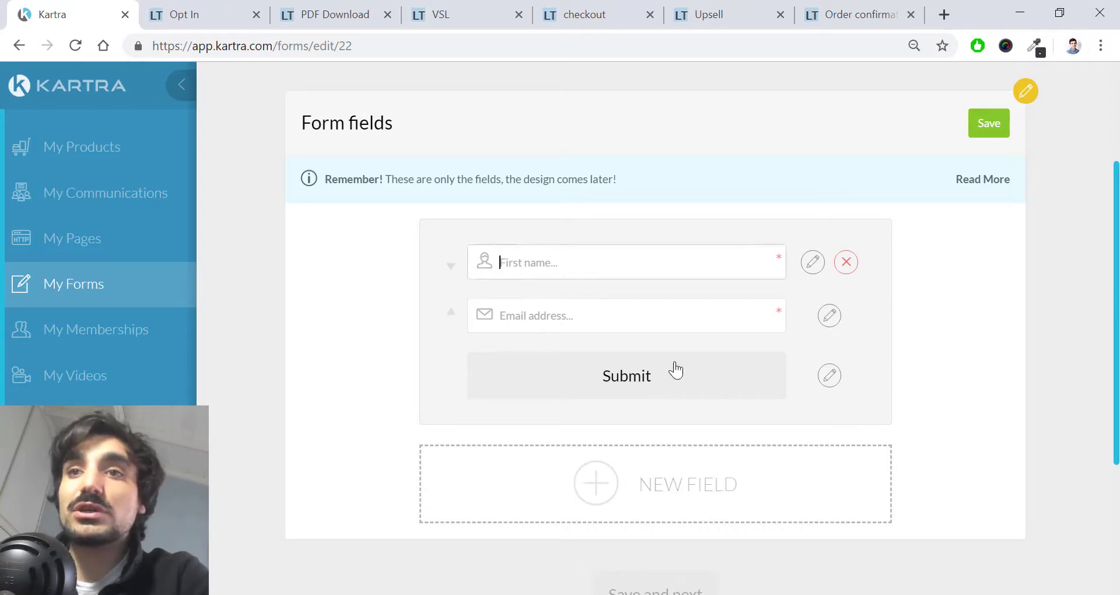
{"action": "scroll", "coordinate": [974, 250], "scroll_direction": "up", "scroll_amount": 1}
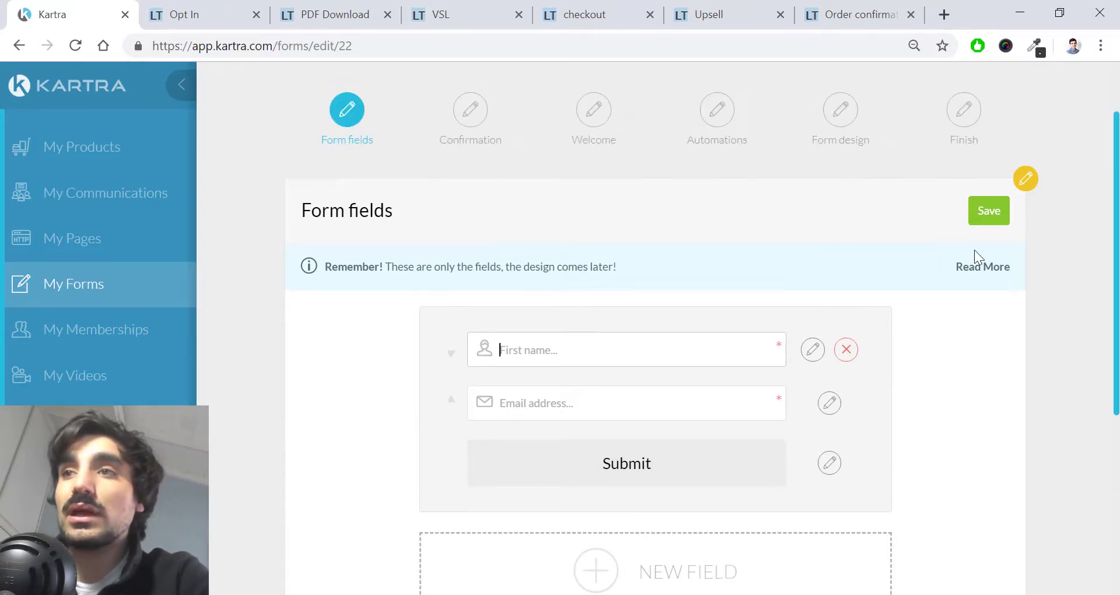
{"action": "left_click", "coordinate": [994, 216]}
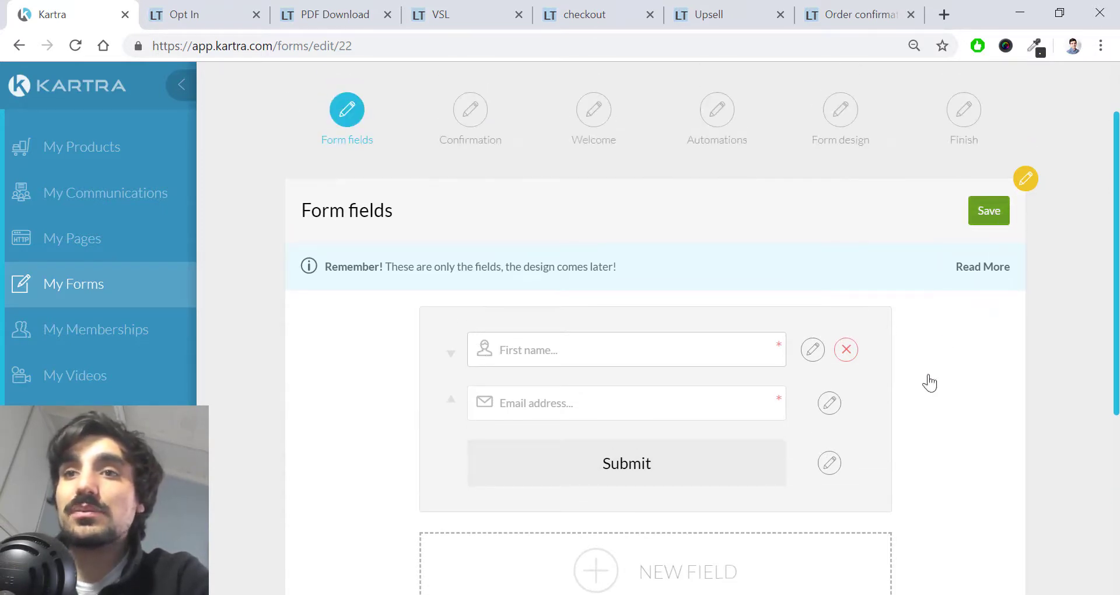
{"action": "left_click", "coordinate": [473, 110]}
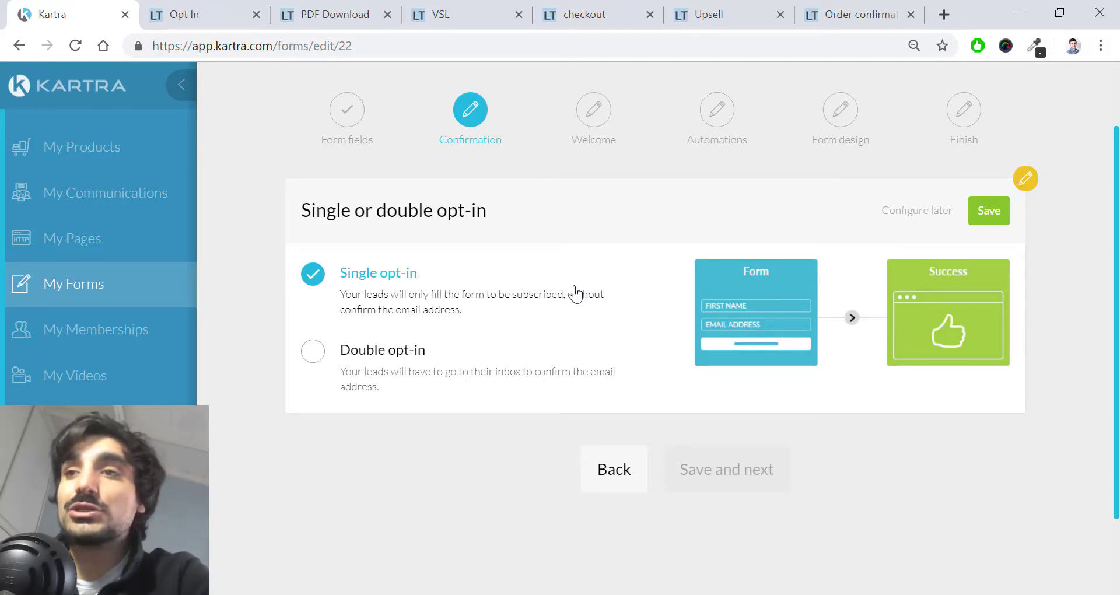
Step: Keep the form on single opt-in and save that choice
{"action": "left_click", "coordinate": [453, 389]}
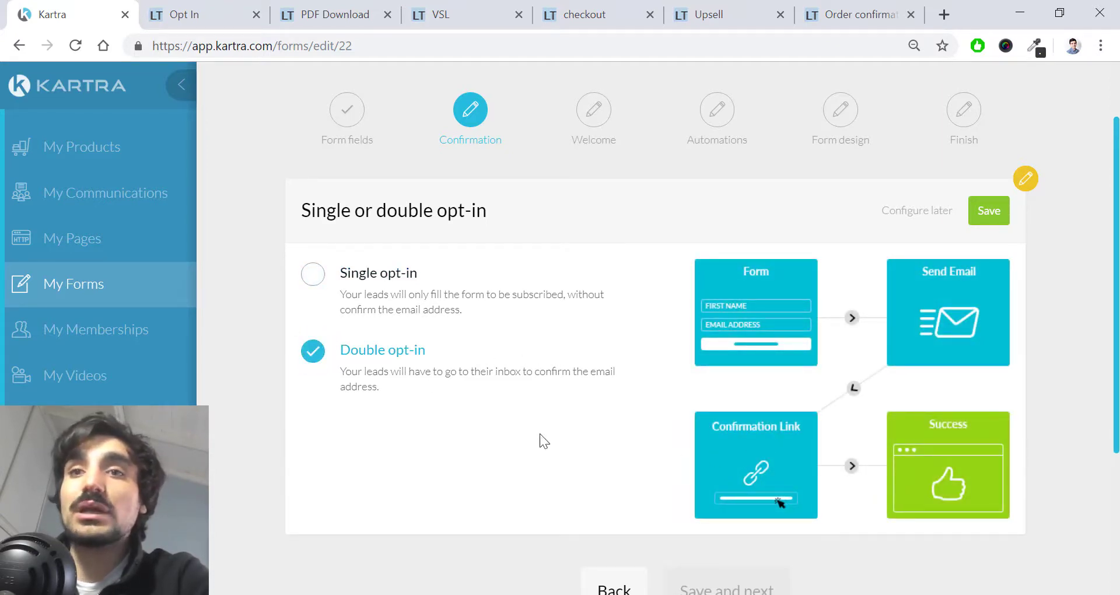
{"action": "left_click", "coordinate": [677, 293]}
{"action": "scroll", "coordinate": [678, 292], "scroll_direction": "up", "scroll_amount": 1}
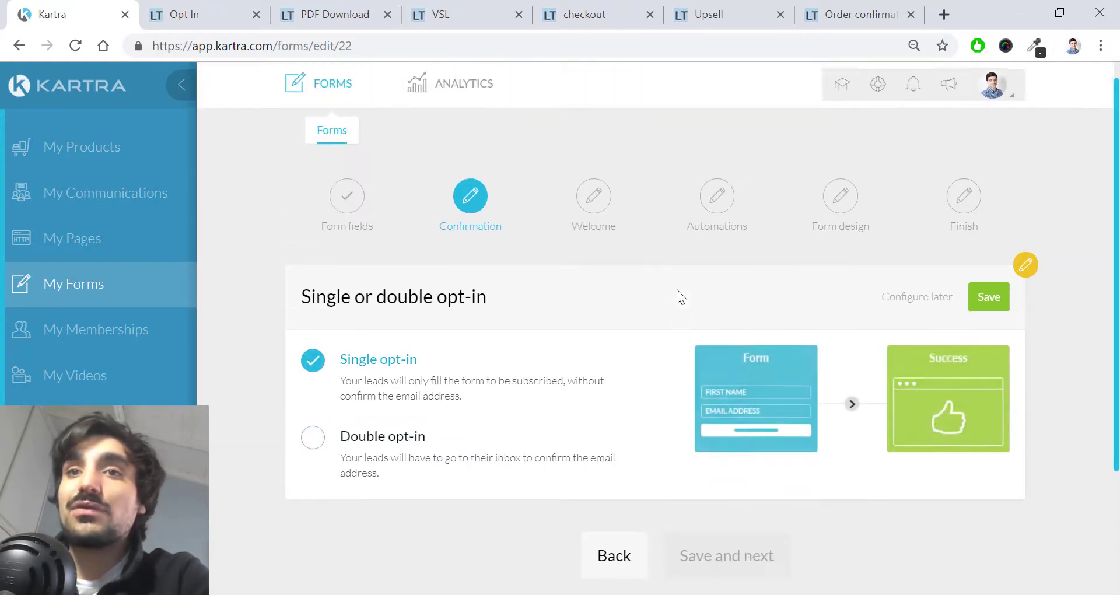
{"action": "left_click", "coordinate": [999, 293]}
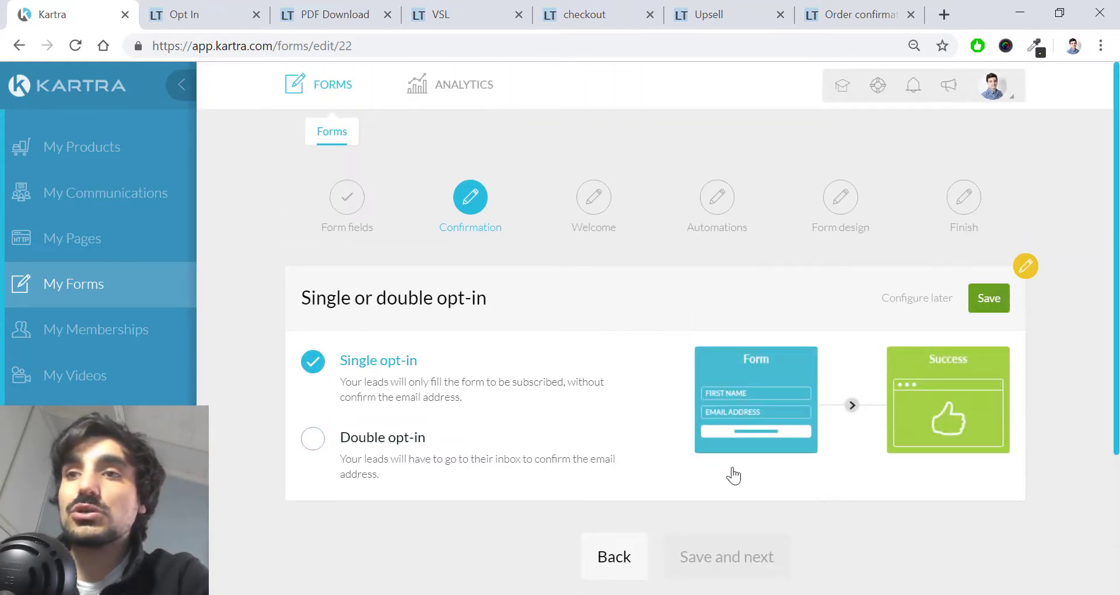
Step: Set the success page to the Kartra page 'PDF Download', with no category, and save
{"action": "scroll", "coordinate": [746, 442], "scroll_direction": "down", "scroll_amount": 2}
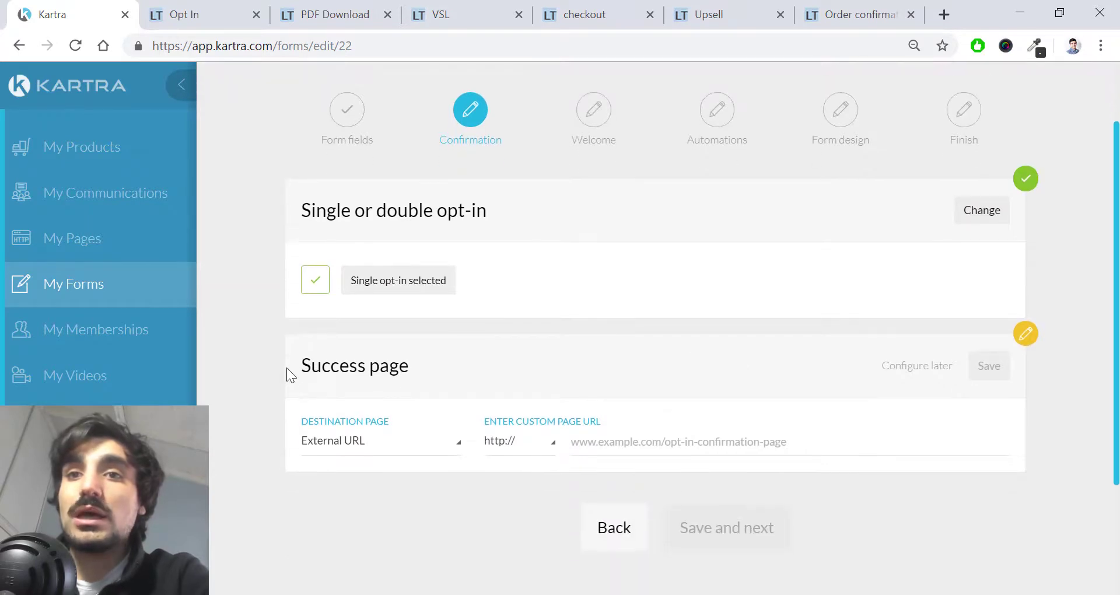
{"action": "left_click_drag", "start_coordinate": [357, 365], "coordinate": [307, 369]}
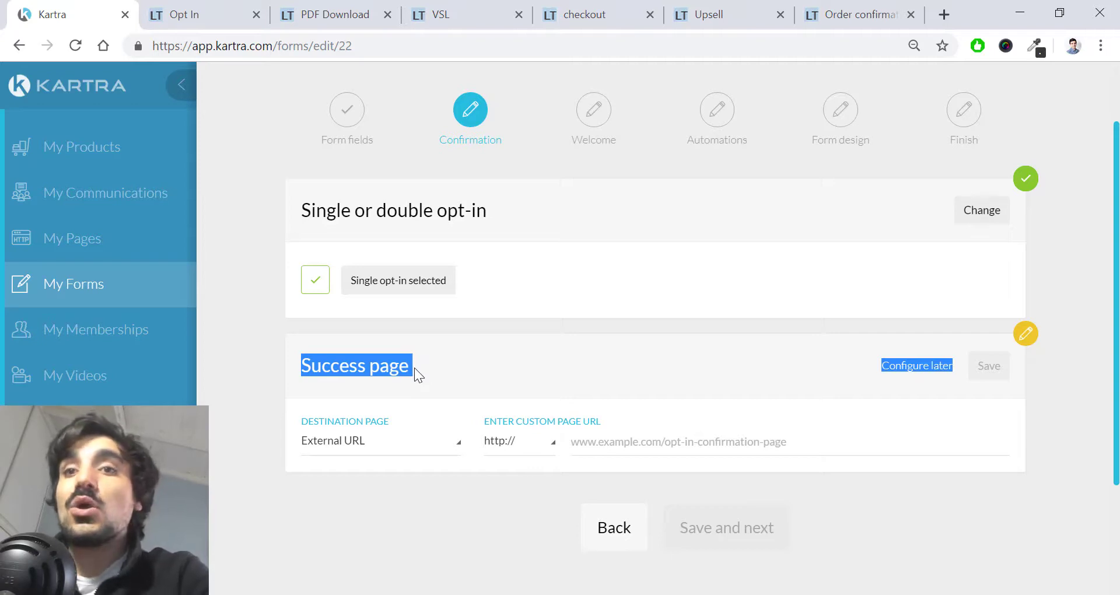
{"action": "left_click", "coordinate": [342, 15]}
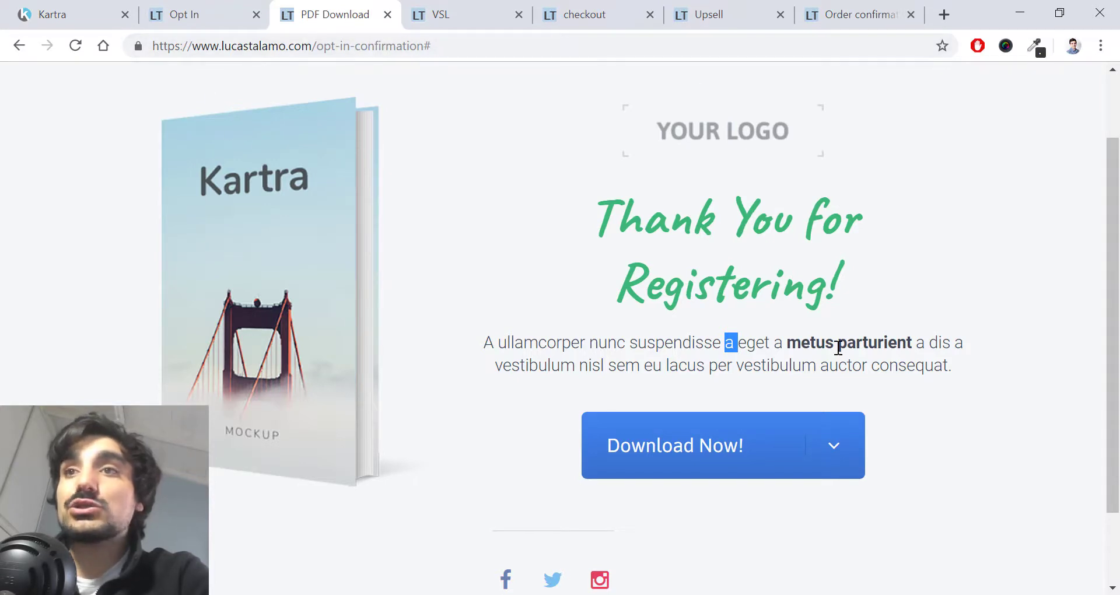
{"action": "left_click", "coordinate": [96, 7]}
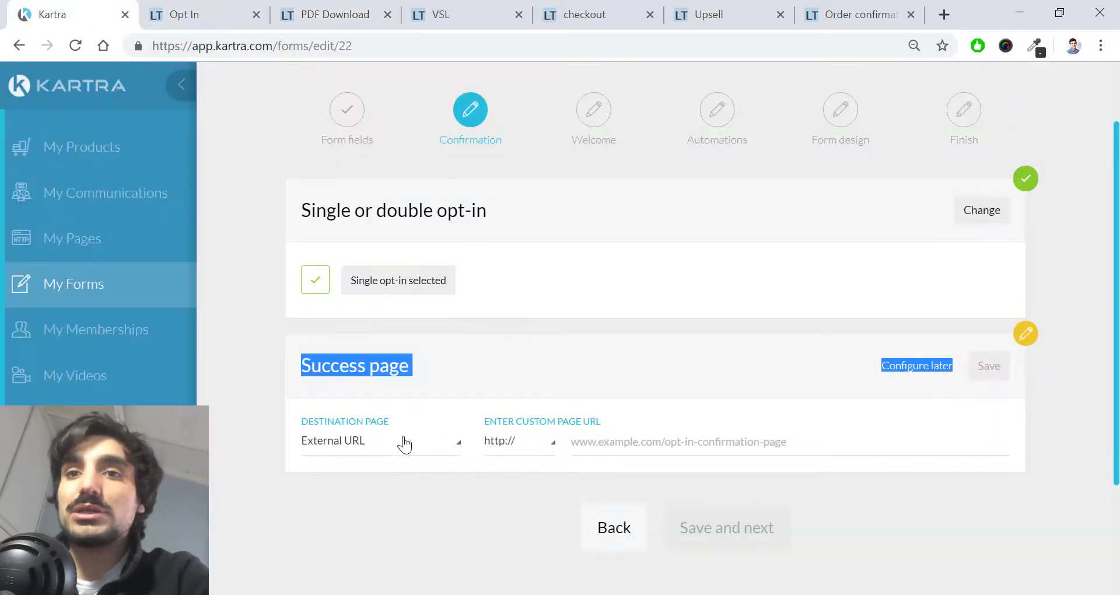
{"action": "left_click", "coordinate": [403, 442]}
{"action": "left_click", "coordinate": [397, 499]}
{"action": "left_click", "coordinate": [531, 450]}
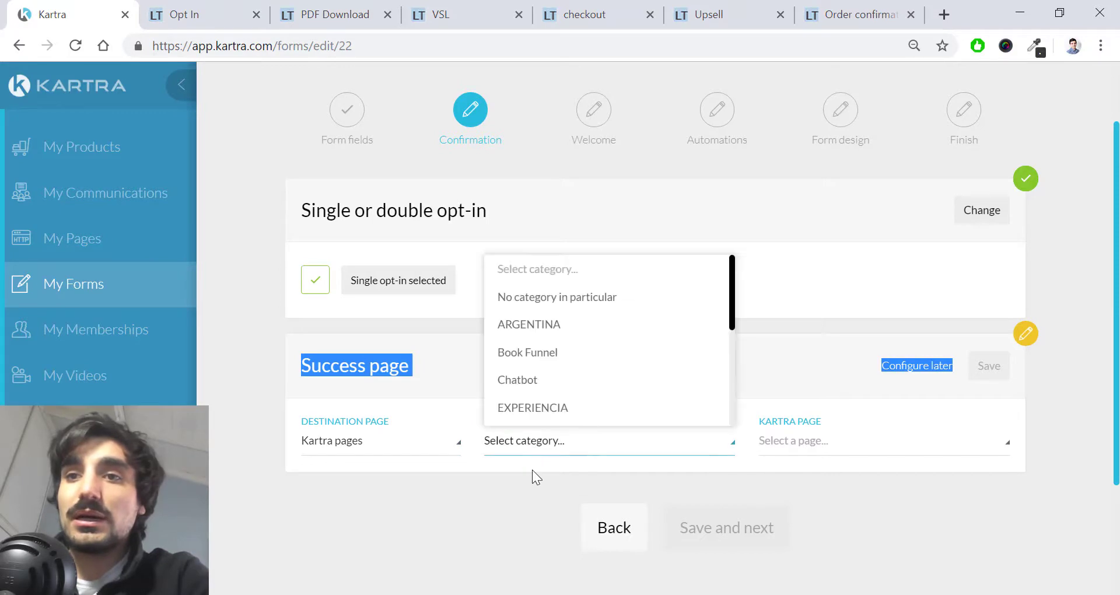
{"action": "left_click", "coordinate": [585, 301]}
{"action": "left_click", "coordinate": [831, 442]}
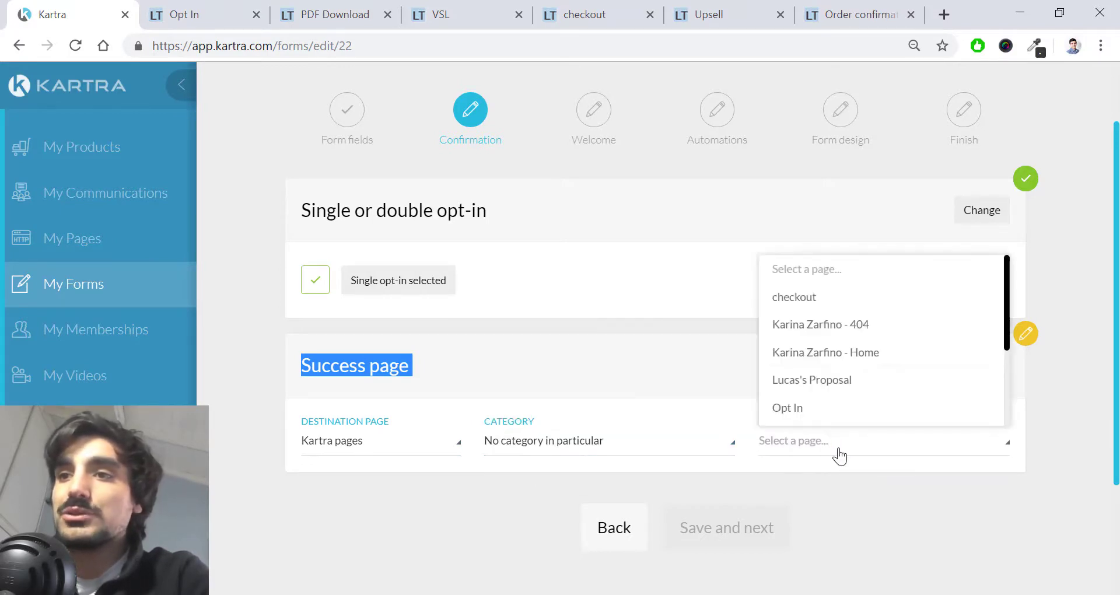
{"action": "scroll", "coordinate": [843, 352], "scroll_direction": "down", "scroll_amount": 3}
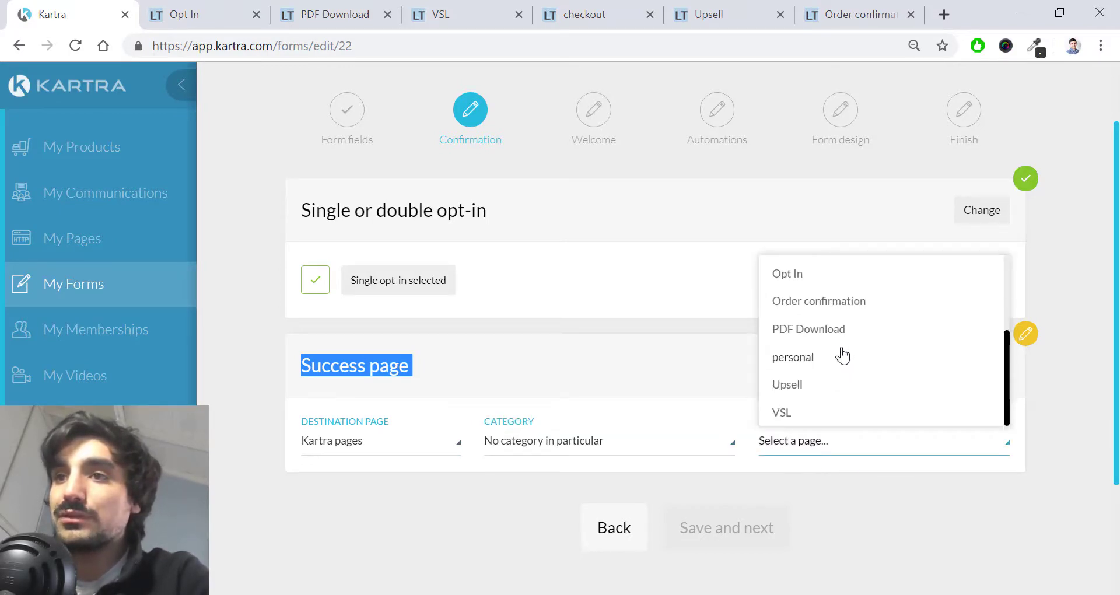
{"action": "left_click", "coordinate": [847, 328]}
{"action": "left_click", "coordinate": [987, 375]}
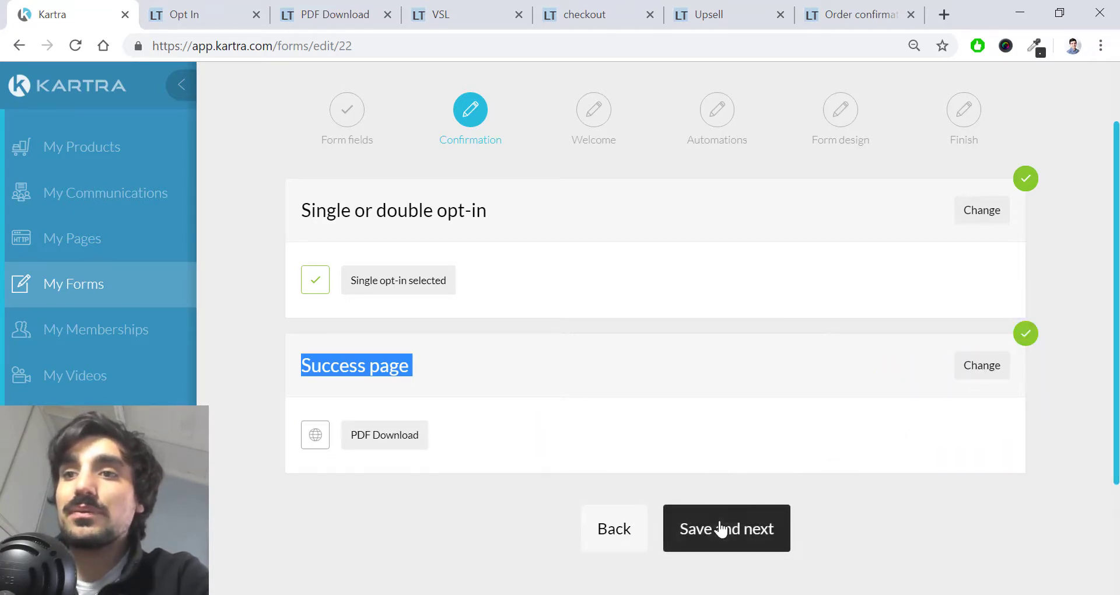
Step: Continue past the success page and skip the welcome message
{"action": "left_click", "coordinate": [726, 516]}
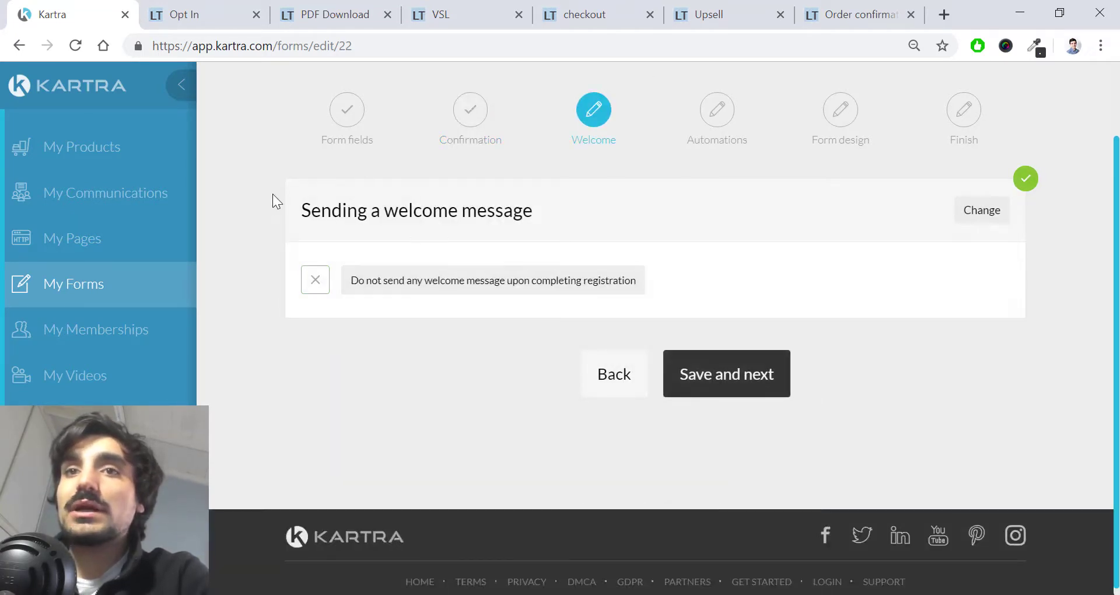
{"action": "left_click_drag", "start_coordinate": [537, 210], "coordinate": [303, 200]}
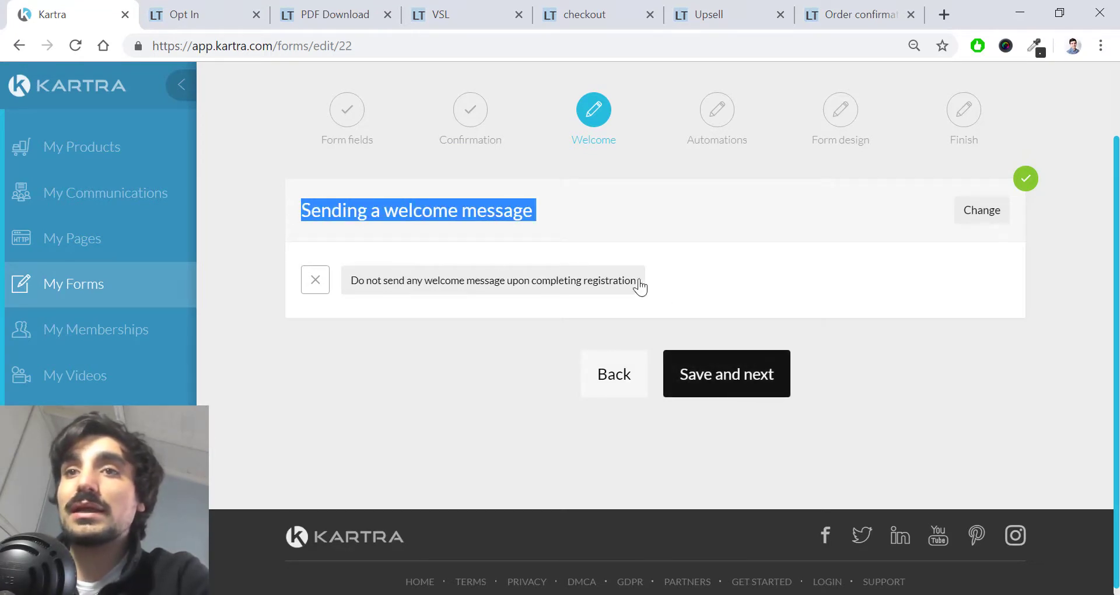
{"action": "left_click", "coordinate": [712, 368]}
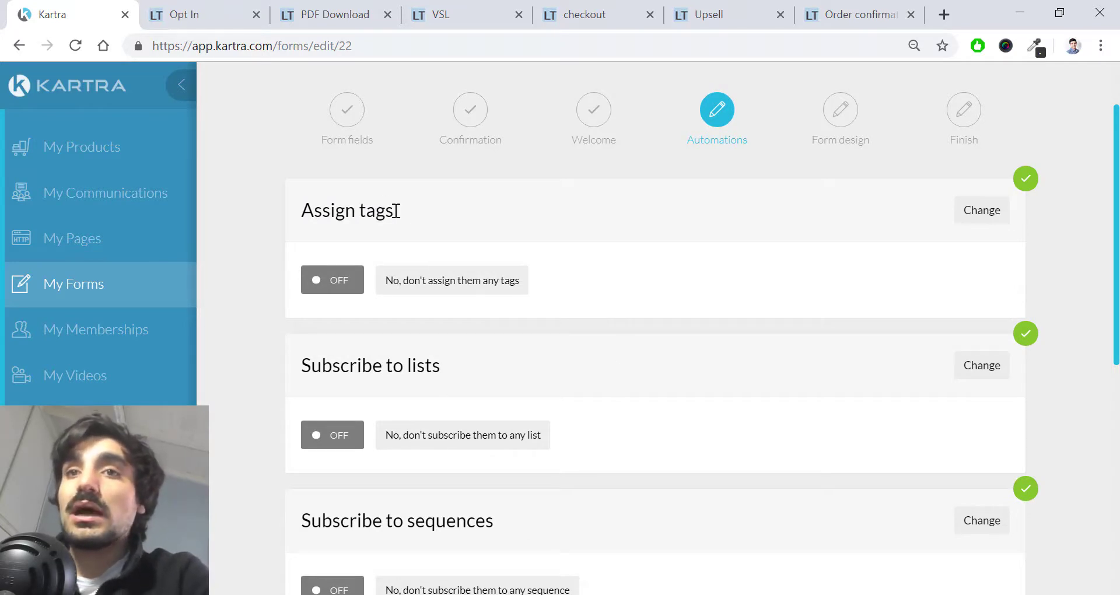
Step: Save the Automations step with no tags or sequences assigned
{"action": "left_click_drag", "start_coordinate": [396, 210], "coordinate": [319, 209]}
{"action": "left_click", "coordinate": [449, 299]}
{"action": "scroll", "coordinate": [449, 299], "scroll_direction": "down", "scroll_amount": 1}
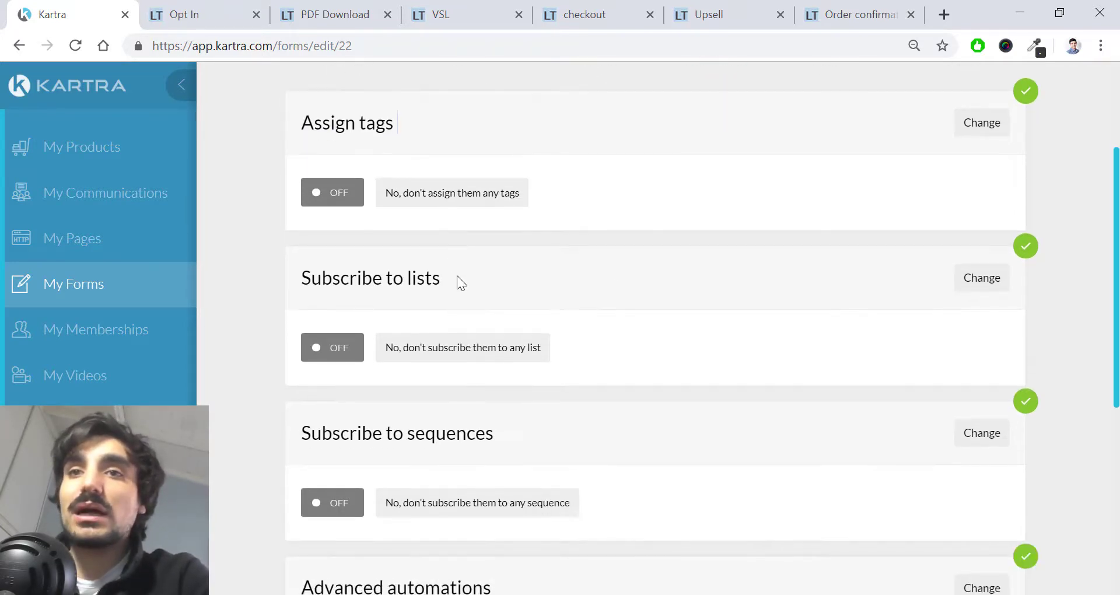
{"action": "left_click_drag", "start_coordinate": [457, 275], "coordinate": [301, 278]}
{"action": "scroll", "coordinate": [417, 339], "scroll_direction": "down", "scroll_amount": 1}
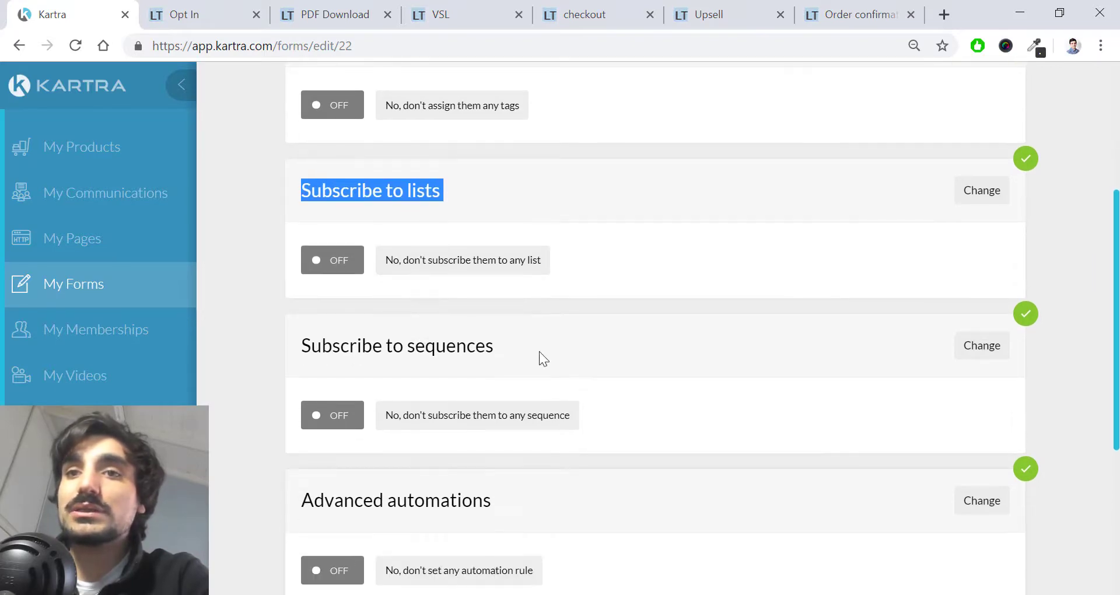
{"action": "left_click_drag", "start_coordinate": [540, 357], "coordinate": [293, 352]}
{"action": "left_click", "coordinate": [293, 352]}
{"action": "triple_click", "coordinate": [299, 345]}
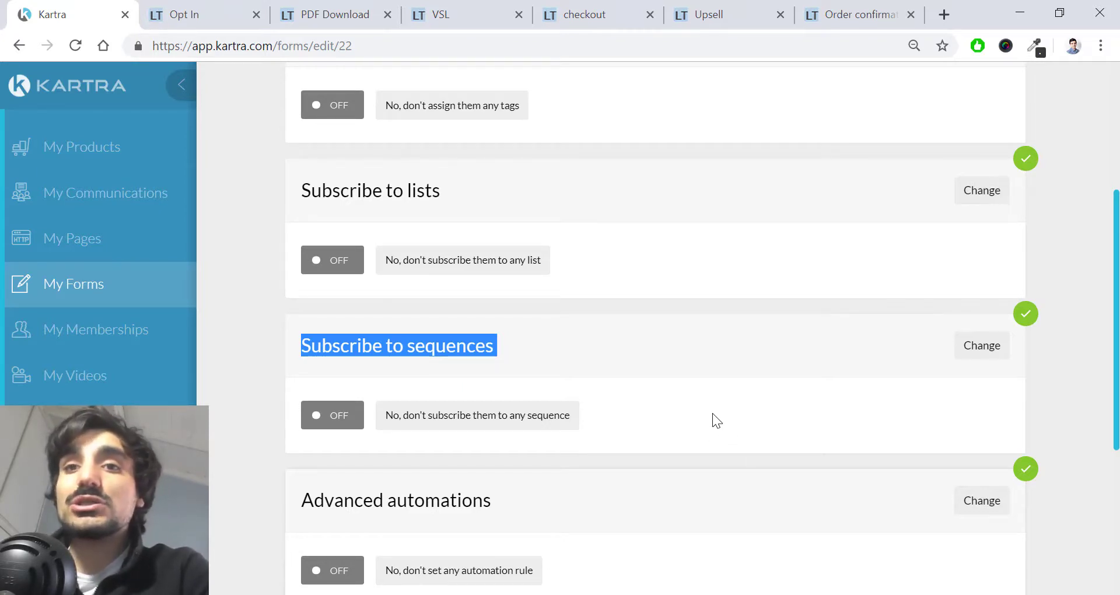
{"action": "left_click", "coordinate": [611, 349]}
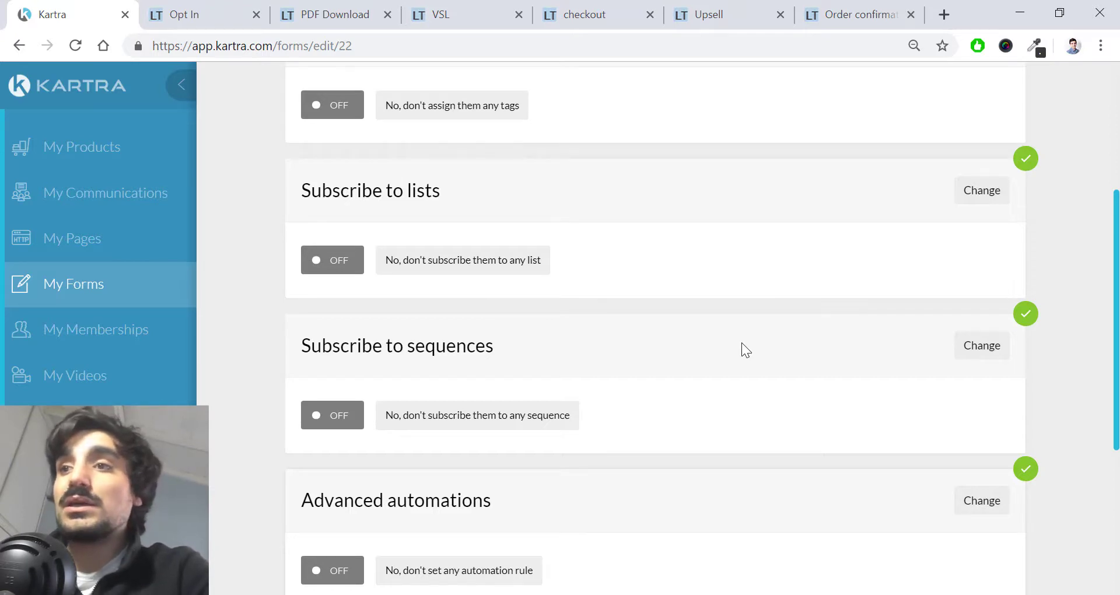
{"action": "scroll", "coordinate": [877, 417], "scroll_direction": "down", "scroll_amount": 3}
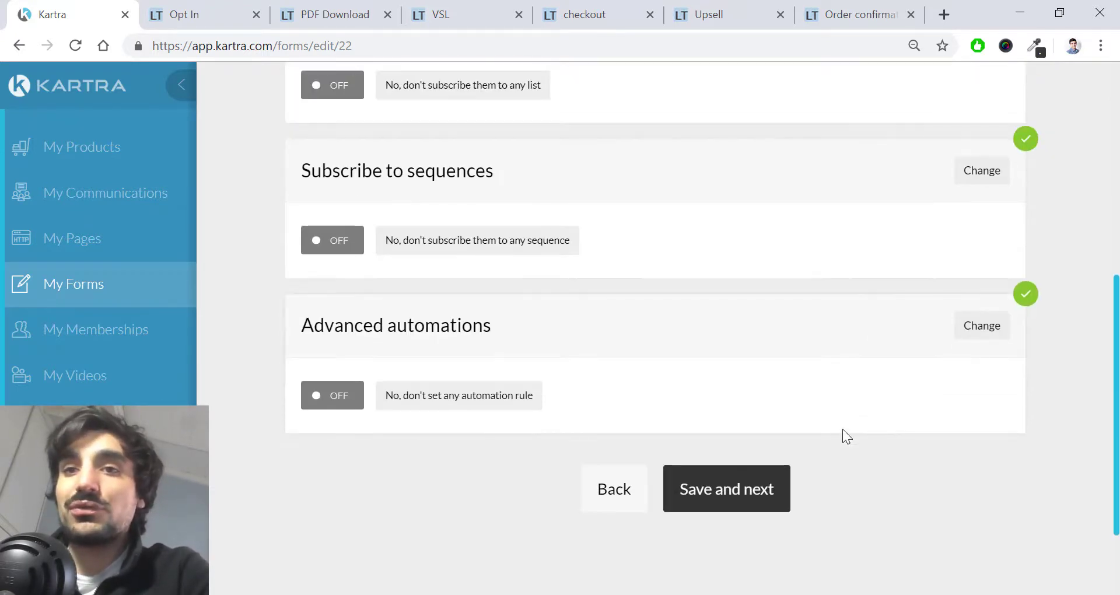
{"action": "left_click", "coordinate": [706, 488]}
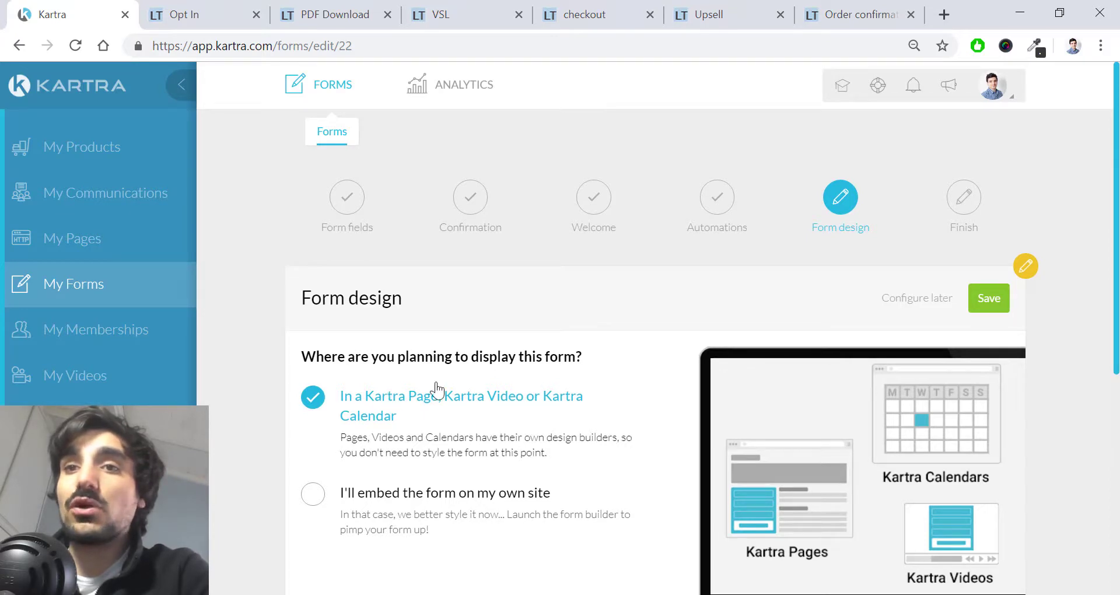
Step: Save the form design for Kartra Pages, finish setup, and return to the live opt-in page
{"action": "left_click", "coordinate": [990, 303]}
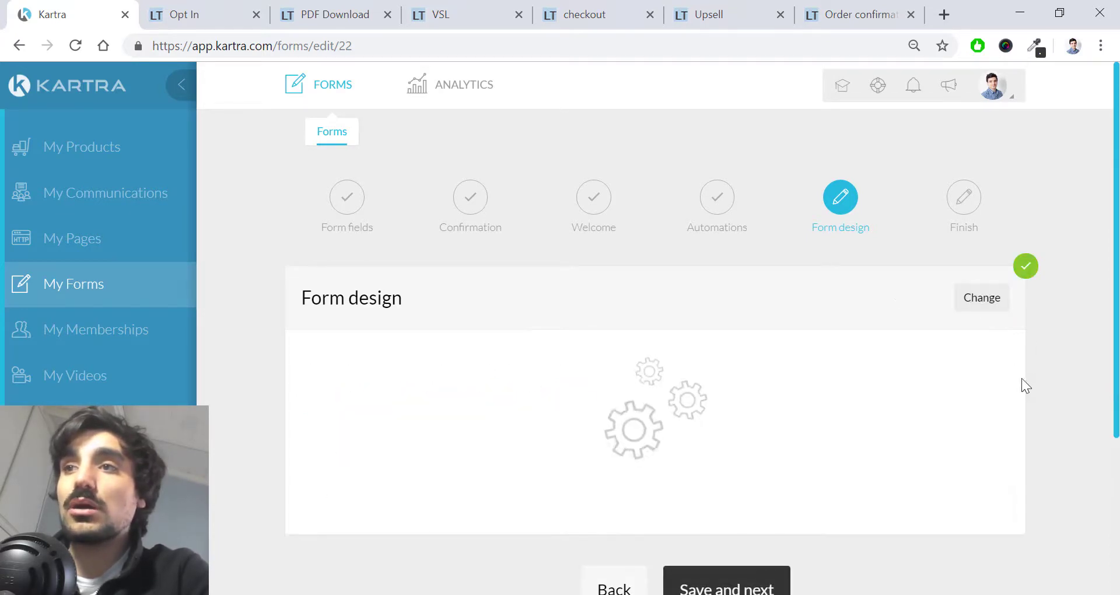
{"action": "left_click", "coordinate": [783, 452]}
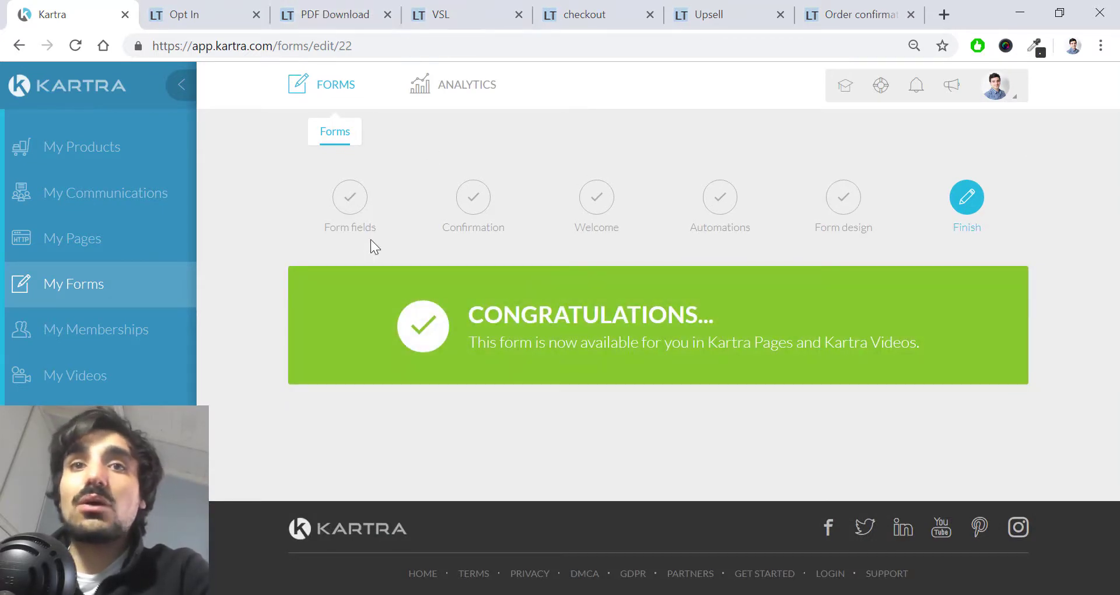
{"action": "left_click", "coordinate": [230, 18]}
{"action": "left_click", "coordinate": [269, 44]}
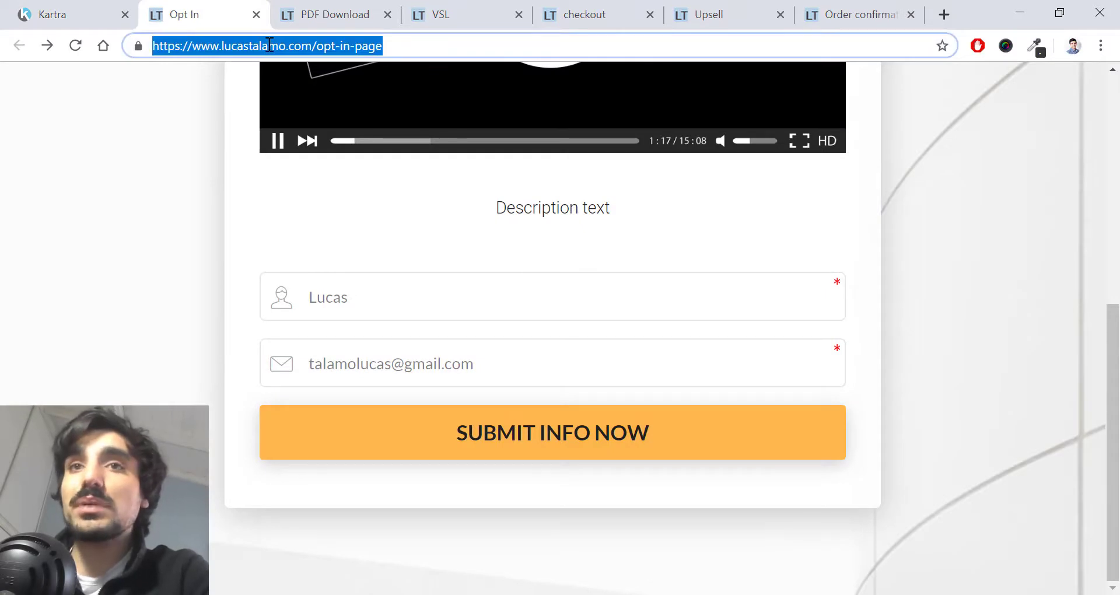
Step: Reload the opt-in page, autofill the saved test contact, and submit the form
{"action": "key", "text": "Return"}
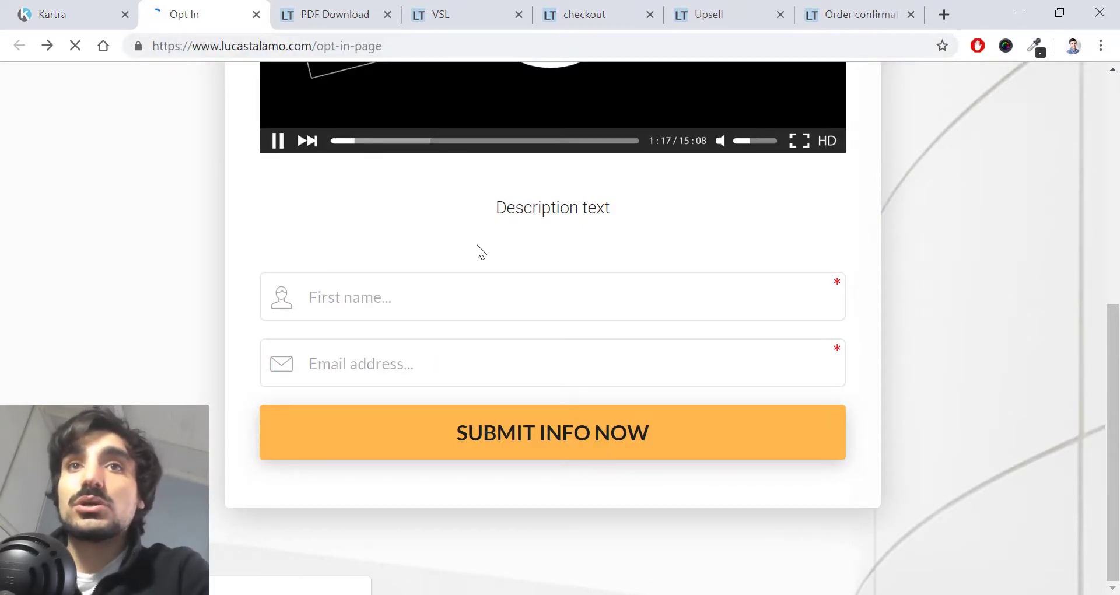
{"action": "left_click", "coordinate": [476, 285]}
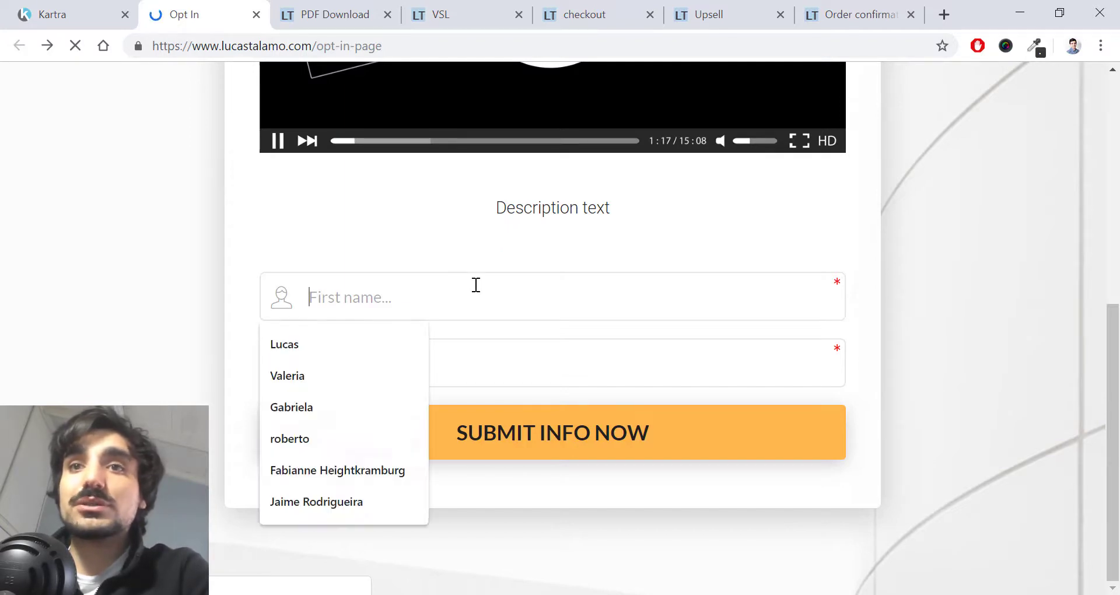
{"action": "key", "text": "Down"}
{"action": "left_click", "coordinate": [372, 343]}
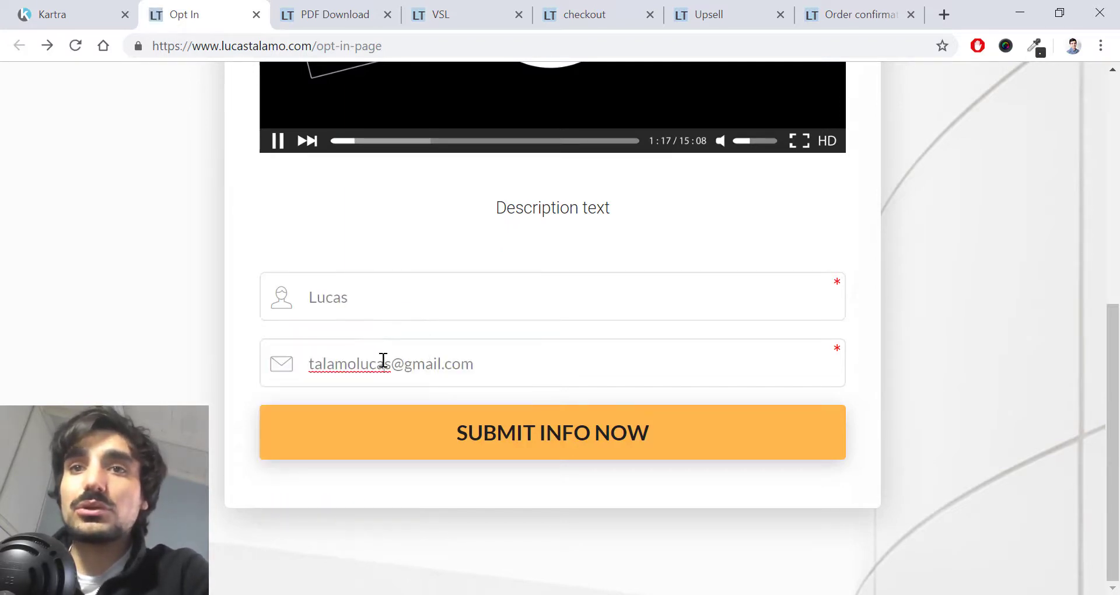
{"action": "scroll", "coordinate": [624, 402], "scroll_direction": "up", "scroll_amount": 2}
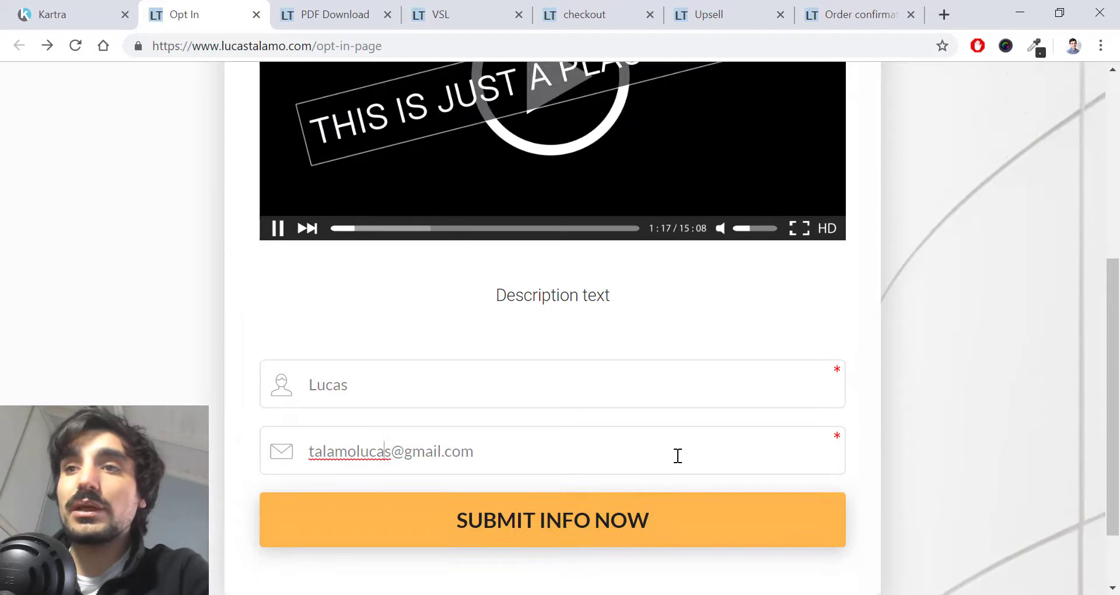
{"action": "left_click", "coordinate": [632, 506]}
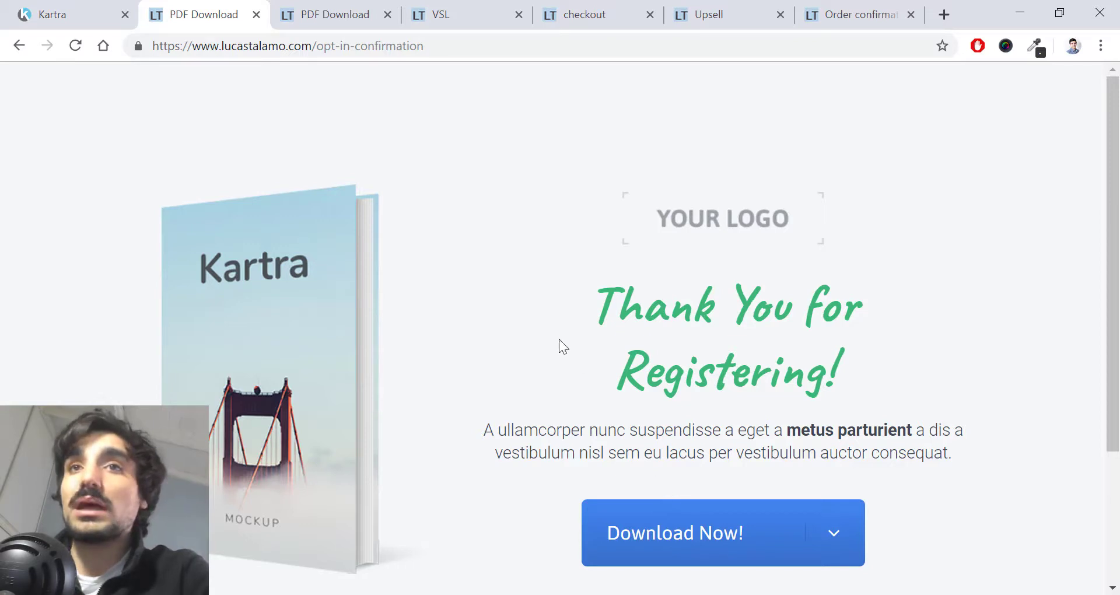
Step: Close the duplicate PDF Download page tab, keeping the original one
{"action": "left_click", "coordinate": [462, 9]}
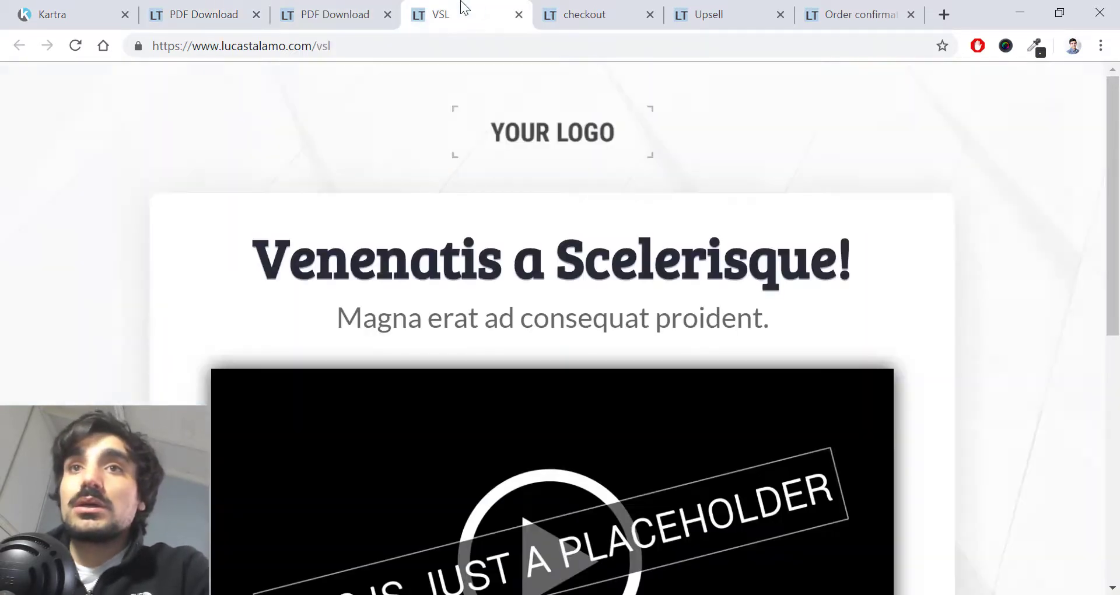
{"action": "left_click", "coordinate": [373, 15]}
{"action": "left_click", "coordinate": [245, 15]}
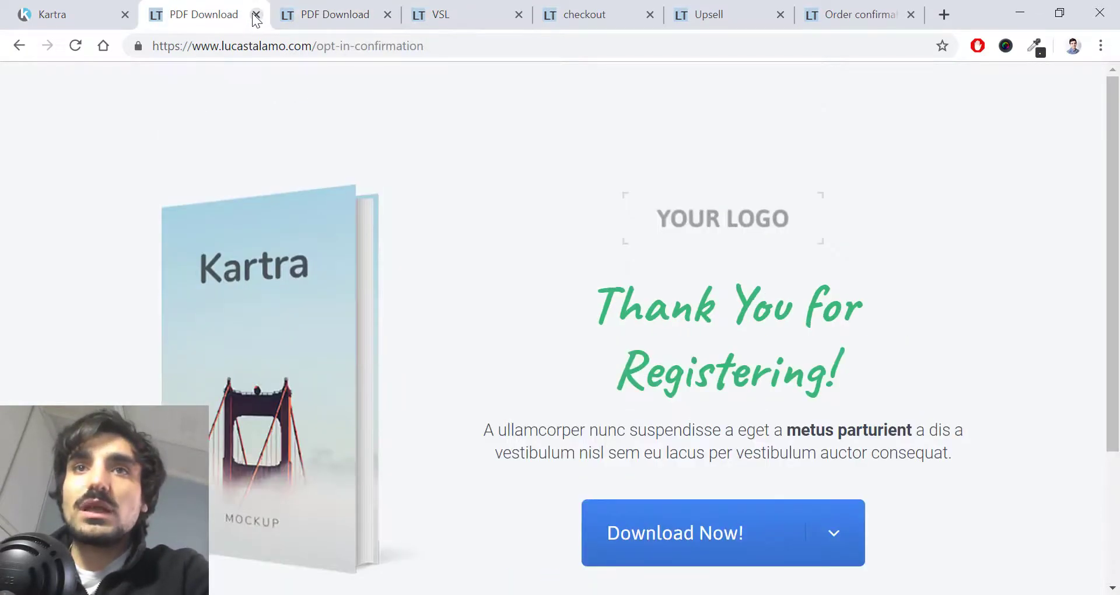
{"action": "left_click", "coordinate": [256, 15]}
Step: Scroll through the live VSL sales page and the checkout page
{"action": "left_click", "coordinate": [350, 12]}
{"action": "scroll", "coordinate": [496, 250], "scroll_direction": "down", "scroll_amount": 8}
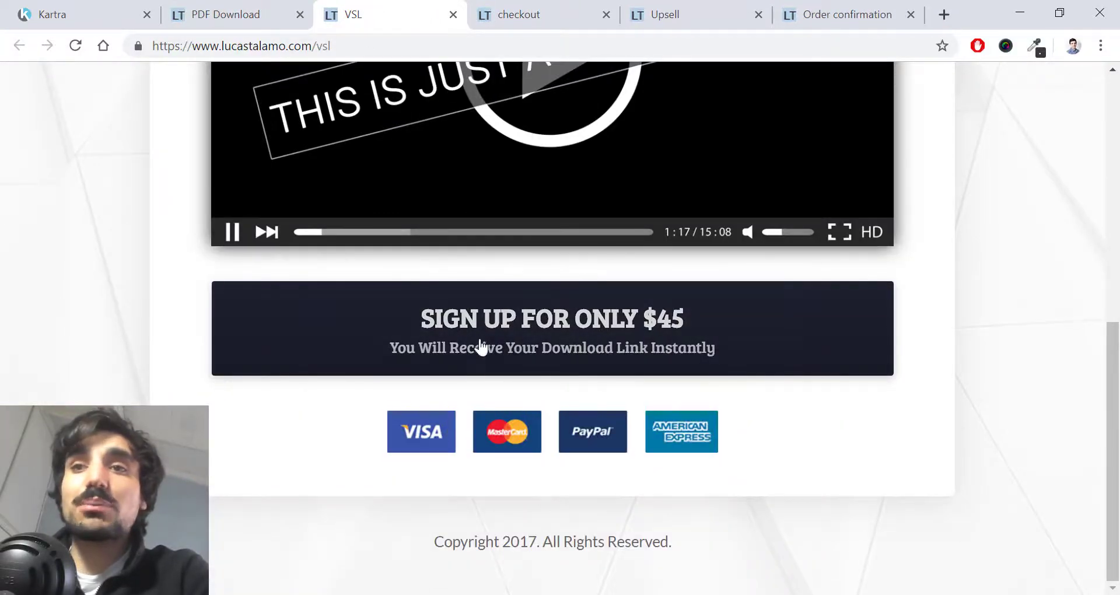
{"action": "scroll", "coordinate": [479, 380], "scroll_direction": "up", "scroll_amount": 2}
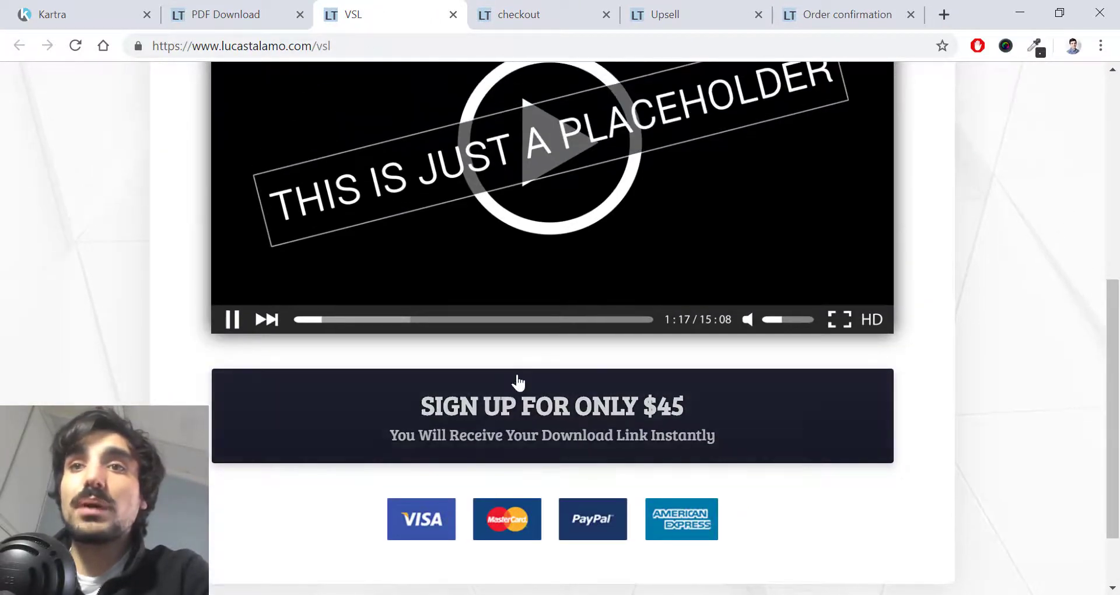
{"action": "left_click", "coordinate": [528, 16]}
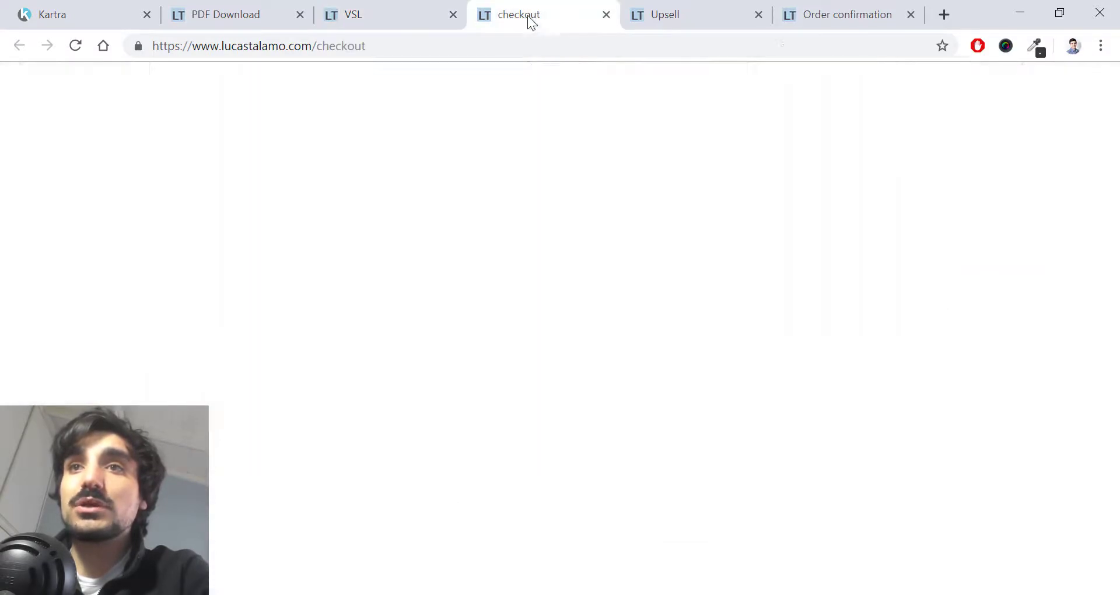
{"action": "left_click", "coordinate": [456, 175]}
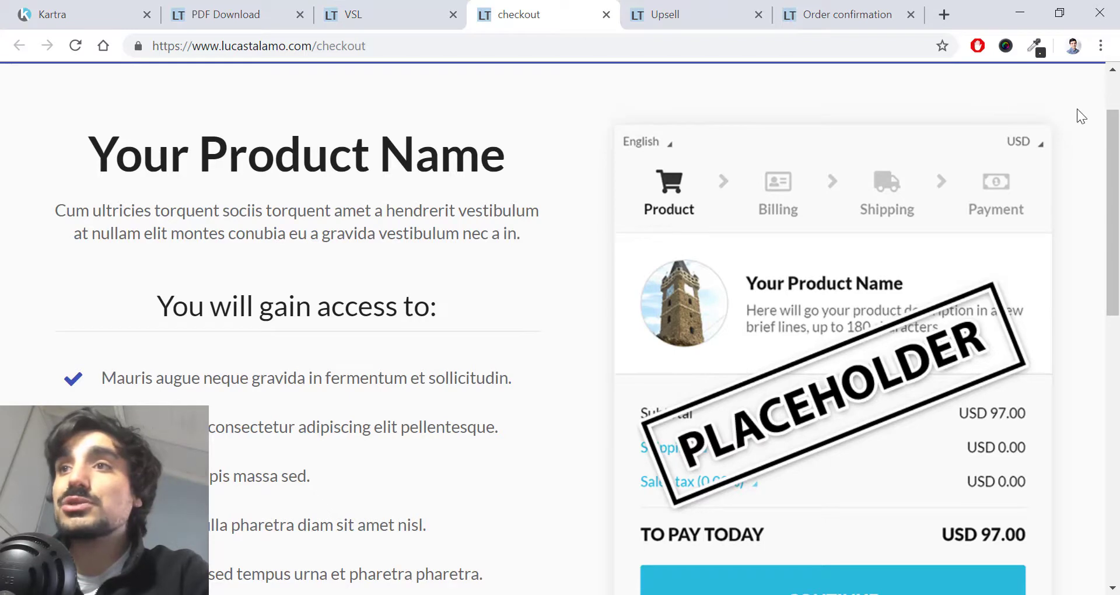
{"action": "scroll", "coordinate": [1086, 437], "scroll_direction": "down", "scroll_amount": 2}
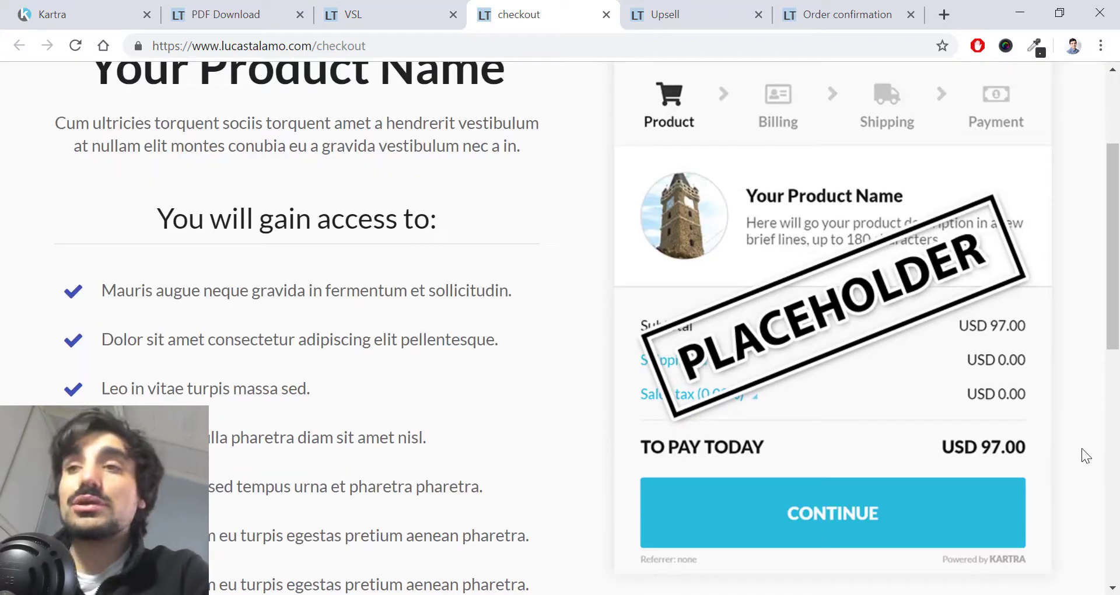
{"action": "scroll", "coordinate": [1071, 513], "scroll_direction": "up", "scroll_amount": 2}
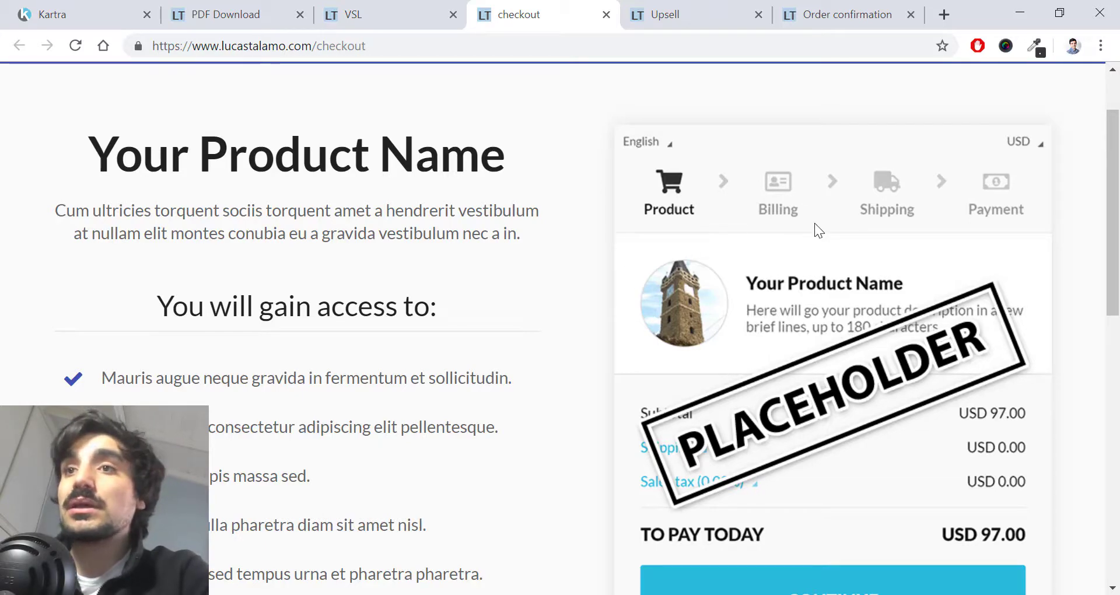
Step: Scroll through the upsell offer page and the order confirmation page
{"action": "left_click", "coordinate": [684, 7]}
{"action": "scroll", "coordinate": [492, 250], "scroll_direction": "down", "scroll_amount": 9}
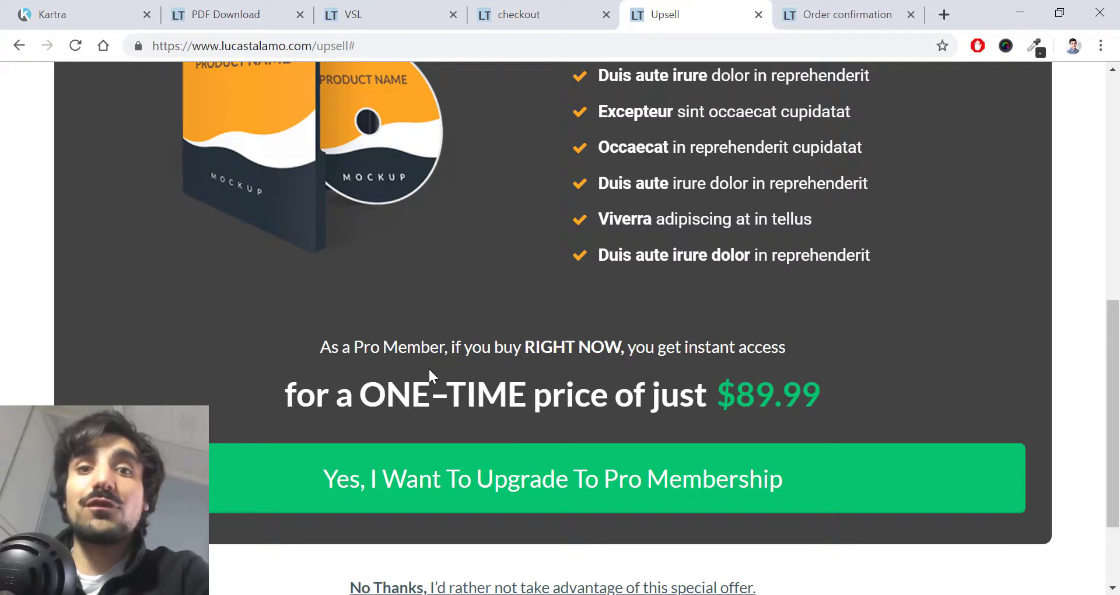
{"action": "scroll", "coordinate": [428, 367], "scroll_direction": "down", "scroll_amount": 2}
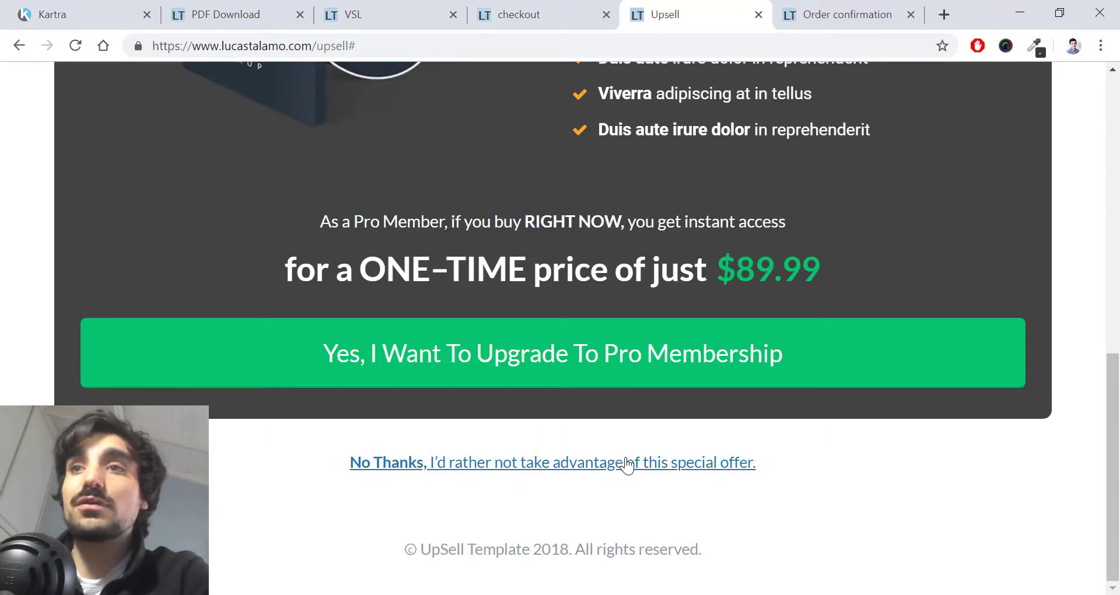
{"action": "left_click", "coordinate": [840, 14]}
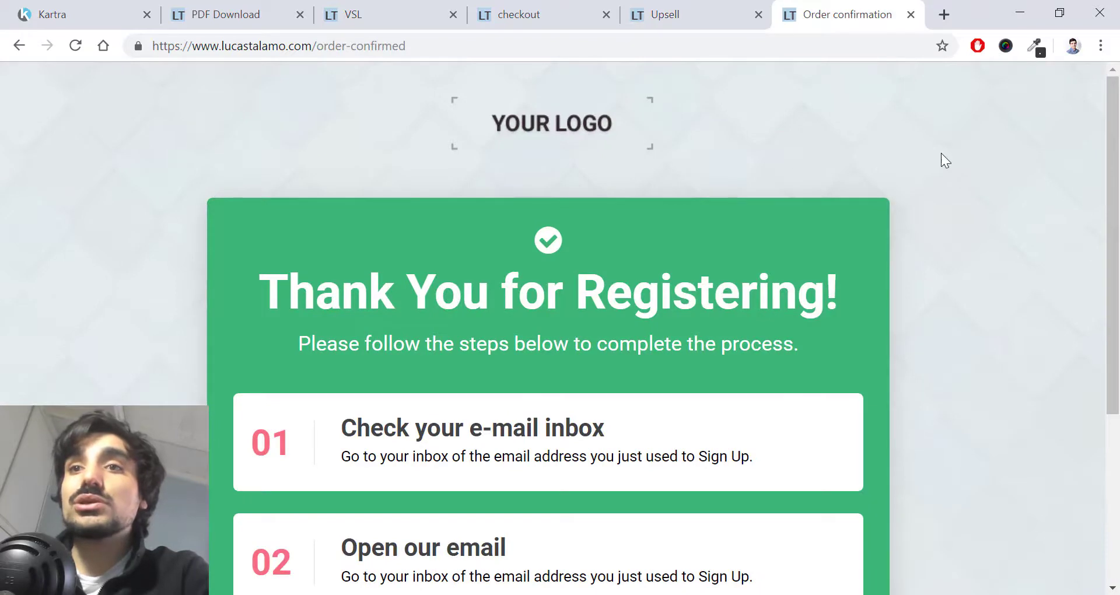
{"action": "scroll", "coordinate": [934, 175], "scroll_direction": "down", "scroll_amount": 3}
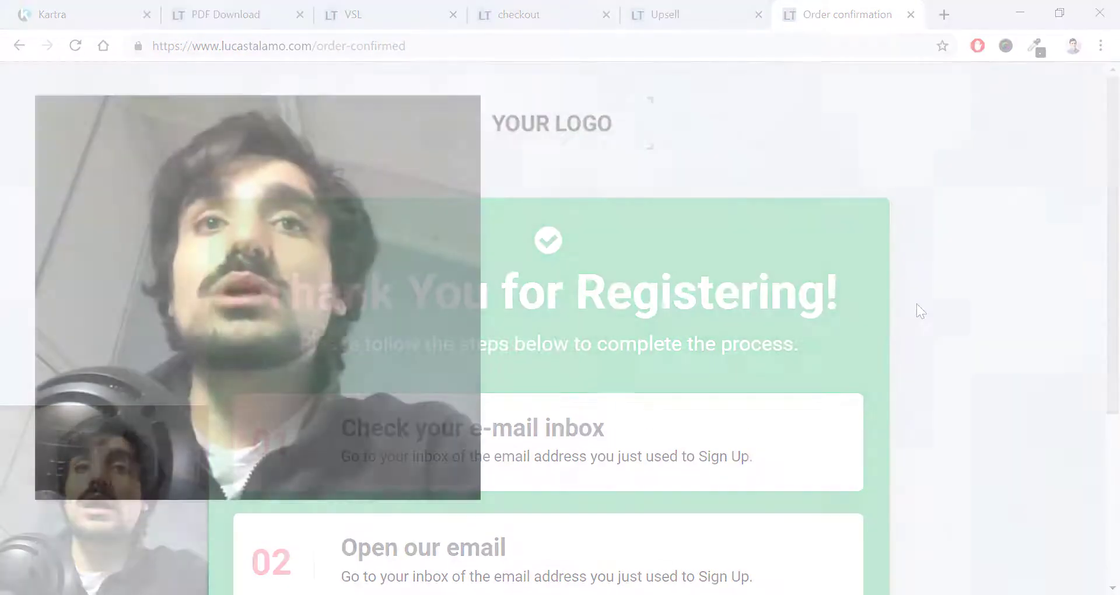